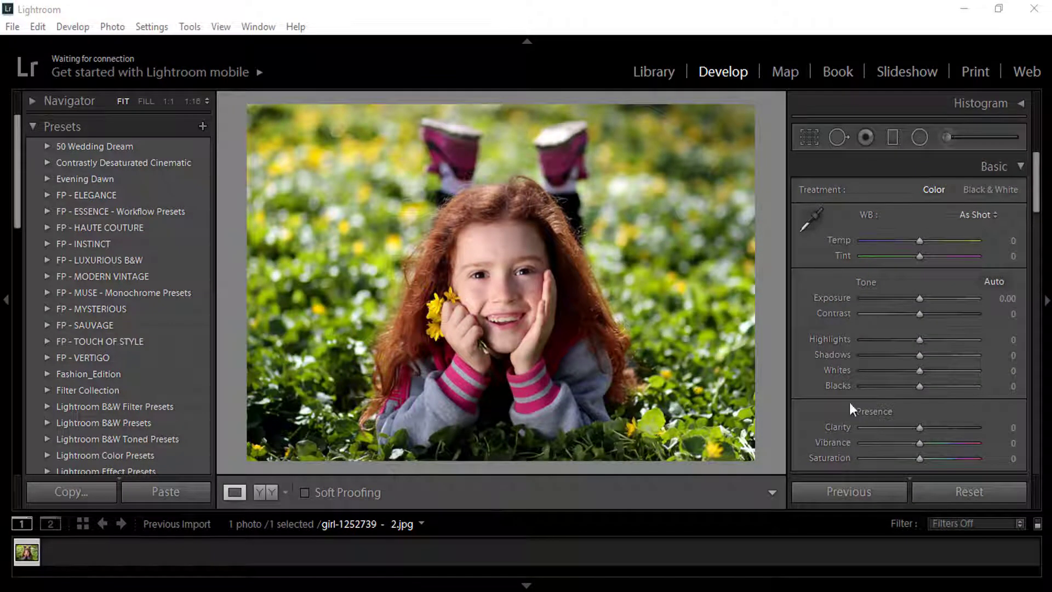
- In the Basic panel, lower Highlights to -32, Contrast to -12 and Clarity to -5
mouse_move(920, 339)
mouse_down()
mouse_move(900, 346)
mouse_move(932, 357)
mouse_move(913, 370)
mouse_move(922, 387)
mouse_up()
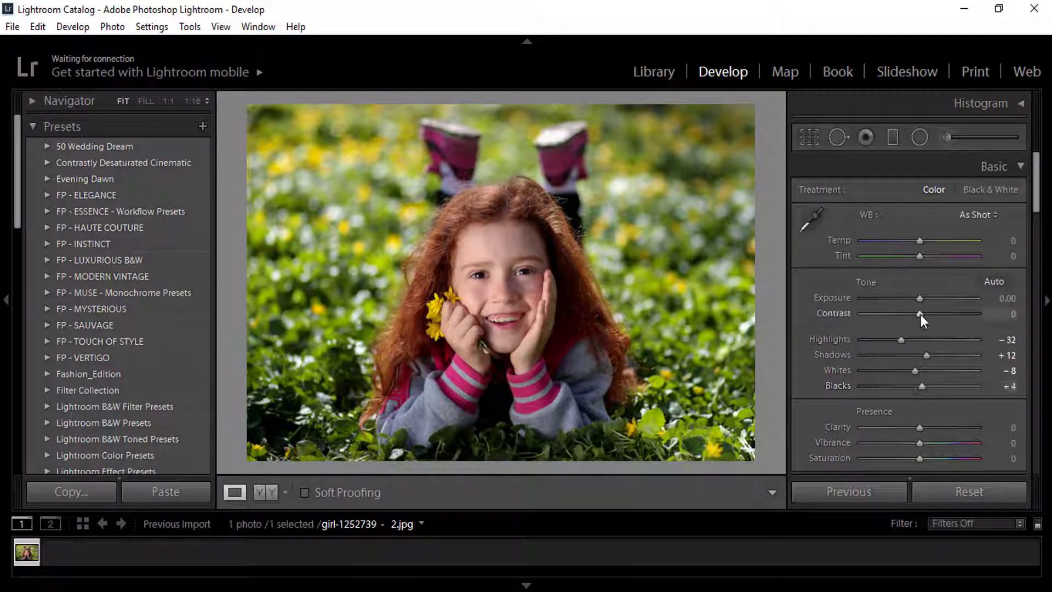
drag(921, 314, 913, 315)
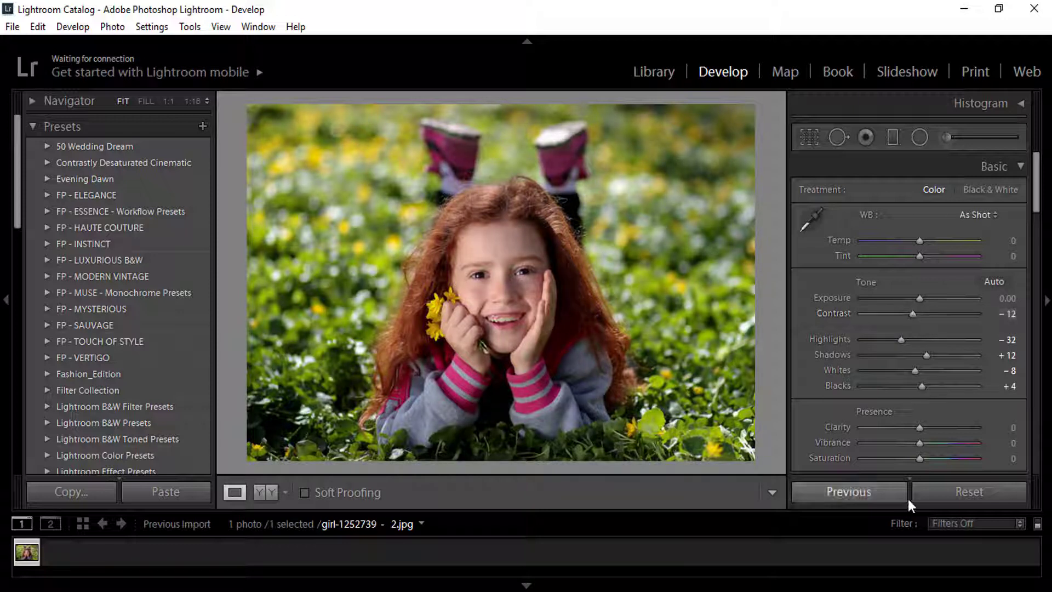
mouse_move(919, 428)
mouse_down()
mouse_move(892, 448)
mouse_move(921, 459)
mouse_up()
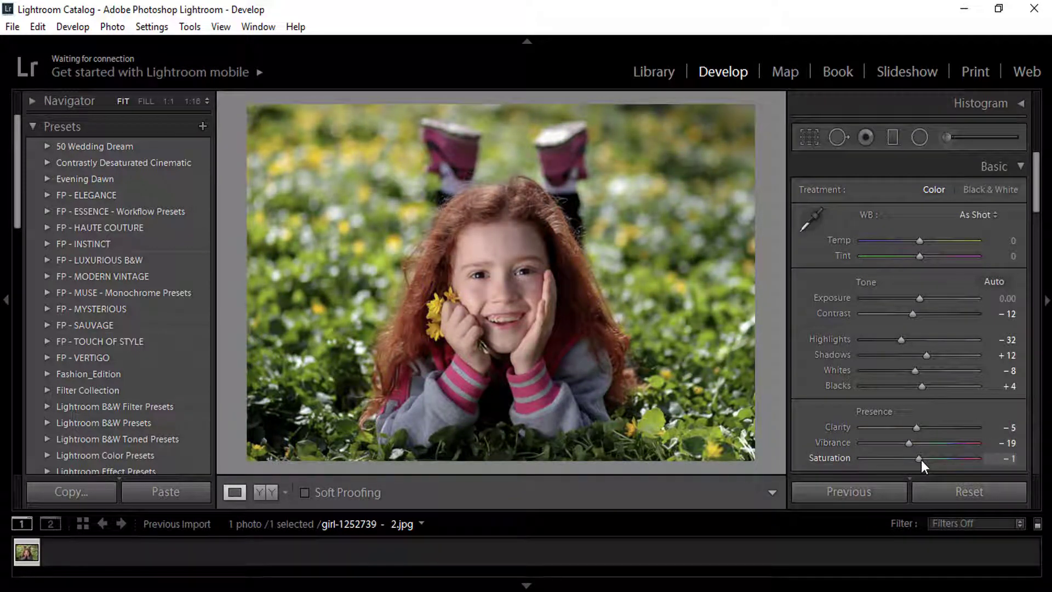
- Give the RGB tone curve a raised black point and two midtone points forming a gentle S
scroll(1021, 409, down, 2)
scroll(1001, 410, down, 2)
scroll(991, 399, down, 2)
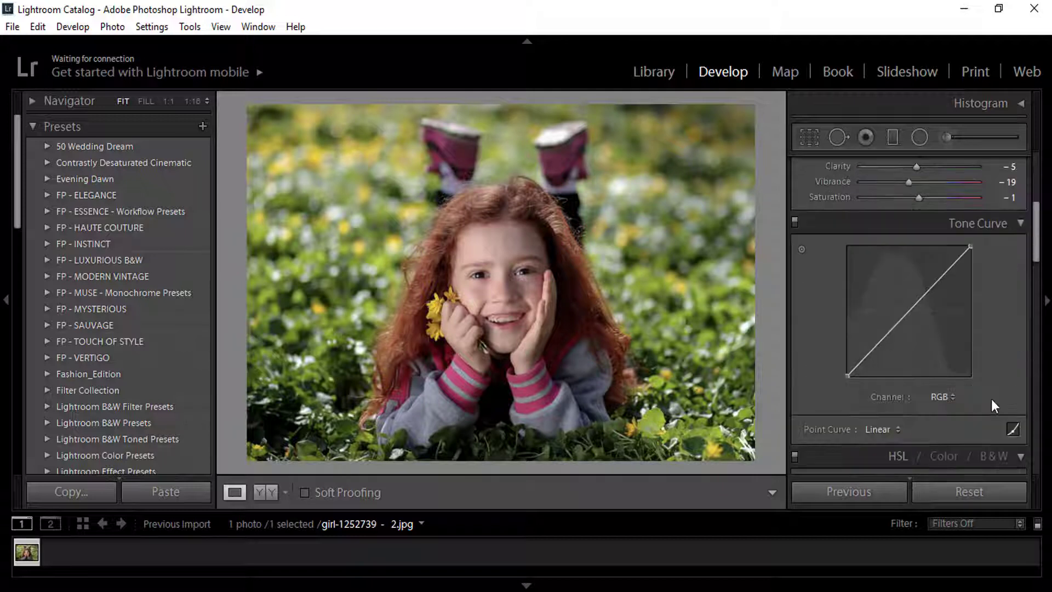
drag(849, 376, 847, 365)
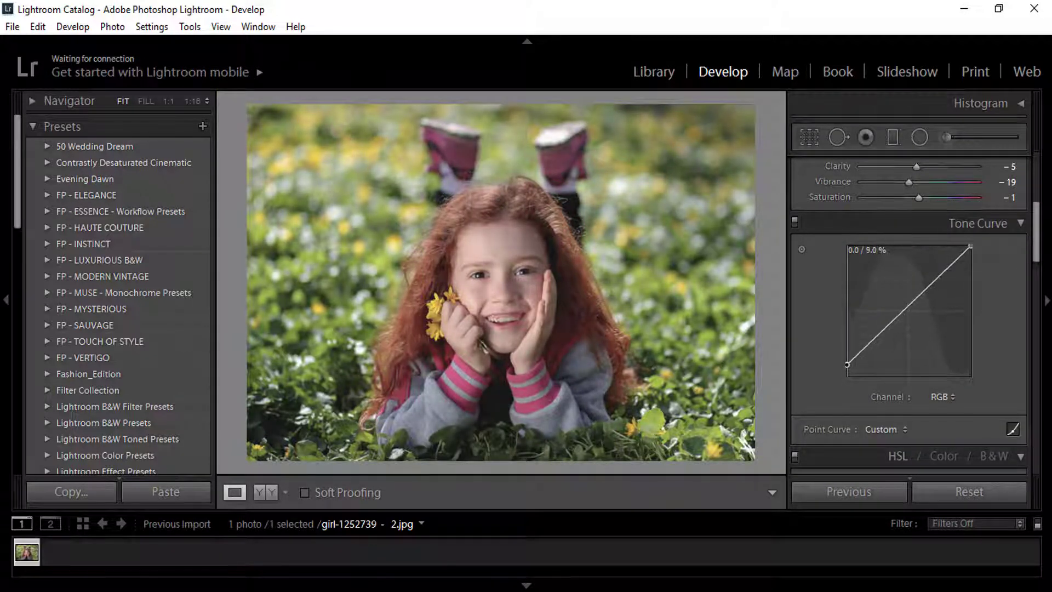
drag(887, 325, 888, 335)
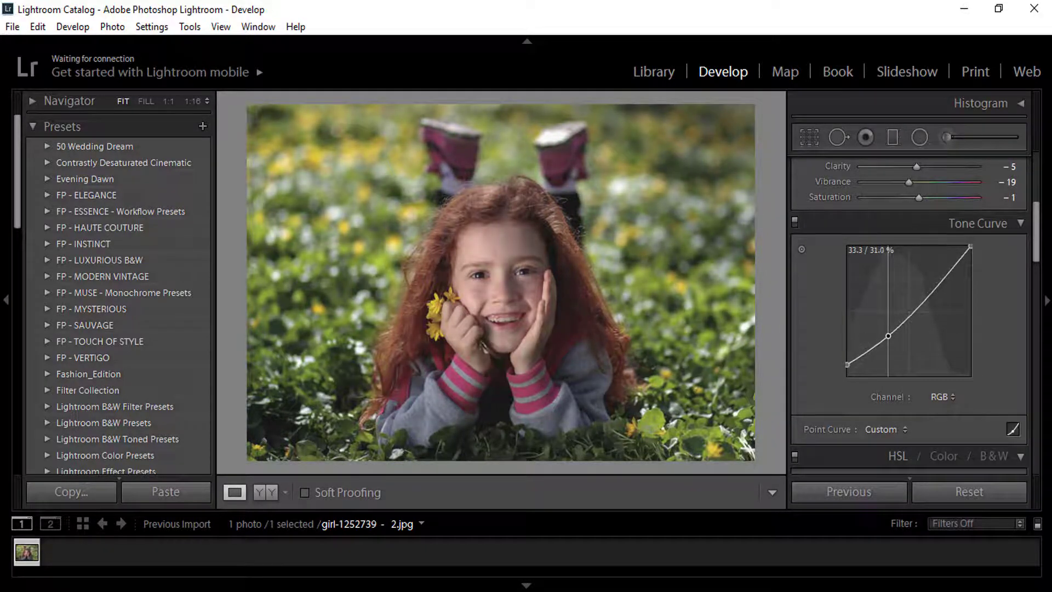
drag(932, 296, 934, 280)
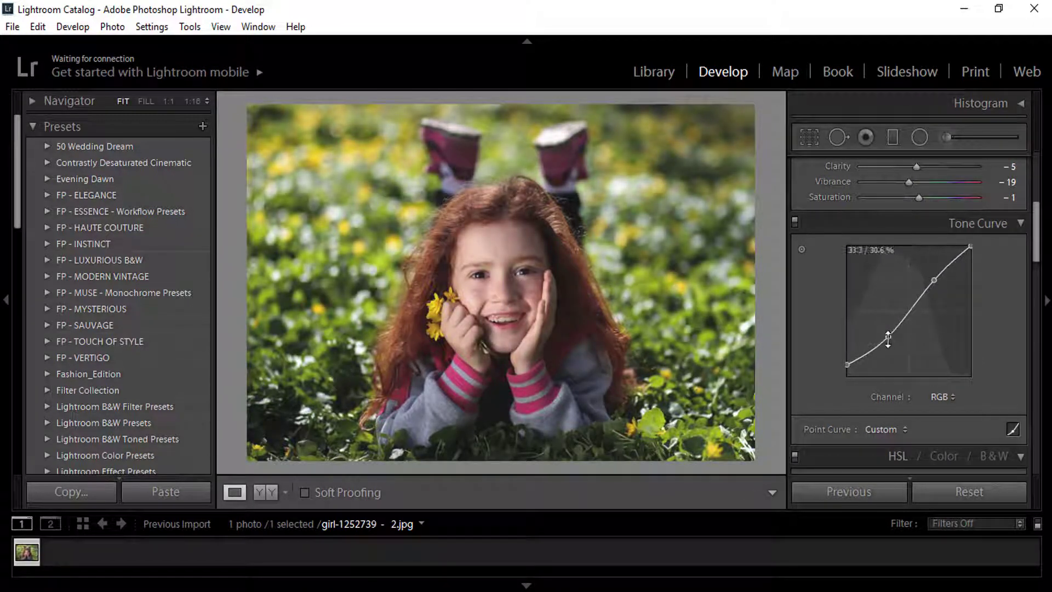
drag(888, 336, 884, 342)
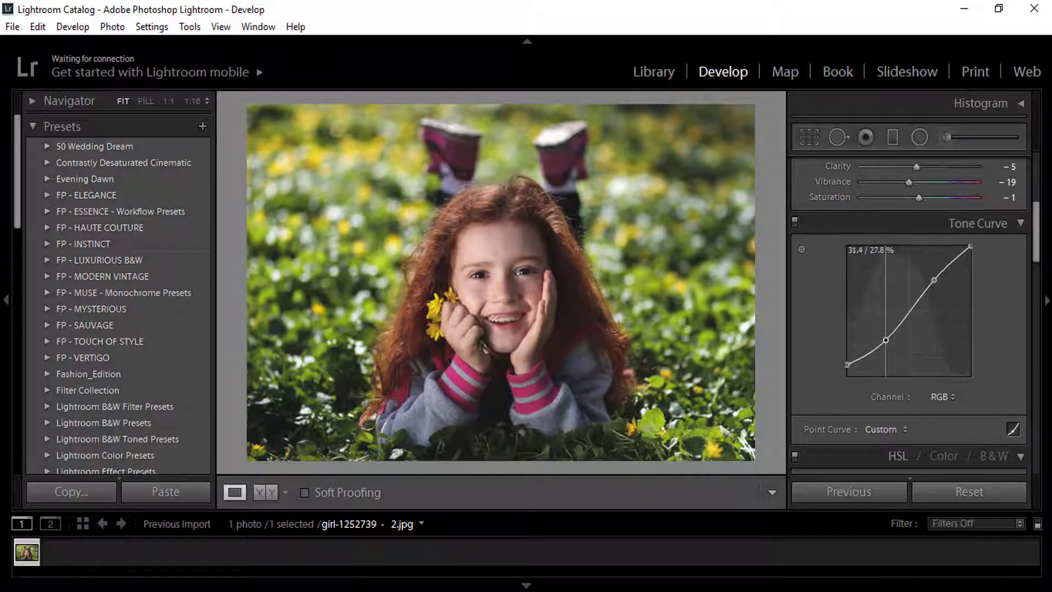
drag(884, 342, 886, 342)
drag(844, 368, 847, 363)
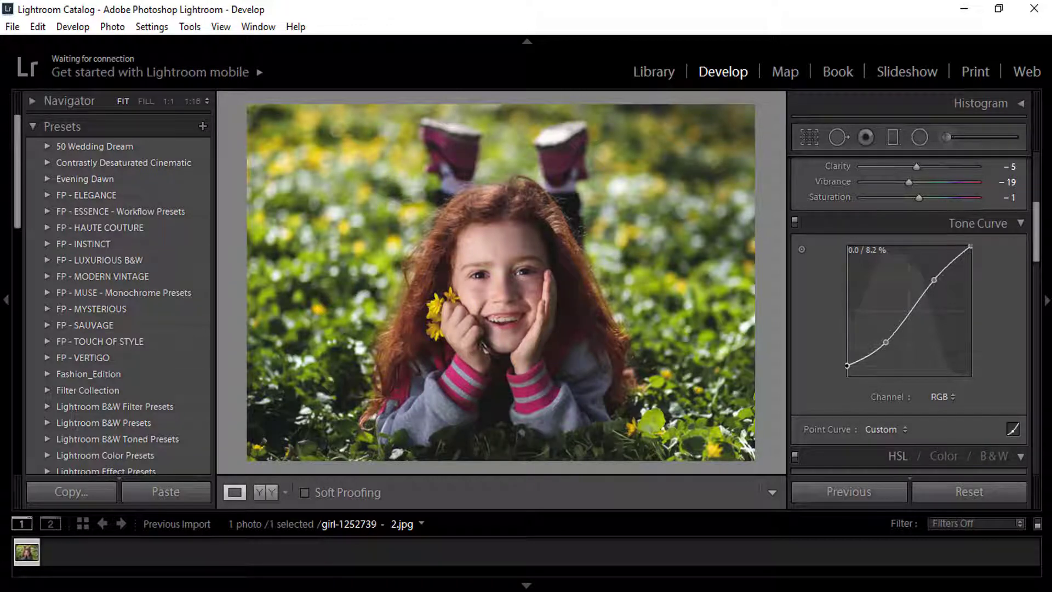
drag(847, 362, 886, 338)
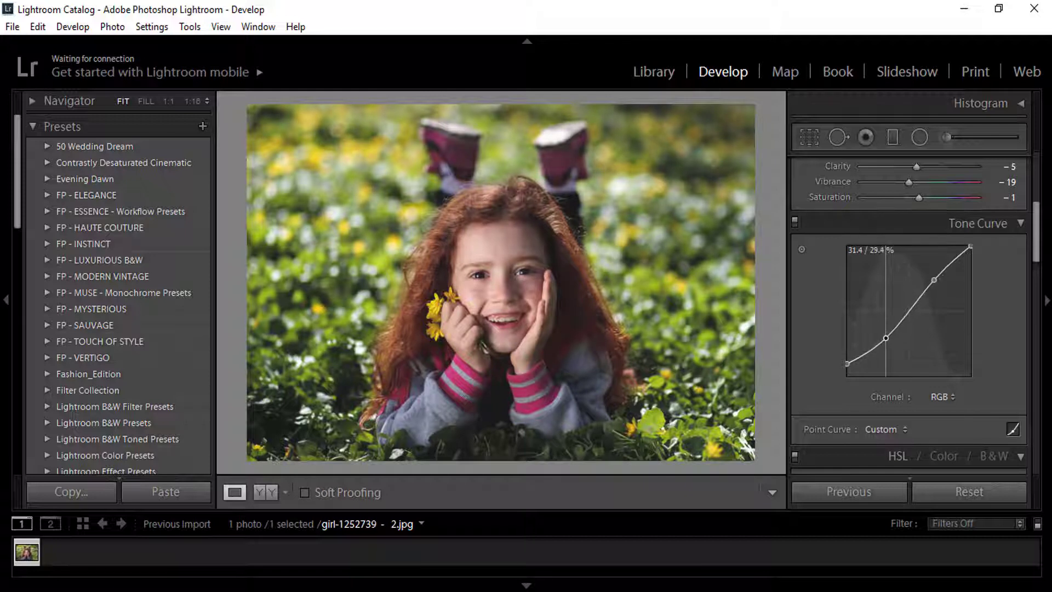
- On the Blue channel curve, lift the shadows, lower the midpoint and raise the upper point slightly
click(941, 398)
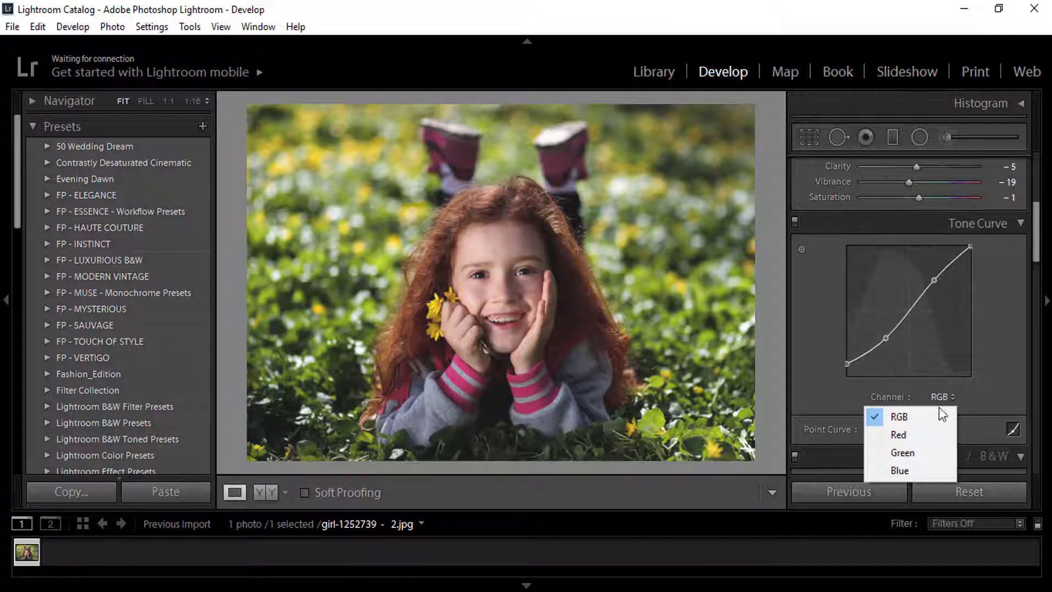
click(903, 464)
drag(848, 376, 847, 369)
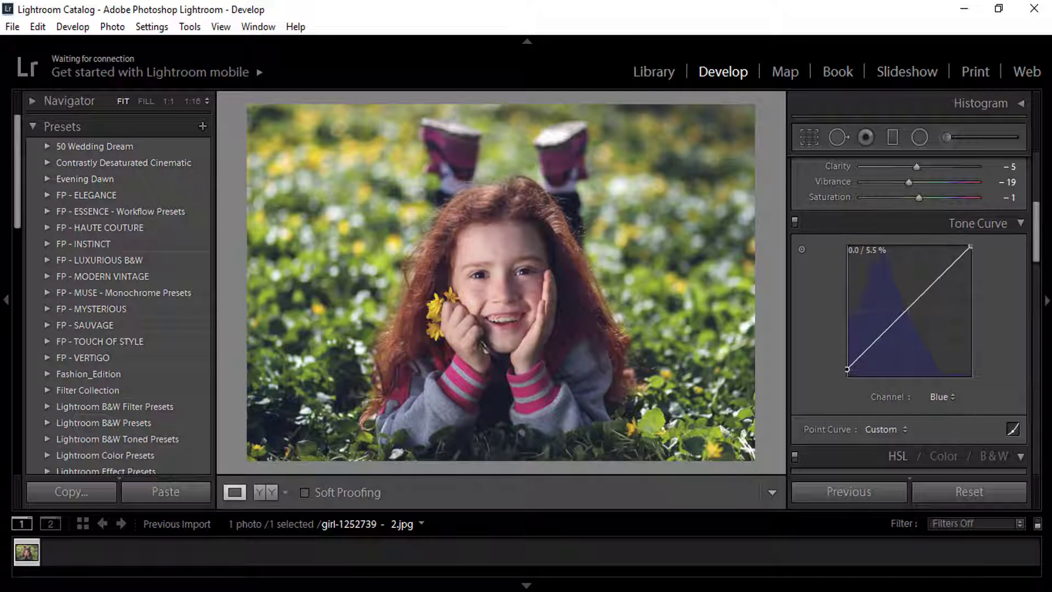
click(888, 329)
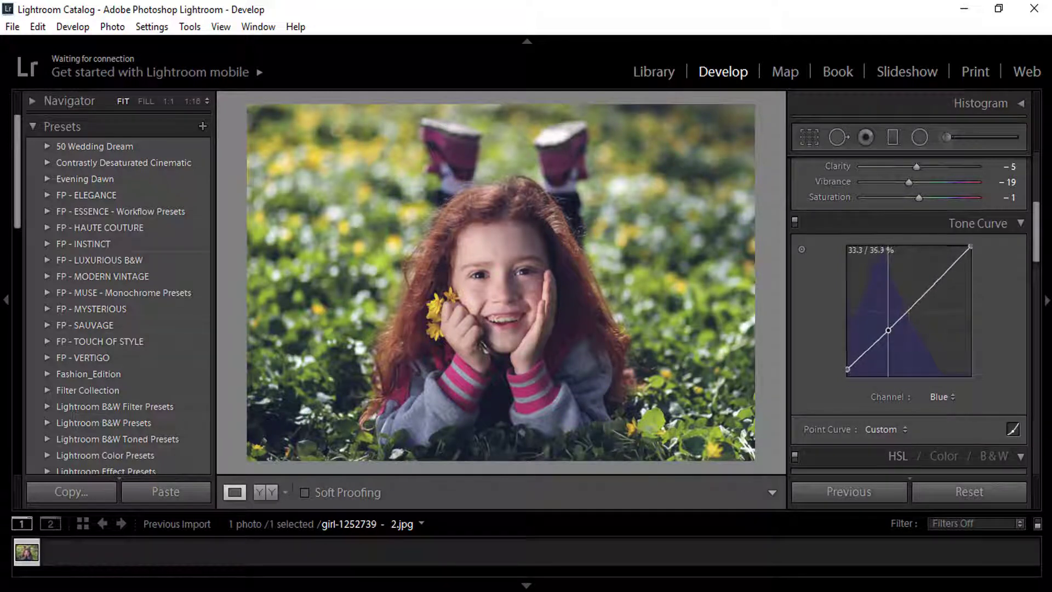
drag(888, 329, 889, 334)
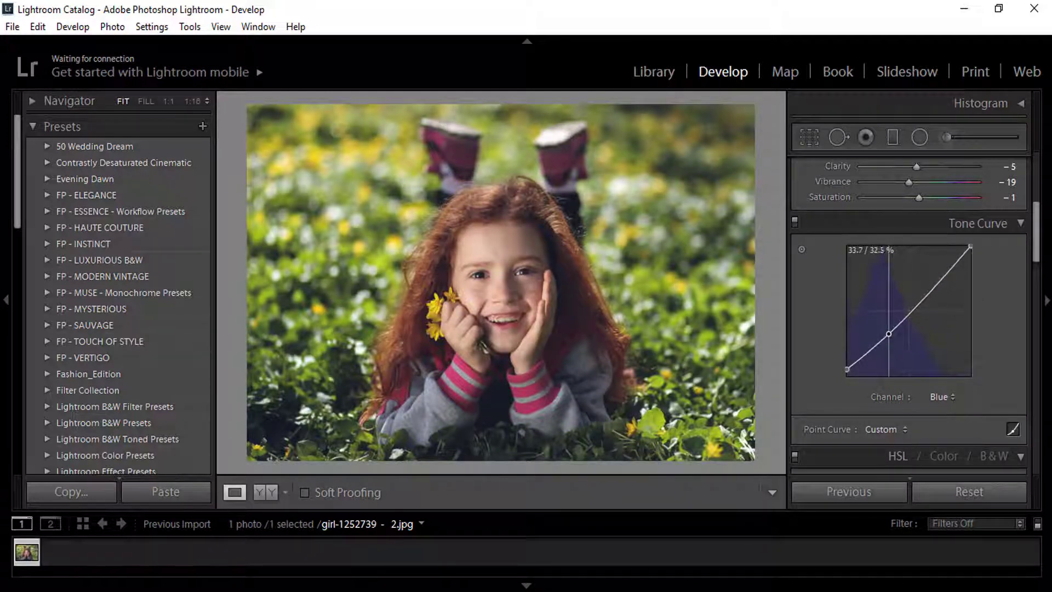
click(930, 291)
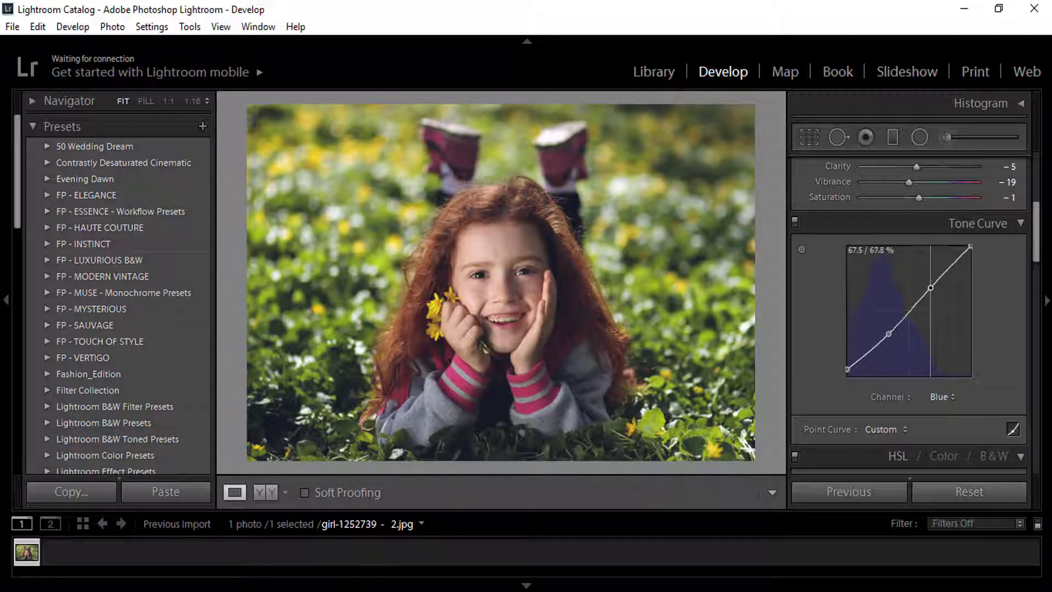
drag(930, 287, 930, 285)
- On the Green channel curve, add a midpoint and raise the green midtones slightly
click(938, 396)
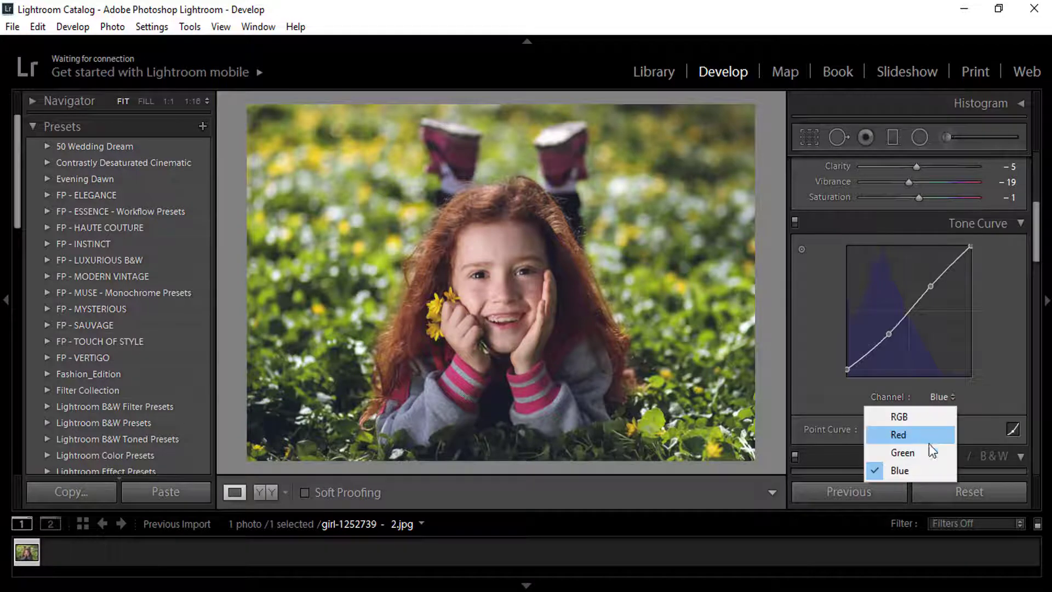
click(919, 452)
click(889, 334)
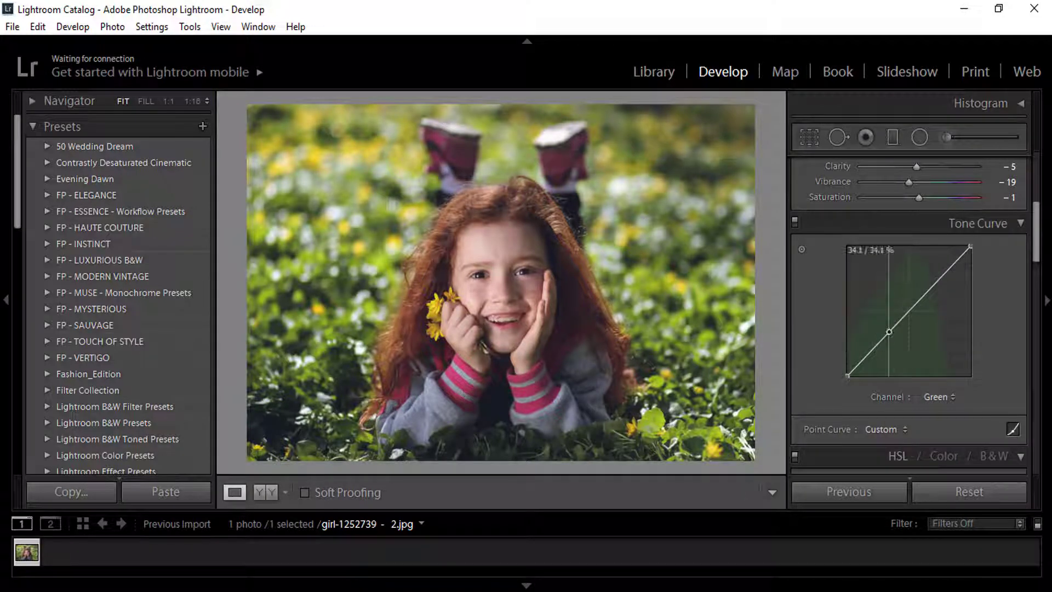
drag(889, 331, 889, 329)
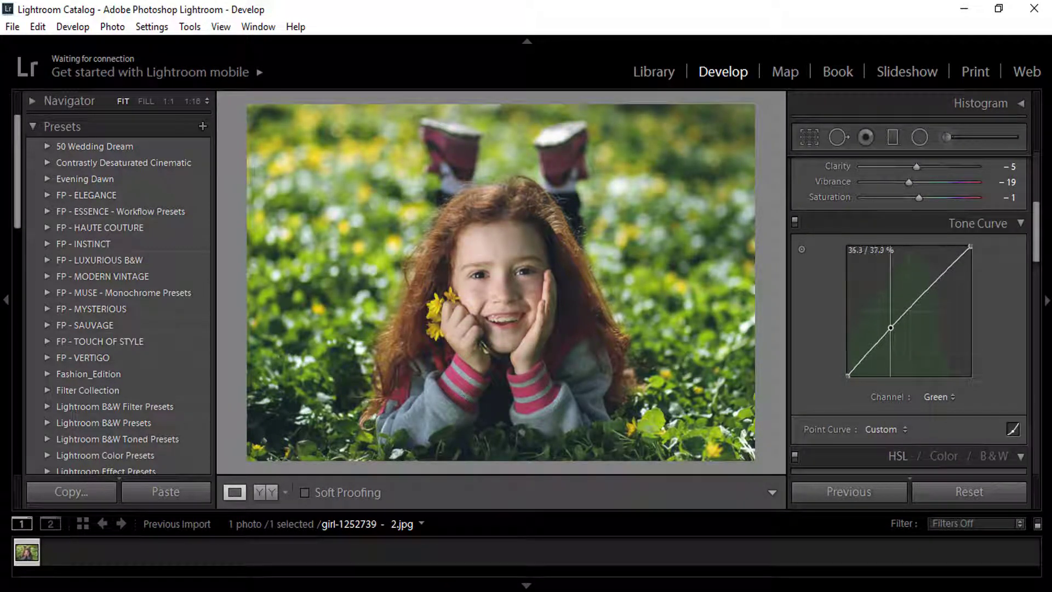
- On the Red channel curve, add a slightly lowered point and pull down the red highlights
click(938, 398)
click(902, 434)
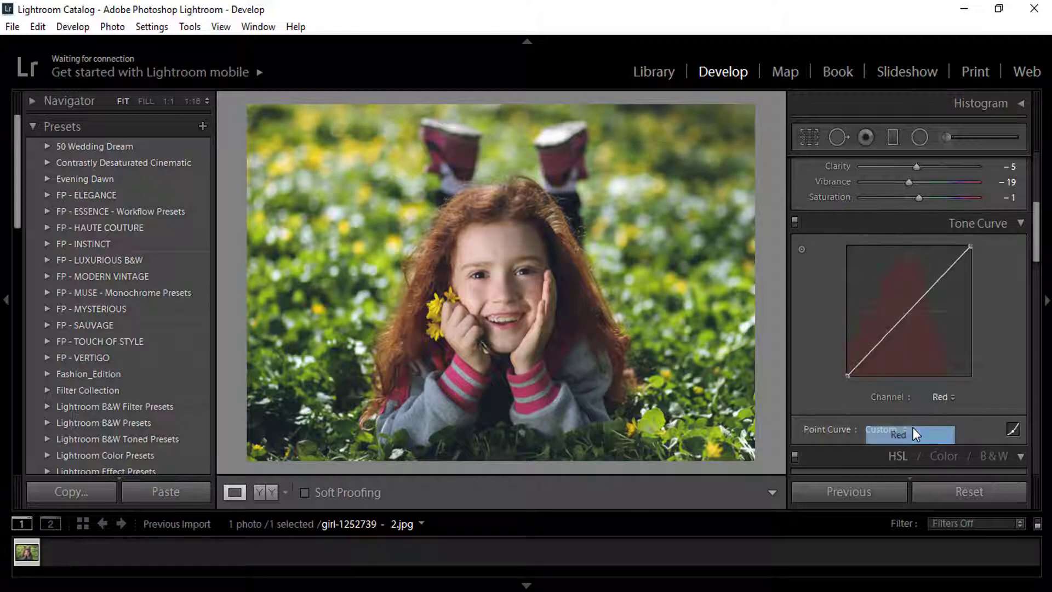
drag(895, 326, 895, 326)
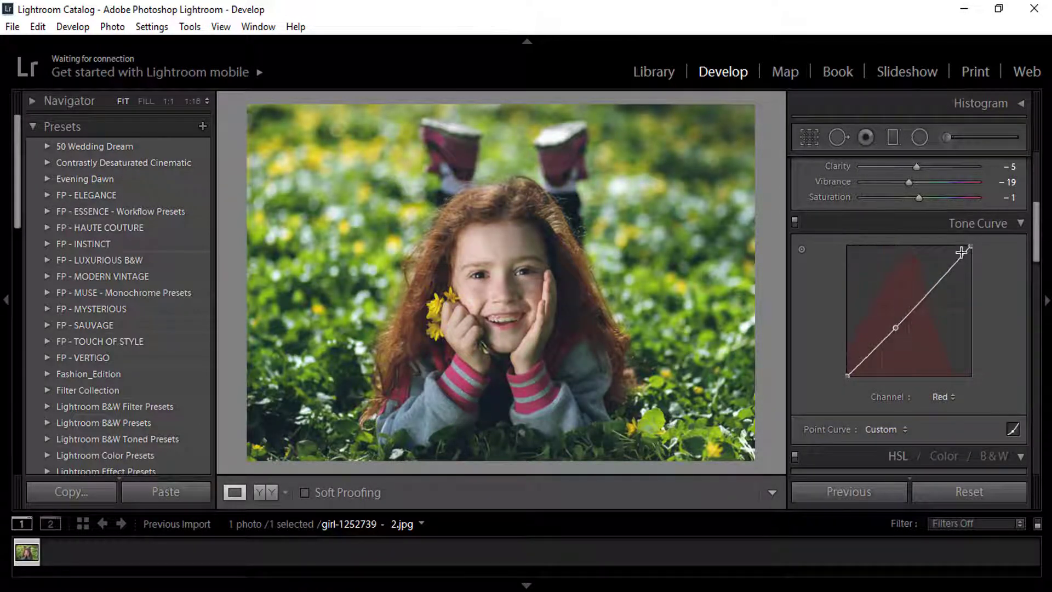
drag(972, 247, 970, 246)
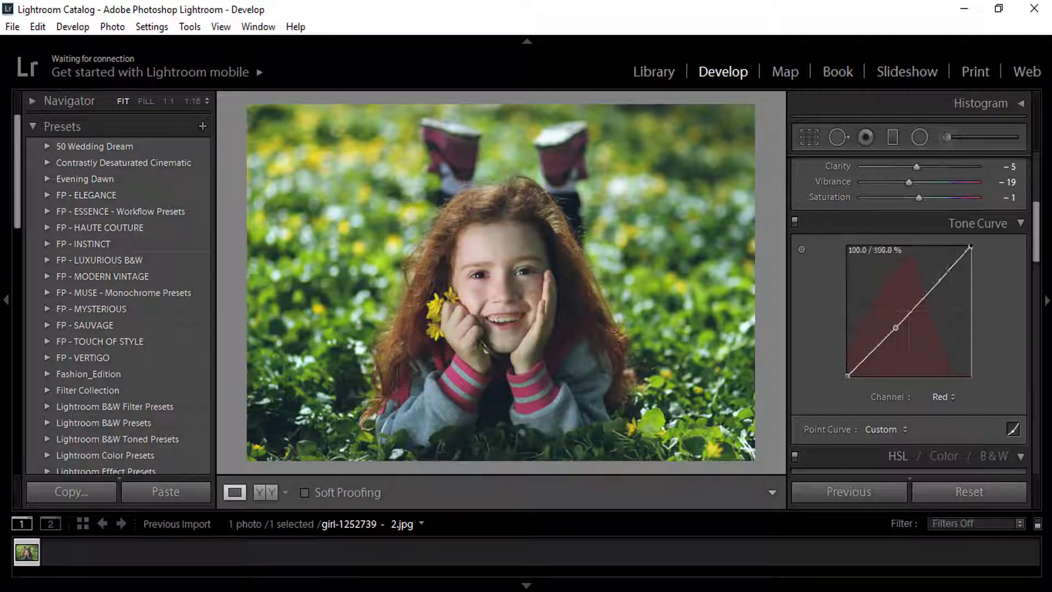
- Compare the before/after view, then set Orange luminance to +22 in the HSL panel
click(794, 221)
scroll(995, 363, down, 3)
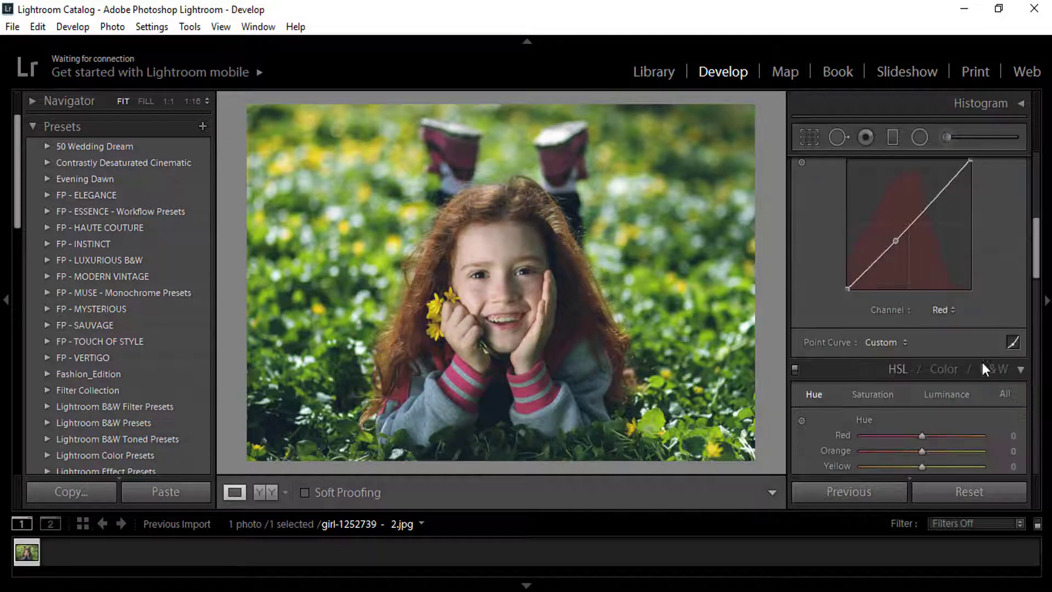
scroll(974, 374, down, 3)
click(937, 308)
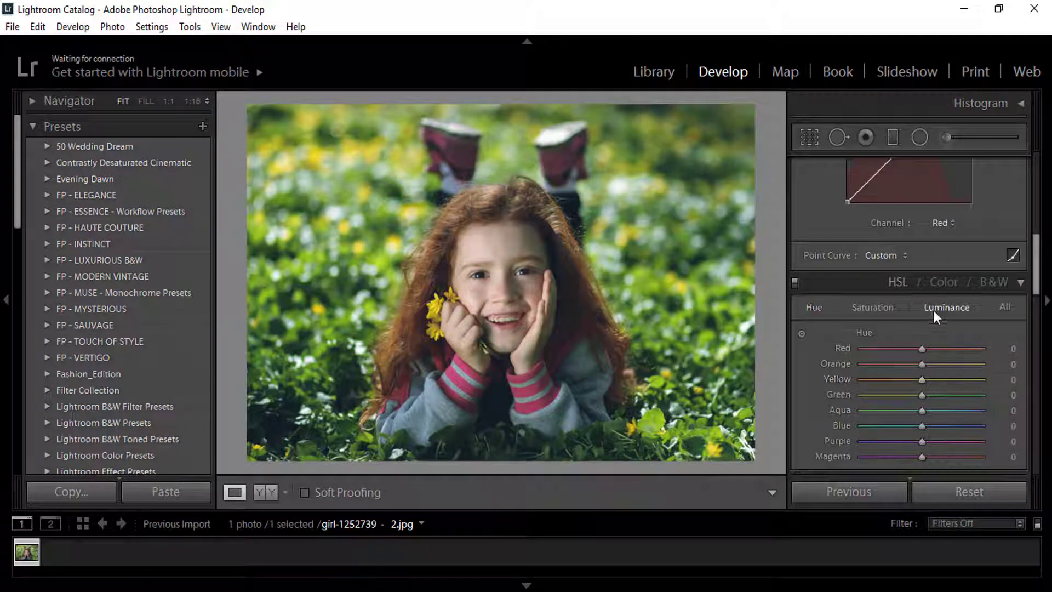
click(943, 283)
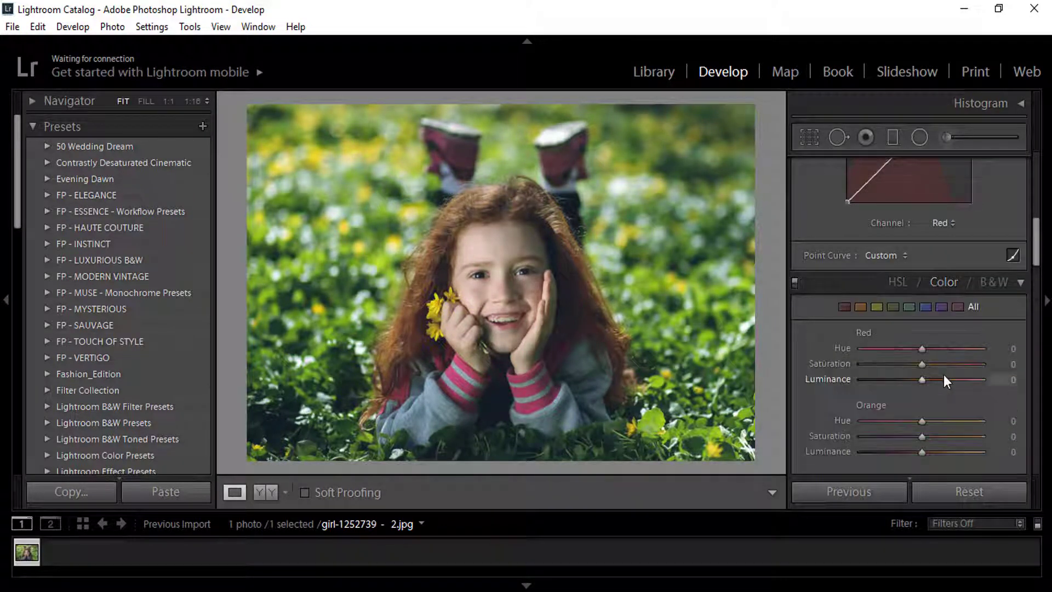
click(860, 307)
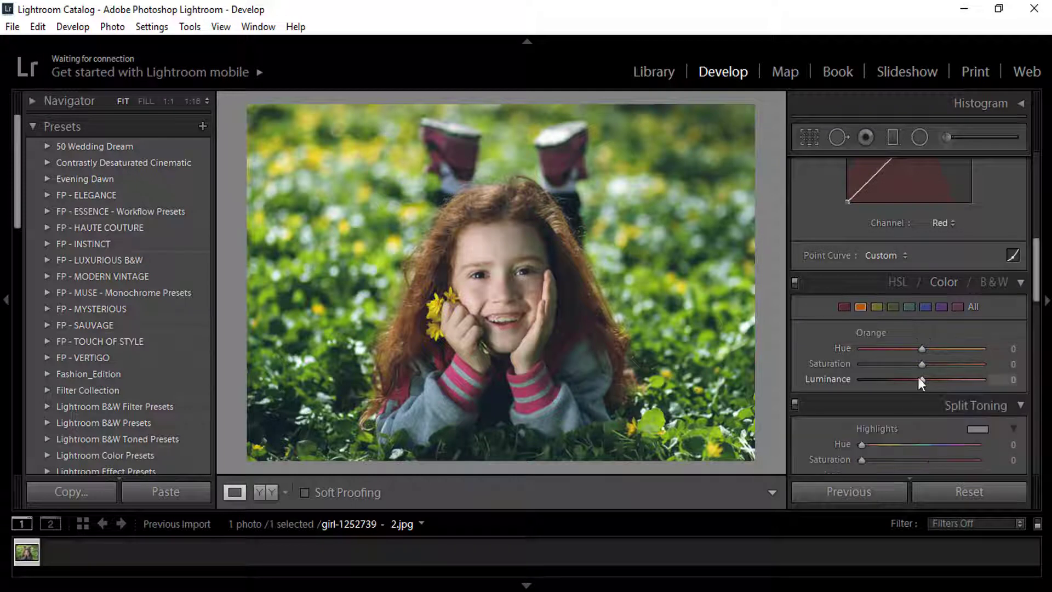
drag(925, 376, 940, 379)
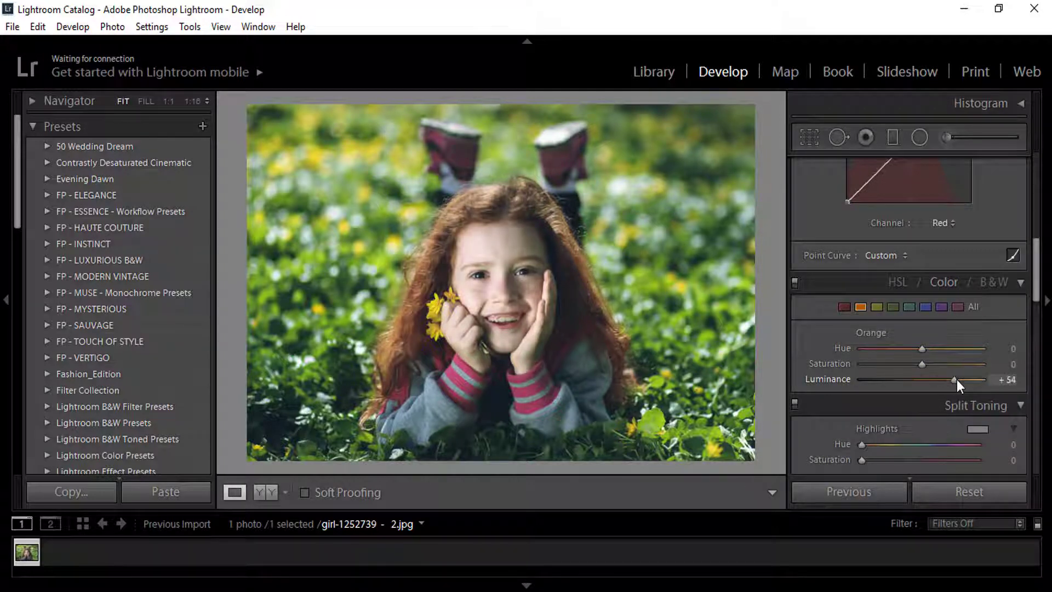
mouse_move(941, 379)
mouse_down()
mouse_move(926, 364)
mouse_move(948, 364)
mouse_move(932, 365)
mouse_up()
- Brighten the yellow luminance and shift the yellow hue toward green
scroll(1001, 377, down, 3)
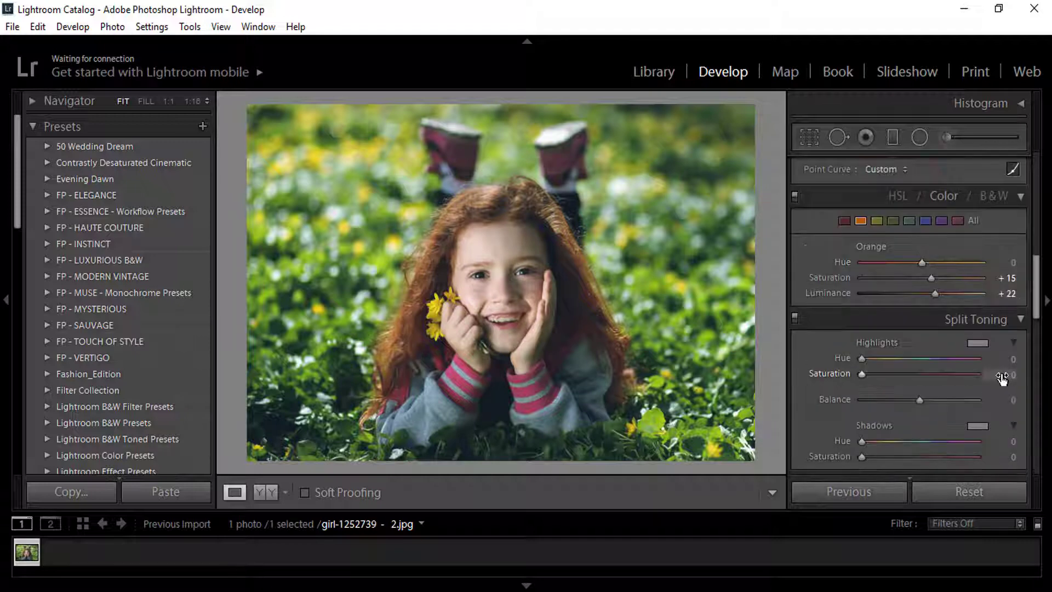
click(877, 221)
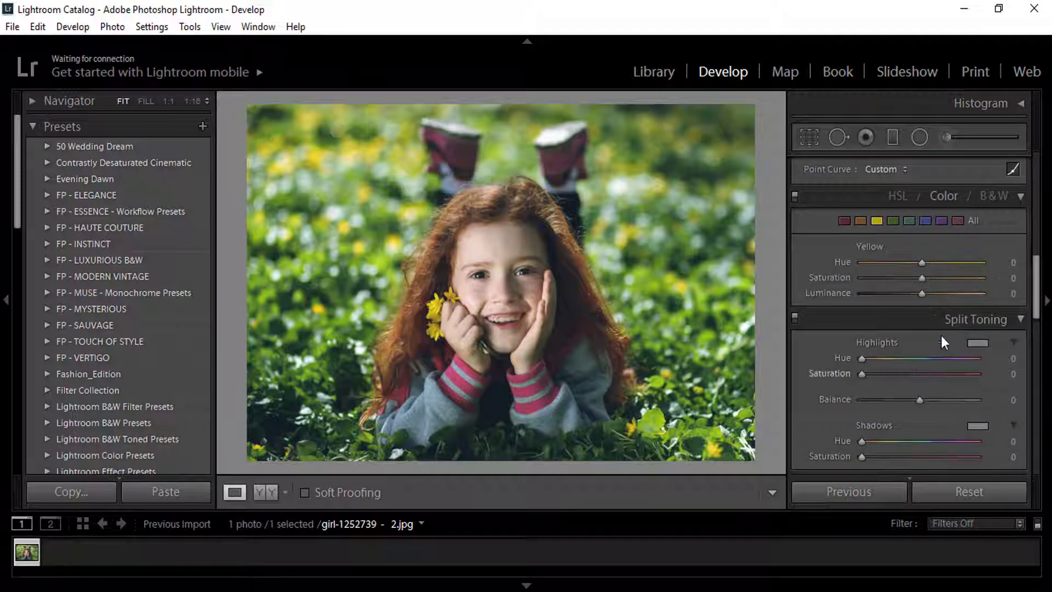
drag(923, 293, 926, 293)
click(903, 199)
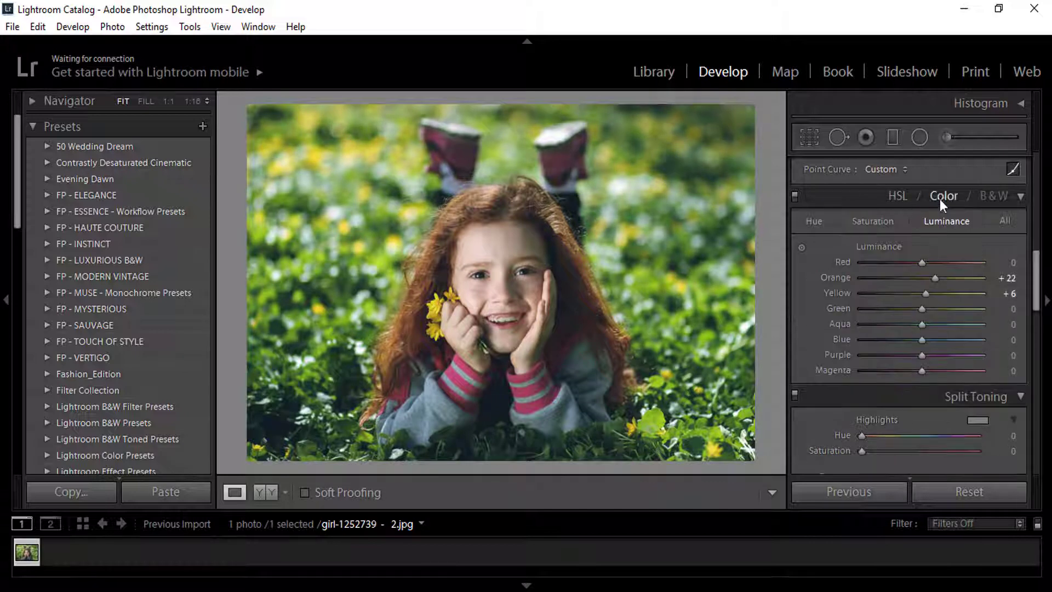
click(873, 221)
click(814, 221)
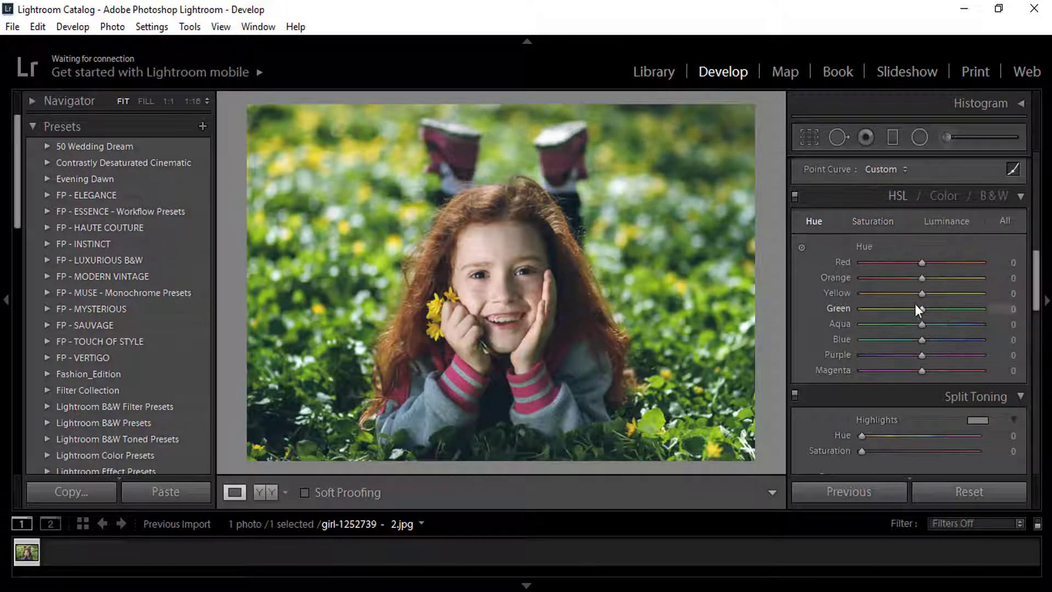
mouse_move(921, 293)
mouse_down()
mouse_move(964, 298)
mouse_move(871, 307)
mouse_move(936, 306)
mouse_move(922, 310)
mouse_move(942, 310)
mouse_move(929, 311)
mouse_move(962, 340)
mouse_move(879, 349)
mouse_move(932, 347)
mouse_move(943, 326)
mouse_move(968, 328)
mouse_move(928, 327)
mouse_move(959, 340)
mouse_move(949, 347)
mouse_move(978, 349)
mouse_move(944, 349)
mouse_move(950, 356)
mouse_up()
- Brighten red luminance, then raise Red saturation to about +23 and Magenta to about +29
click(934, 226)
drag(922, 262, 935, 262)
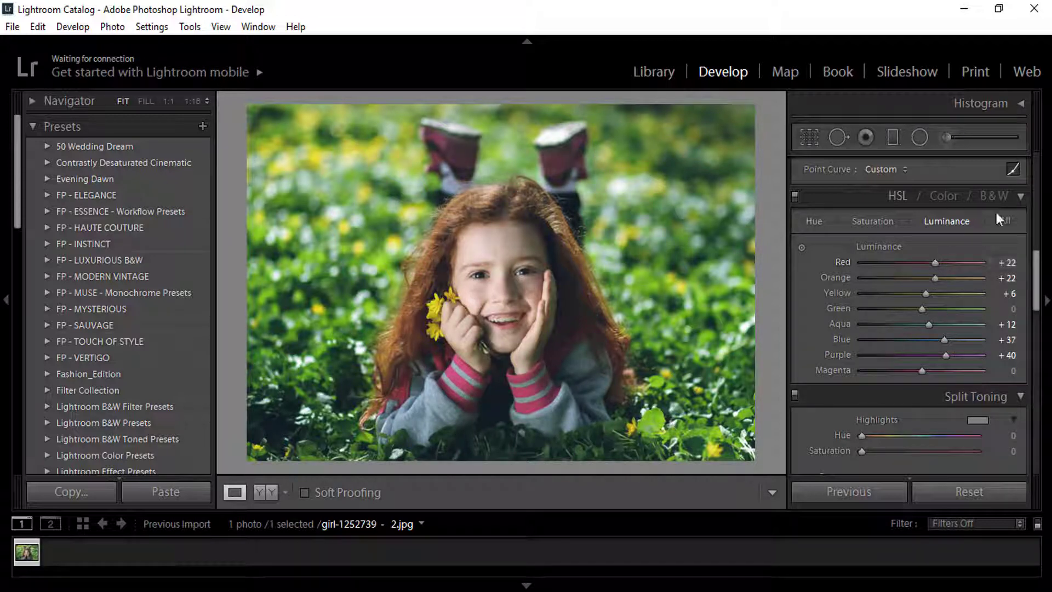
click(863, 222)
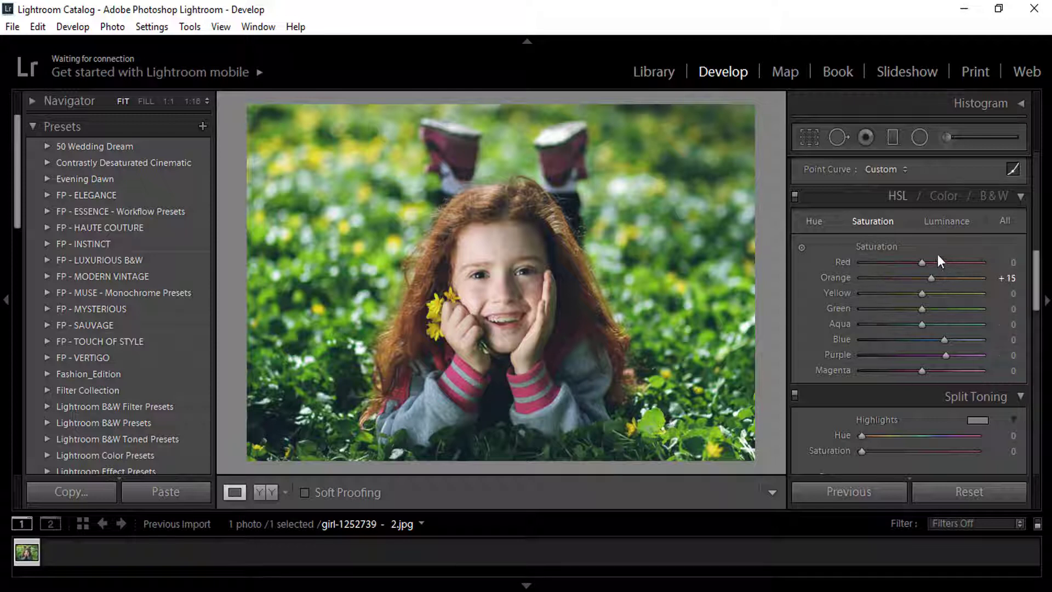
mouse_move(922, 262)
mouse_down()
mouse_move(940, 263)
mouse_move(915, 267)
mouse_move(946, 268)
mouse_move(935, 268)
mouse_up()
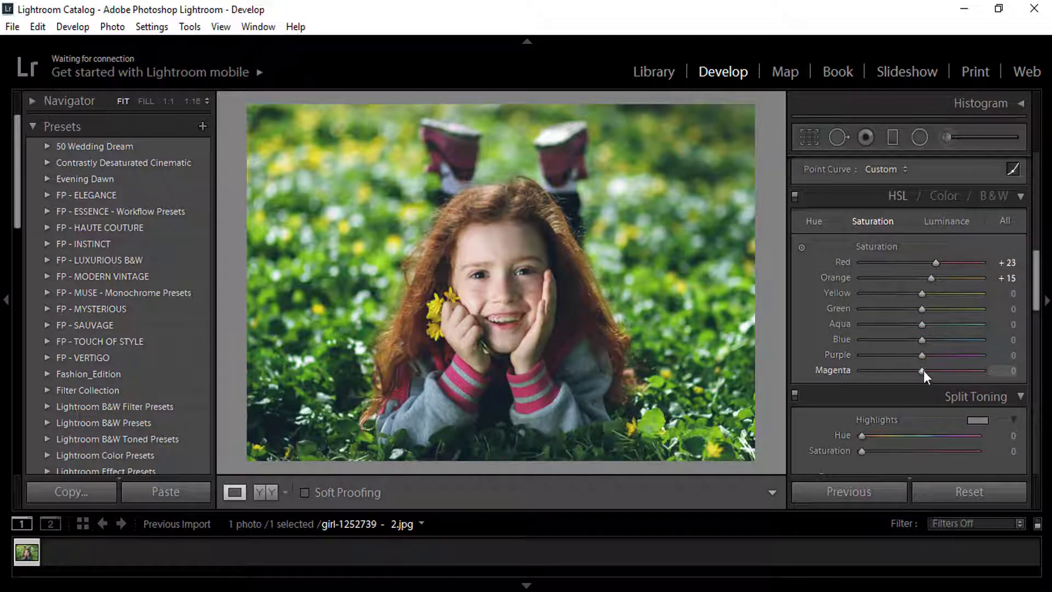
mouse_move(923, 370)
mouse_down()
mouse_move(966, 377)
mouse_move(941, 386)
mouse_up()
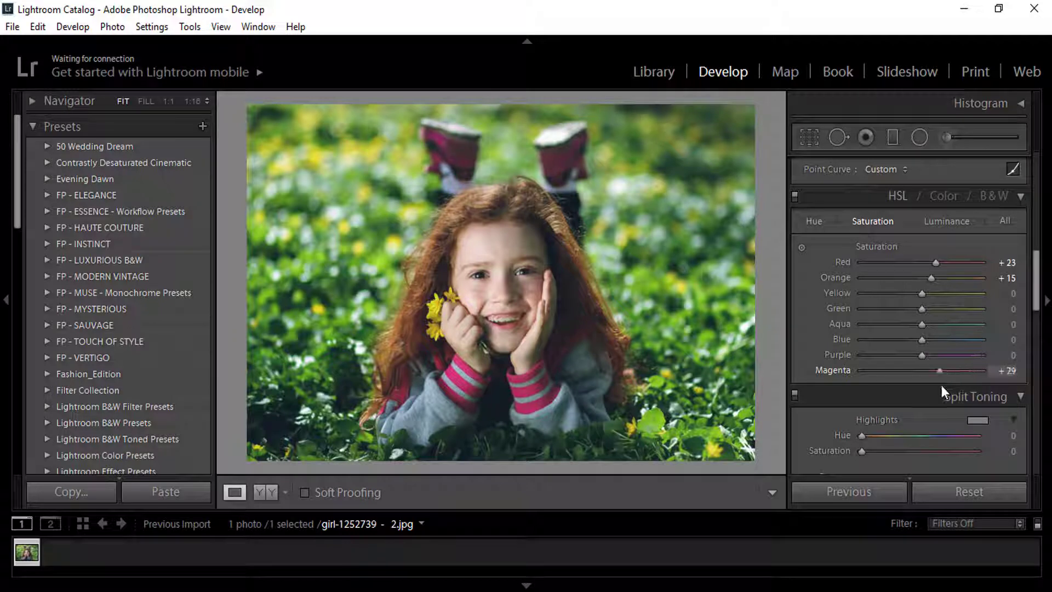
- Set Noise Reduction Luminance to 11 in the Detail panel
scroll(1014, 411, down, 3)
scroll(1013, 409, down, 2)
scroll(1012, 381, down, 2)
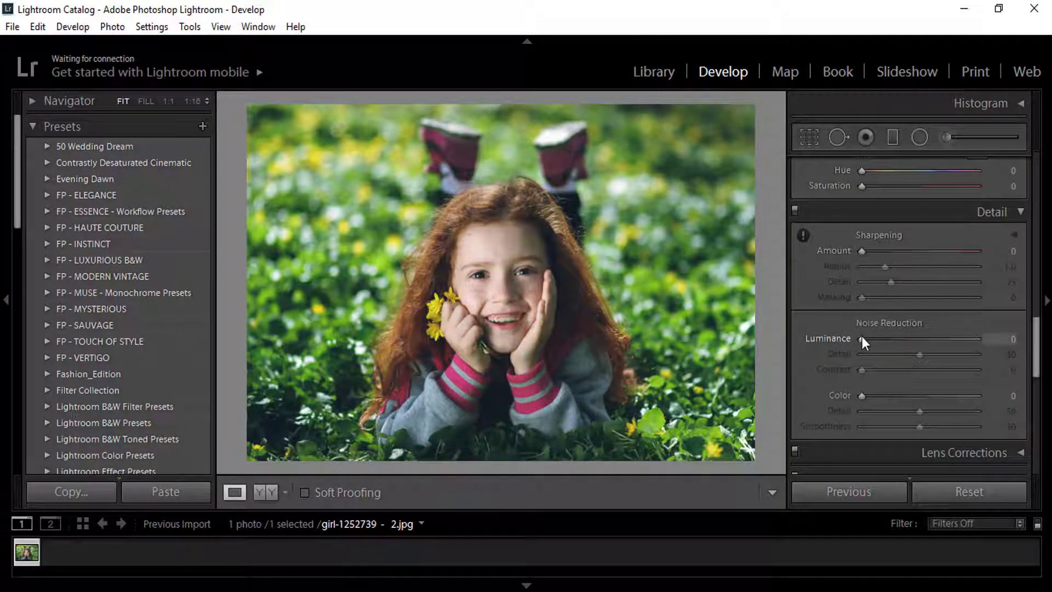
drag(860, 340, 875, 340)
- Add a post-crop vignette: Amount -36, Midpoint 64, Roundness +61, Feather 85
scroll(1030, 355, down, 2)
scroll(1013, 353, down, 3)
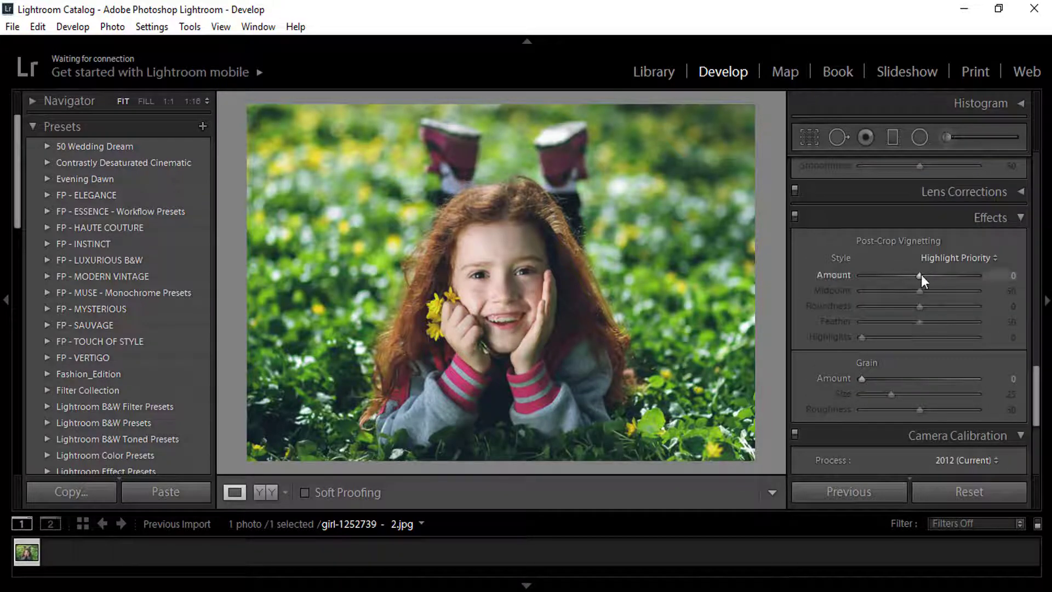
mouse_move(921, 275)
mouse_down()
mouse_move(906, 277)
mouse_move(955, 308)
mouse_move(940, 324)
mouse_move(962, 324)
mouse_up()
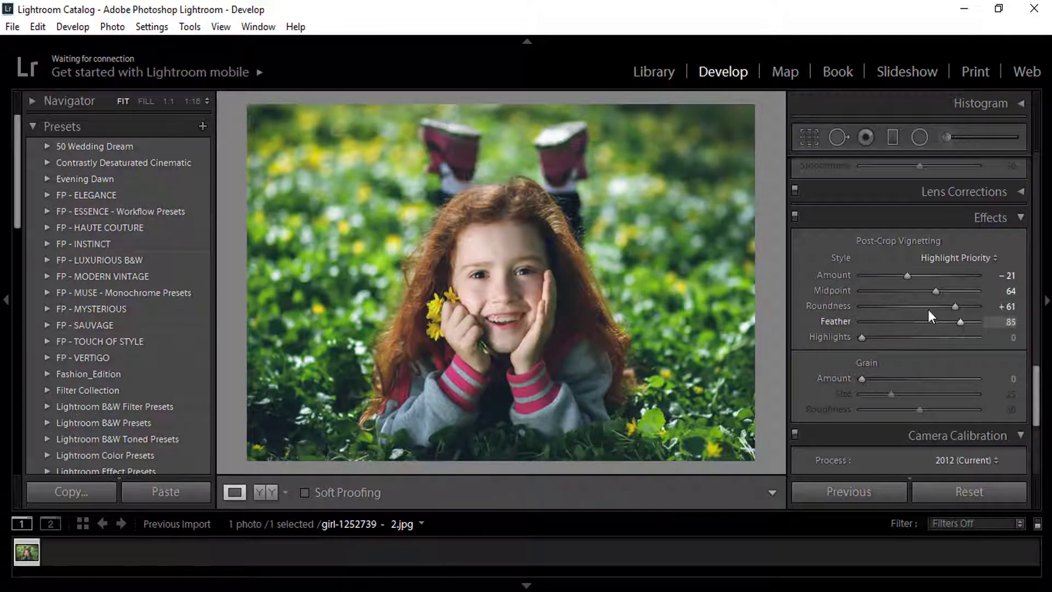
drag(906, 274, 898, 279)
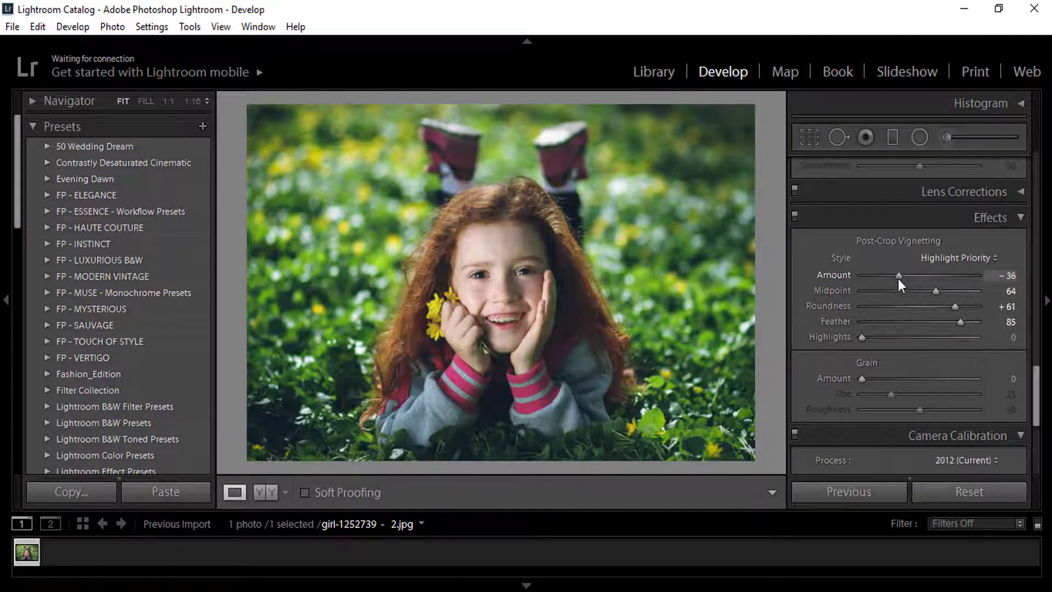
scroll(946, 347, down, 3)
- In Camera Calibration, set Red Hue +12/Sat -4, Green Hue +12/Sat -12, Blue Hue +3/Sat +8
scroll(981, 326, down, 5)
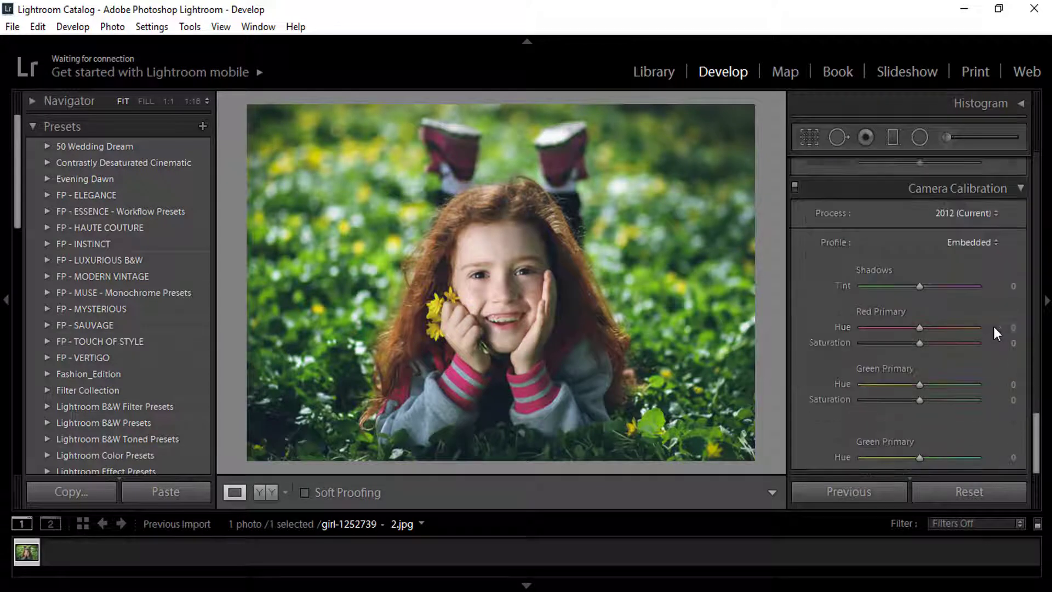
mouse_move(920, 329)
mouse_down()
mouse_move(934, 328)
mouse_move(907, 350)
mouse_move(919, 351)
mouse_up()
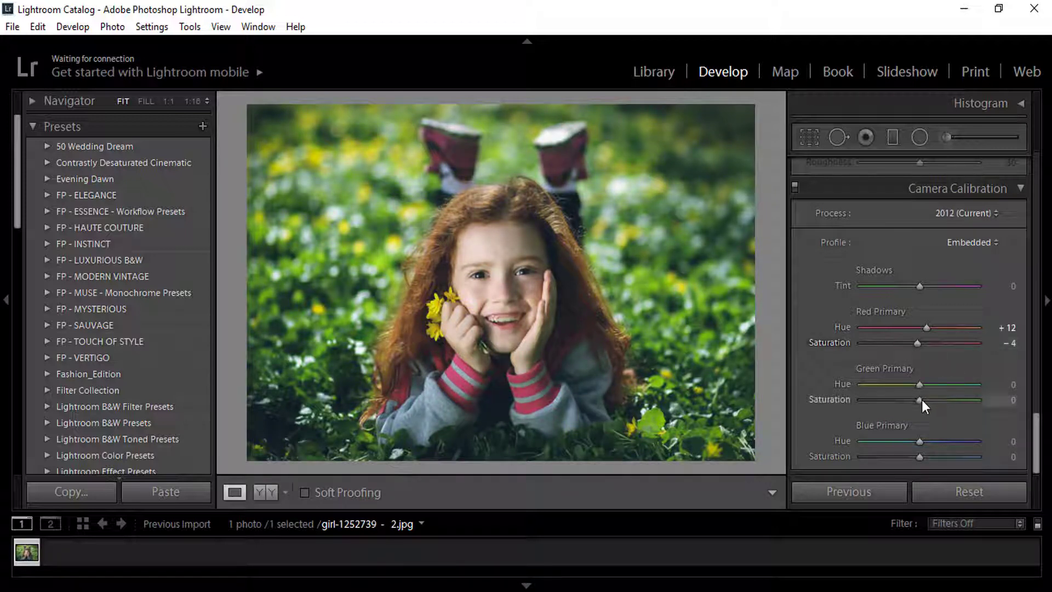
mouse_move(921, 399)
mouse_down()
mouse_move(938, 400)
mouse_move(904, 403)
mouse_move(942, 385)
mouse_move(923, 384)
mouse_move(948, 383)
mouse_move(926, 384)
mouse_up()
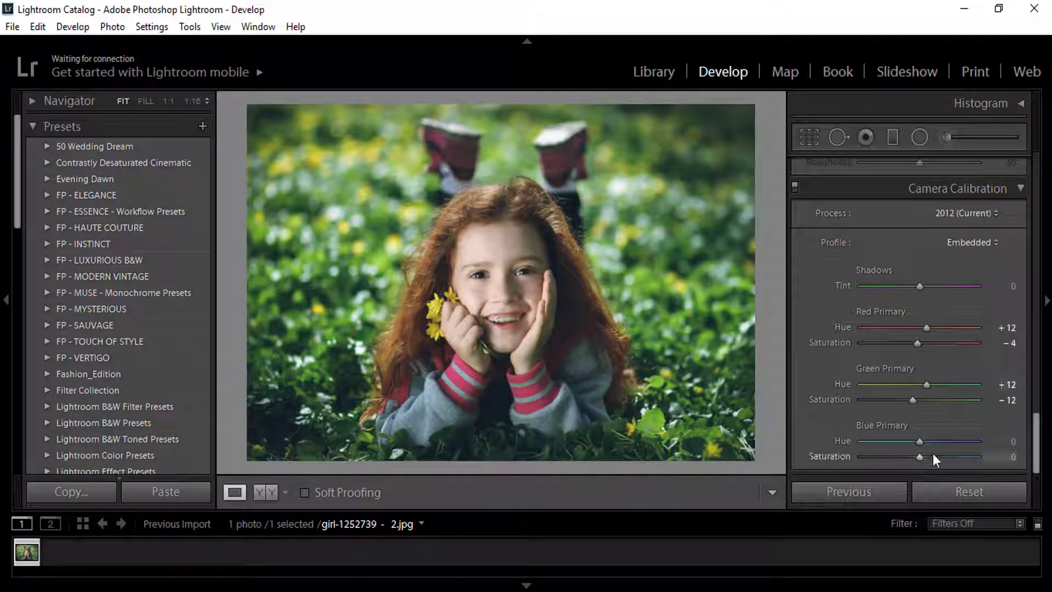
mouse_move(919, 457)
mouse_down()
mouse_move(938, 461)
mouse_move(900, 465)
mouse_move(926, 469)
mouse_move(952, 439)
mouse_move(909, 446)
mouse_move(929, 448)
mouse_move(920, 448)
mouse_up()
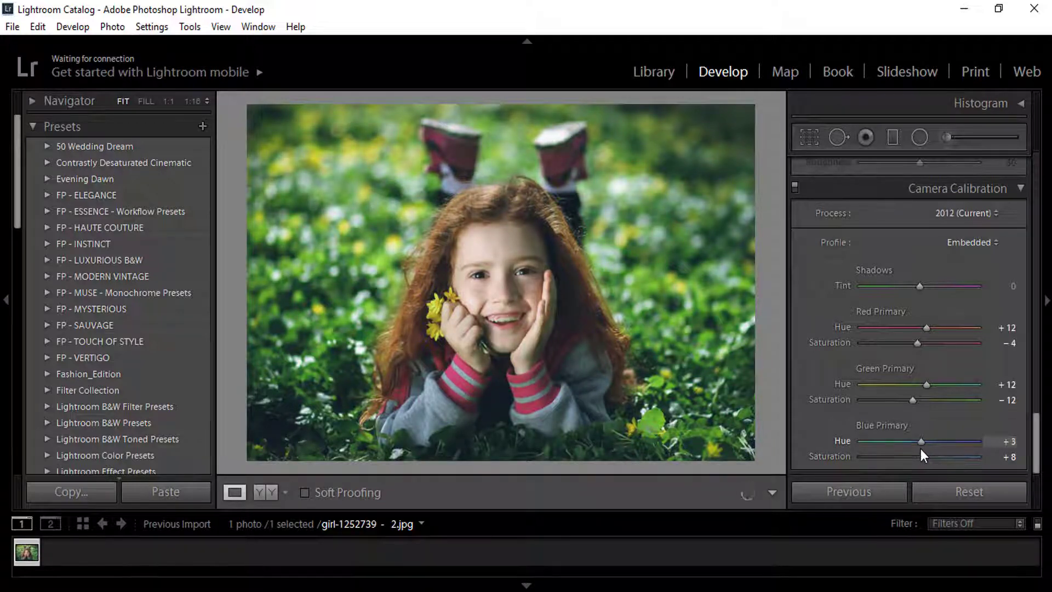
- Edit a copy of the photo with Lightroom adjustments in Photoshop
right_click(426, 210)
mouse_move(476, 261)
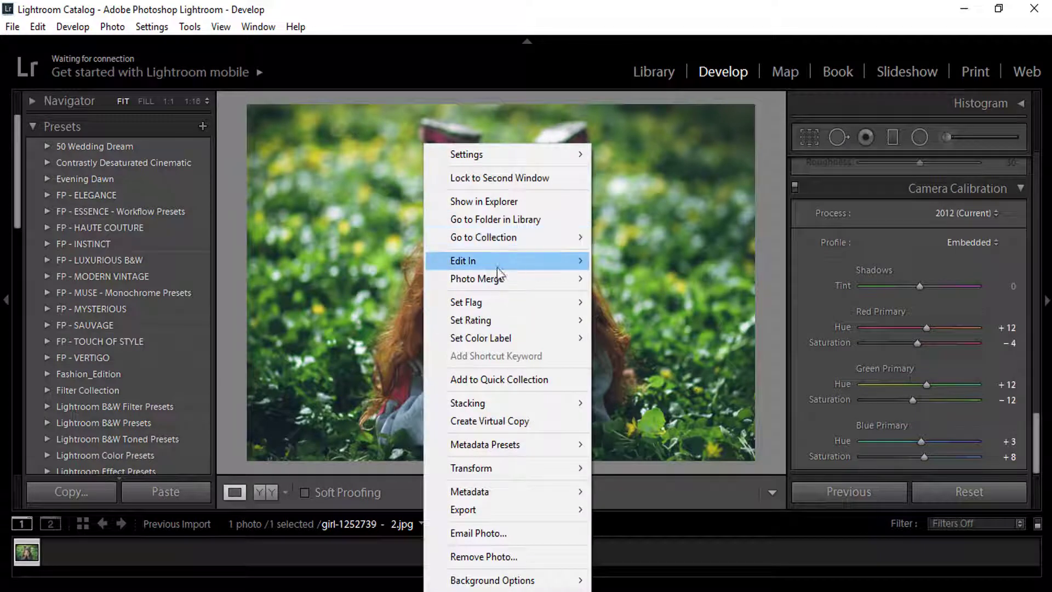
click(611, 262)
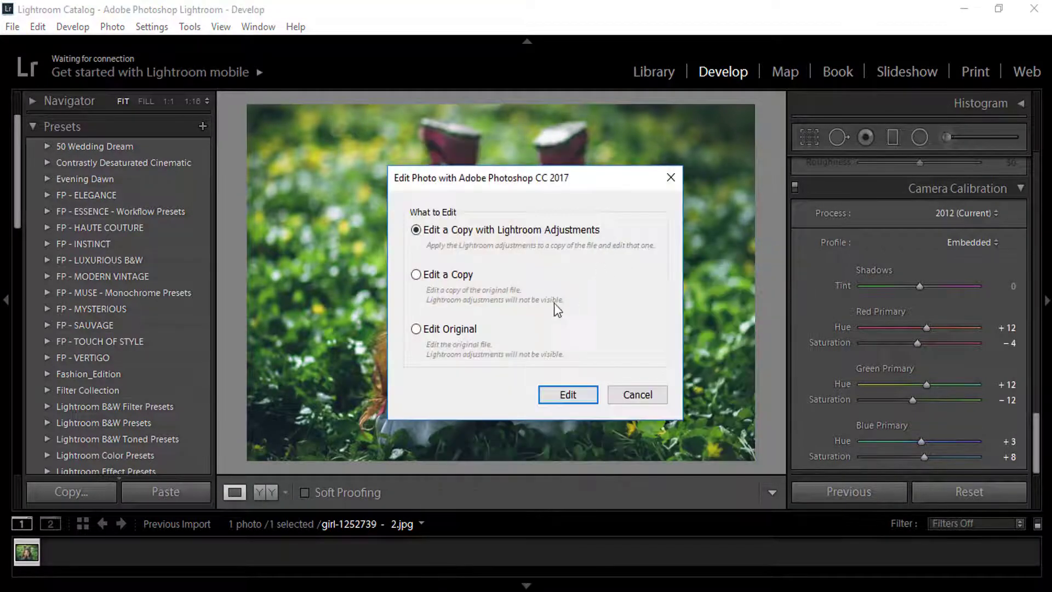
click(570, 398)
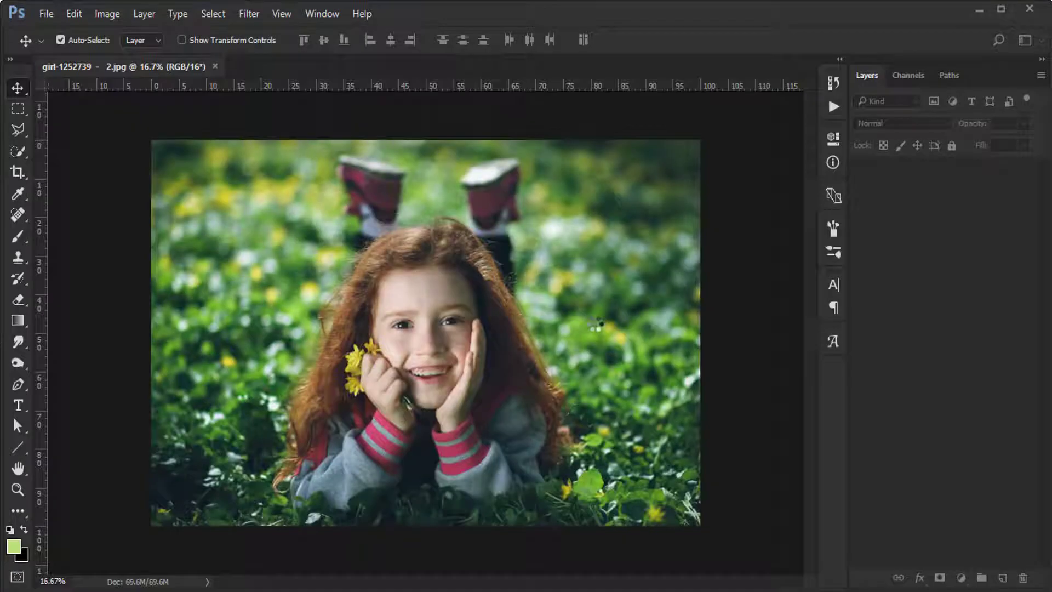
- Duplicate the Background layer, zoom in on the face and size the Spot Healing Brush
drag(932, 170, 1004, 576)
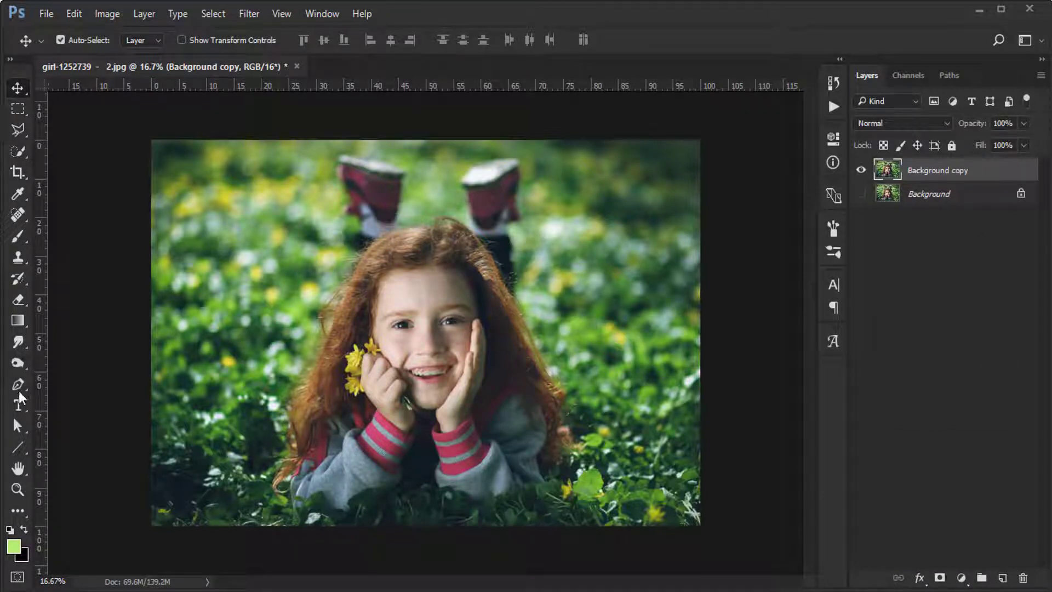
click(19, 215)
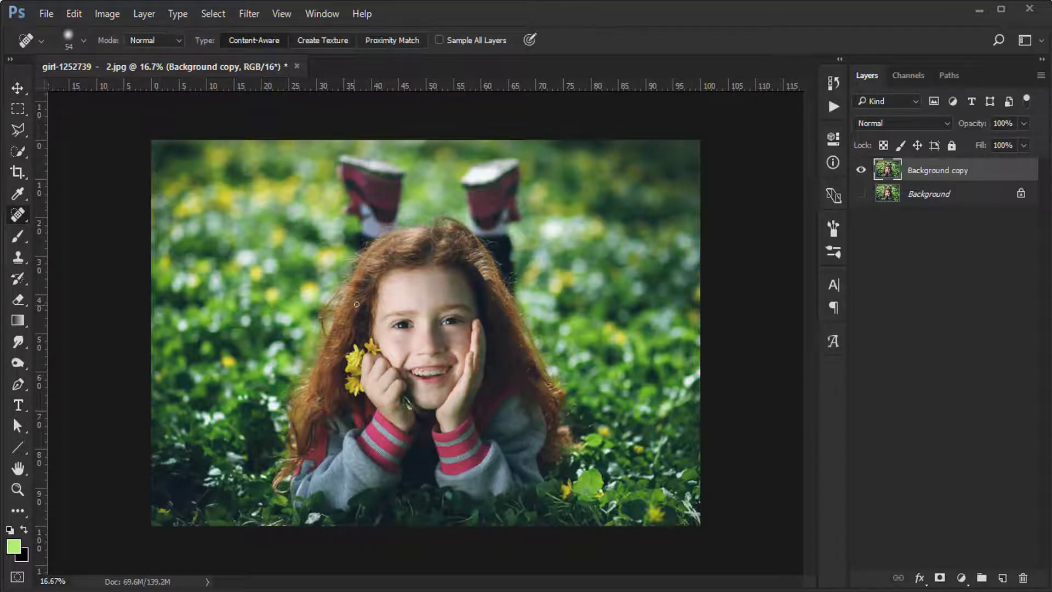
scroll(411, 328, up, 2)
scroll(416, 323, up, 1)
scroll(427, 312, up, 1)
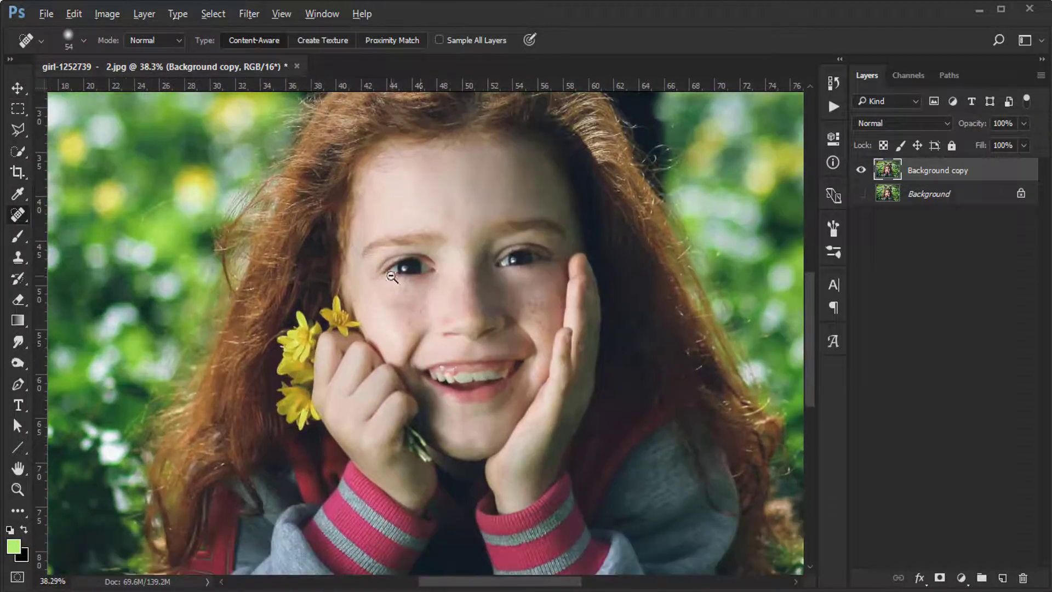
scroll(441, 300, up, 1)
scroll(441, 300, up, 1)
drag(405, 327, 388, 361)
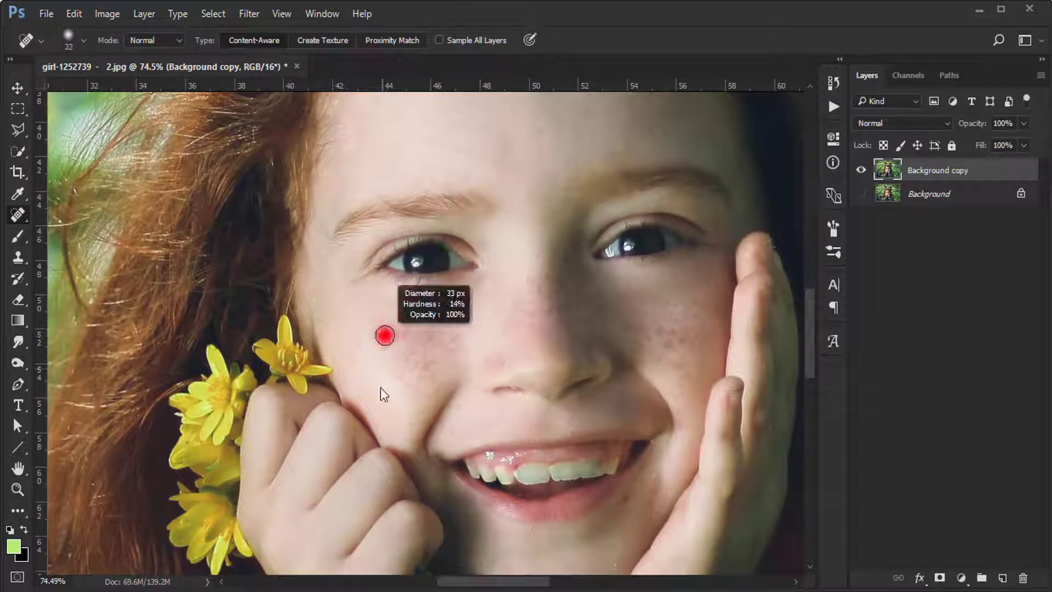
- Heal freckles under the eye, on the lower left cheek, on the nose and beside the nostril
click(371, 340)
click(399, 324)
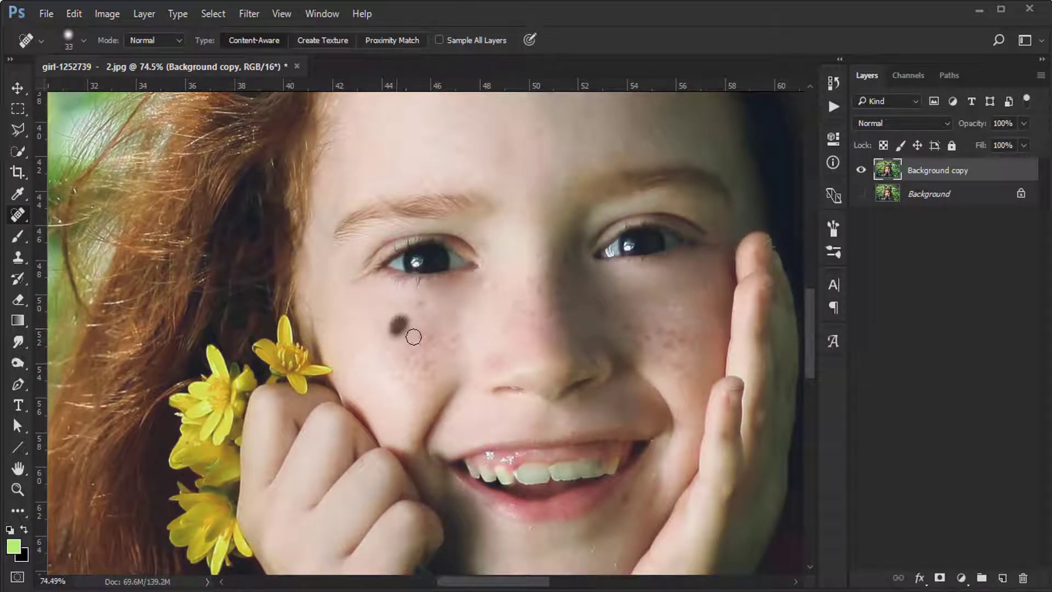
click(387, 350)
click(405, 361)
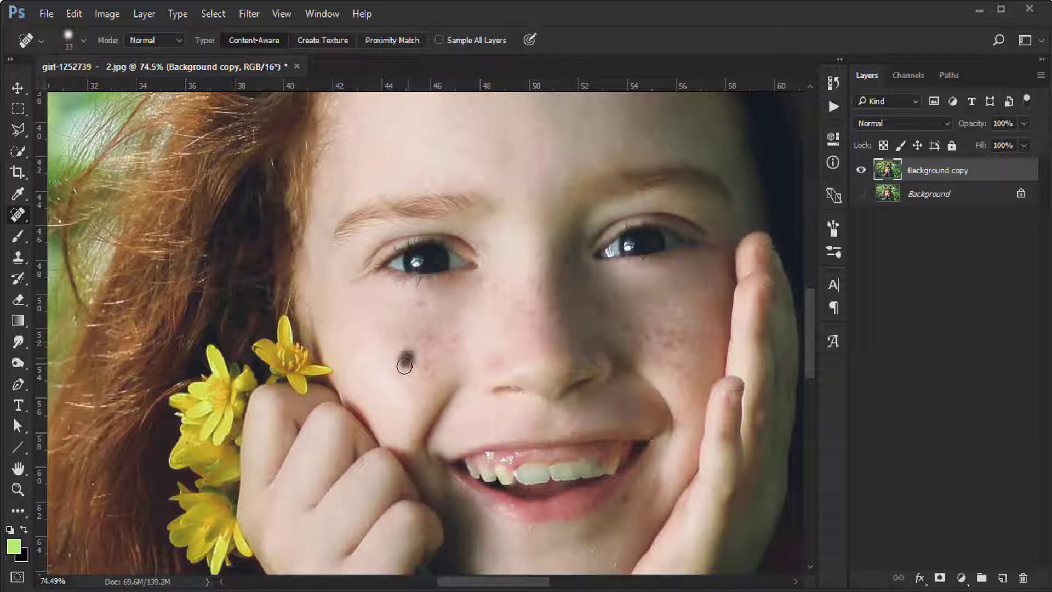
click(423, 316)
scroll(418, 395, right, 1)
click(515, 302)
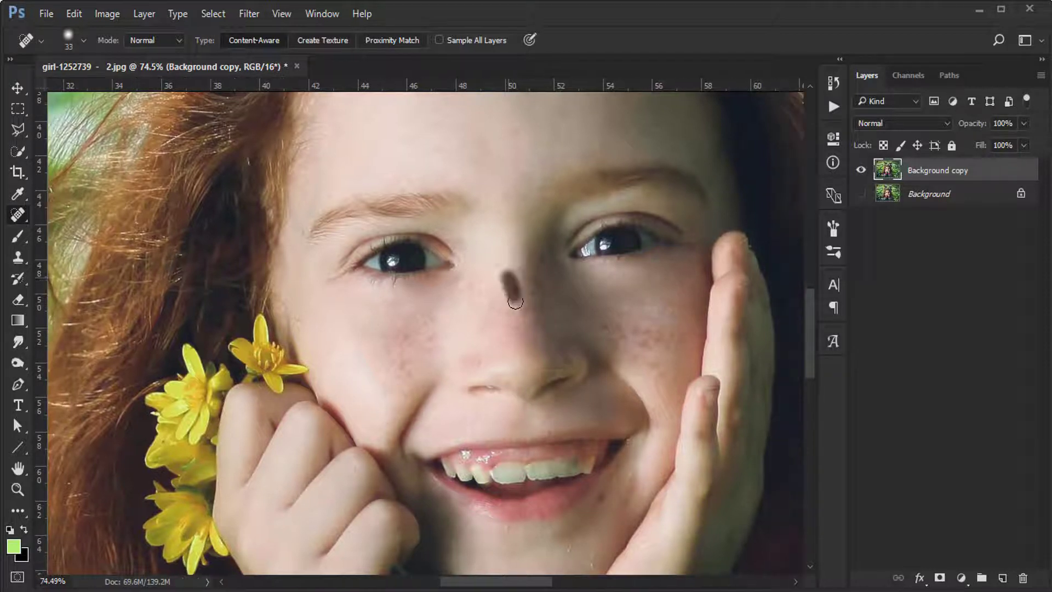
click(487, 323)
- Heal the remaining freckles on the left cheek and the spots beside the nose
drag(425, 343, 435, 313)
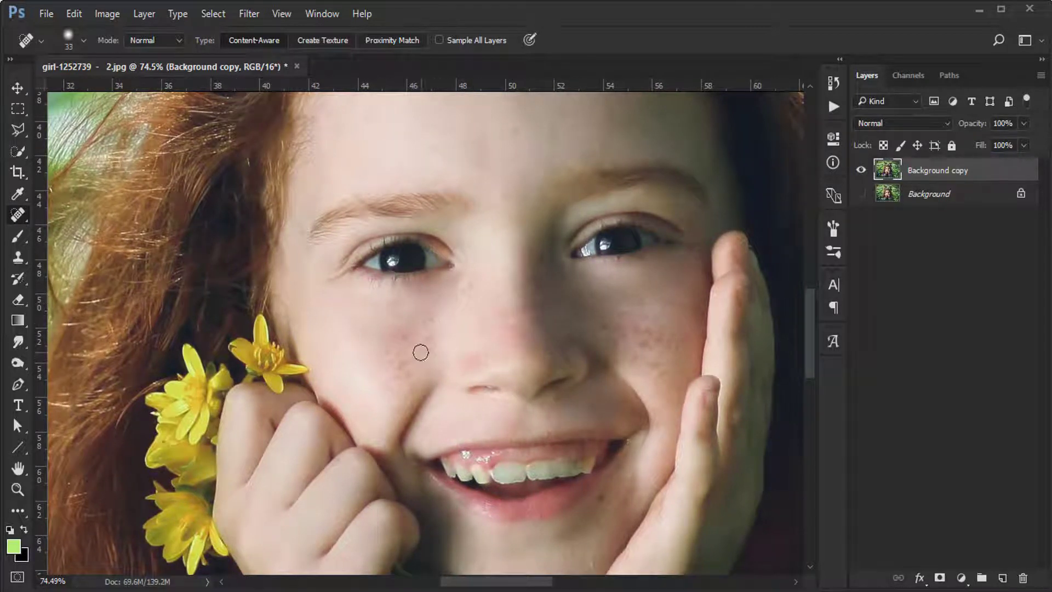
click(400, 329)
click(391, 304)
click(370, 352)
click(400, 370)
click(426, 356)
drag(408, 370, 390, 396)
scroll(482, 274, right, 2)
click(489, 267)
click(505, 321)
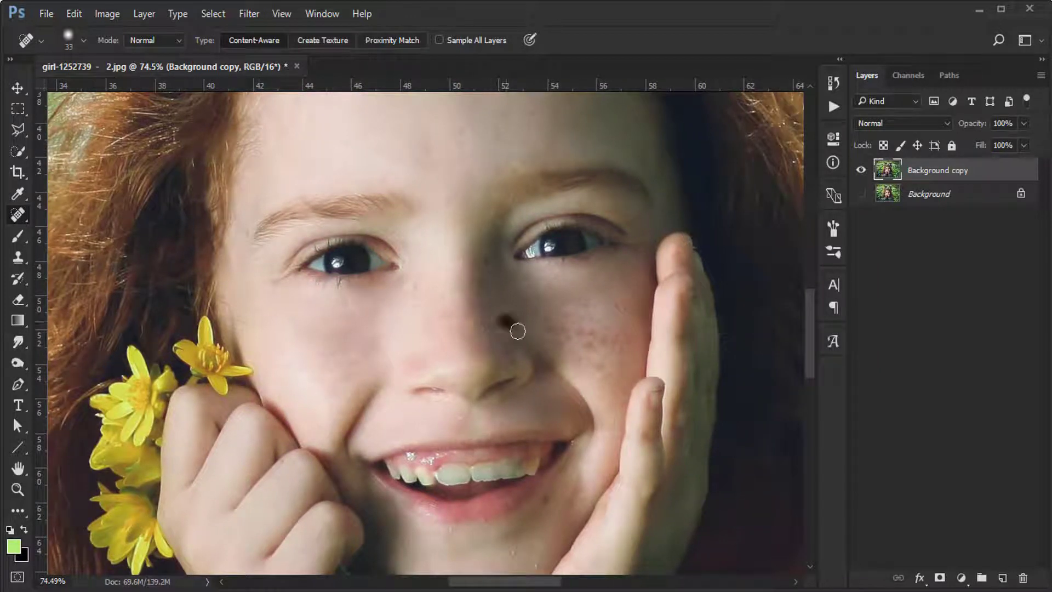
- With a smaller brush, heal the freckles and spots across the right cheek
key([)
click(560, 337)
drag(587, 336, 600, 309)
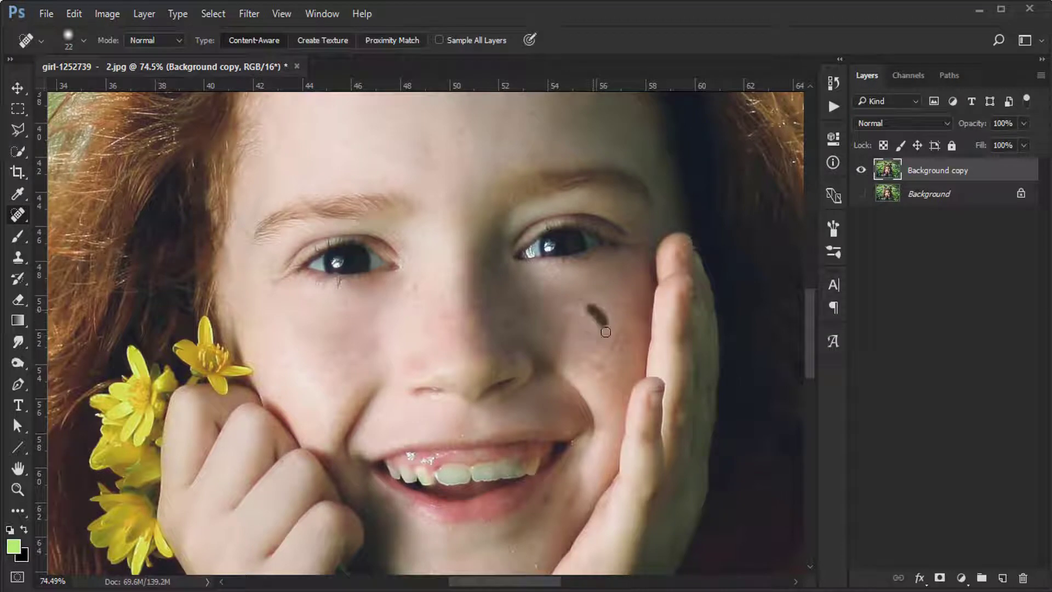
click(601, 364)
click(609, 406)
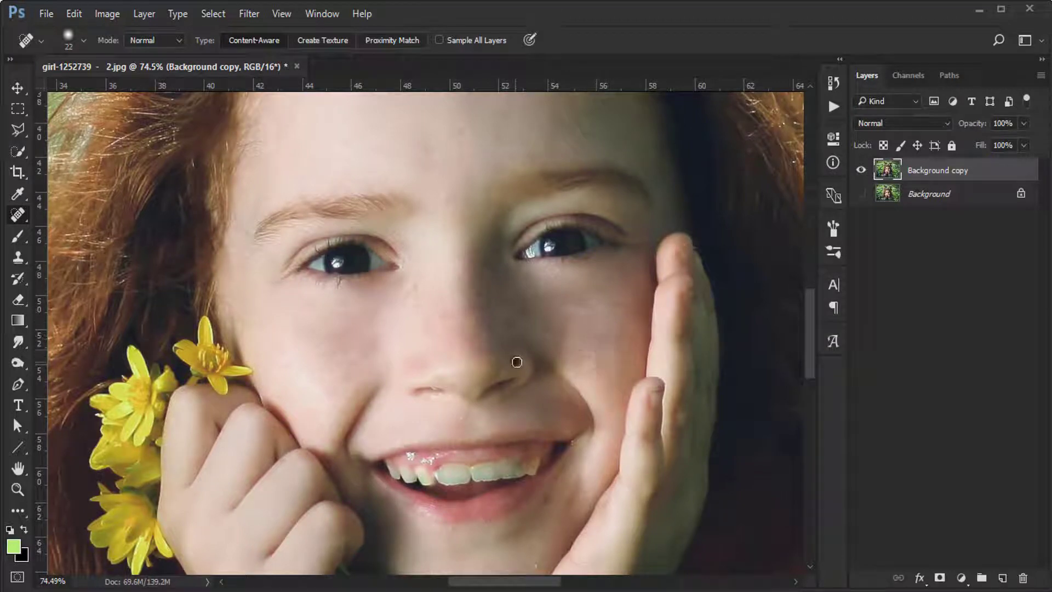
scroll(543, 317, down, 3)
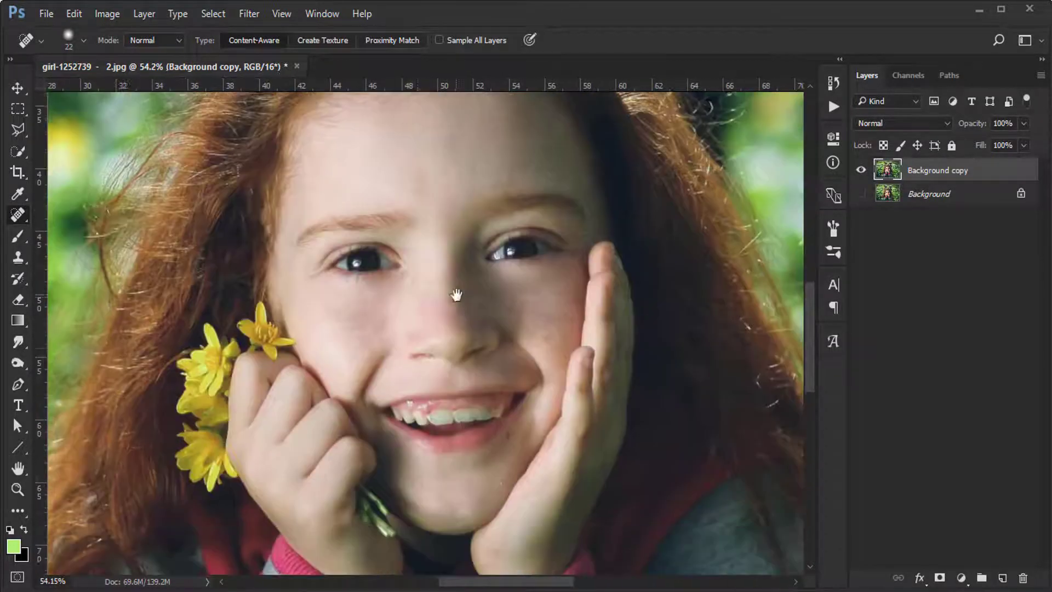
scroll(477, 444, up, 2)
click(525, 493)
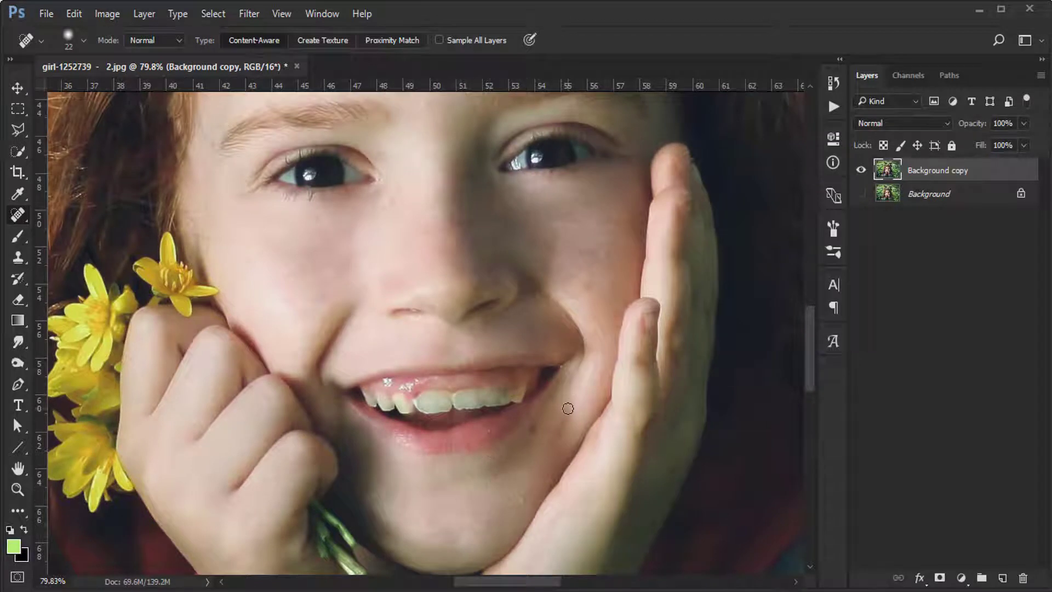
scroll(521, 460, down, 1)
click(334, 293)
click(567, 309)
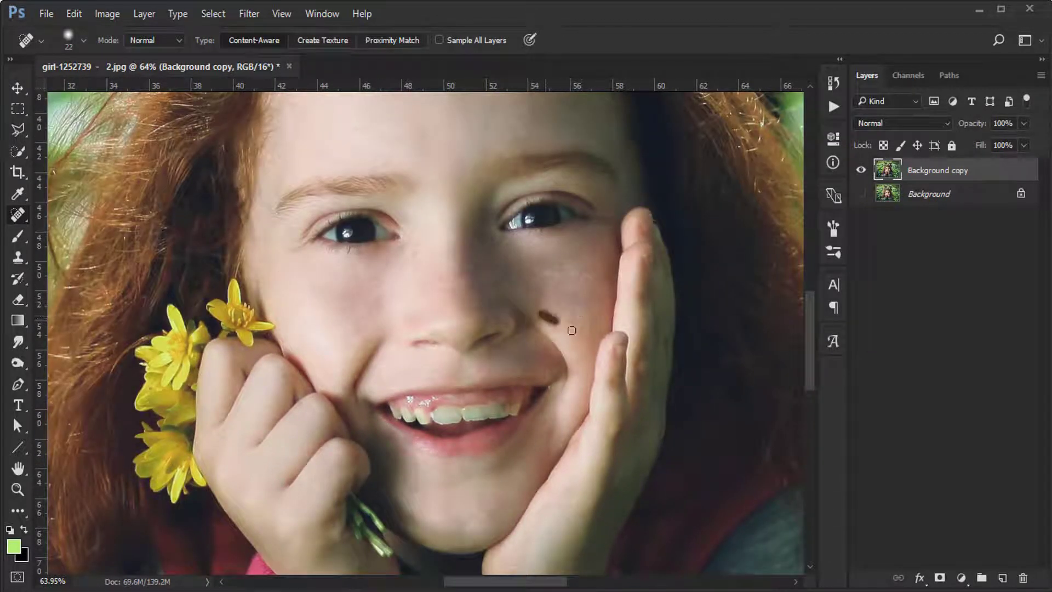
click(581, 287)
scroll(485, 353, down, 1)
scroll(506, 403, down, 1)
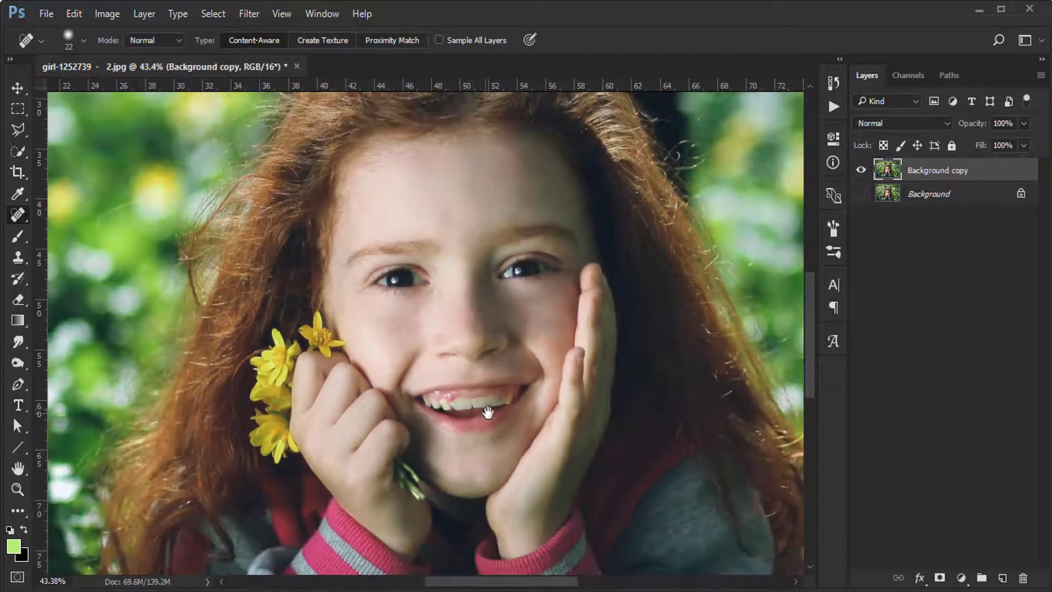
scroll(462, 433, down, 2)
scroll(505, 363, down, 1)
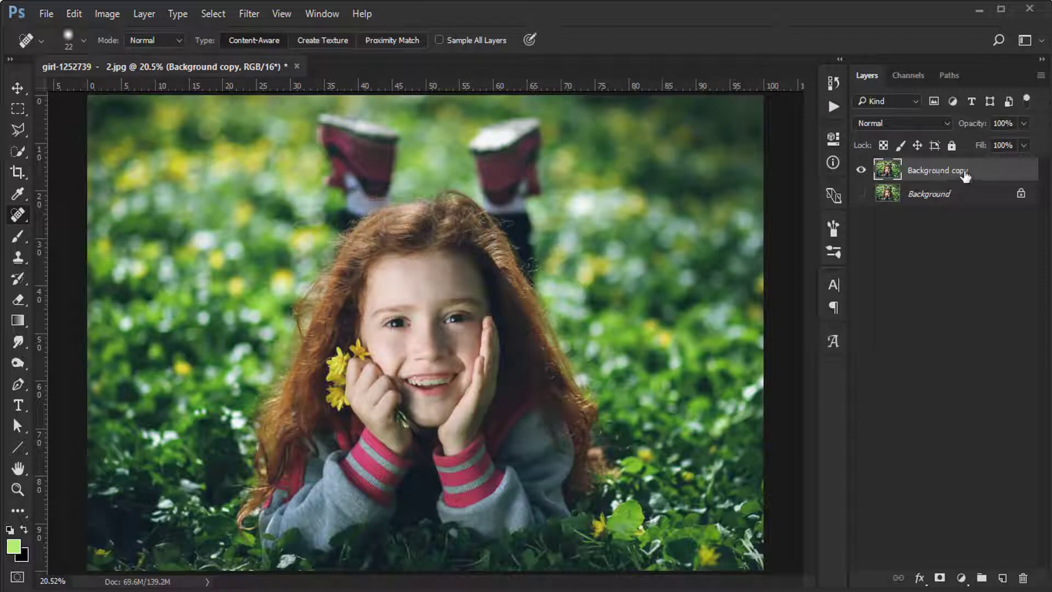
- Duplicate the retouched layer as Background copy 2 and smooth the forehead with the Mixer Brush
drag(966, 175, 1002, 578)
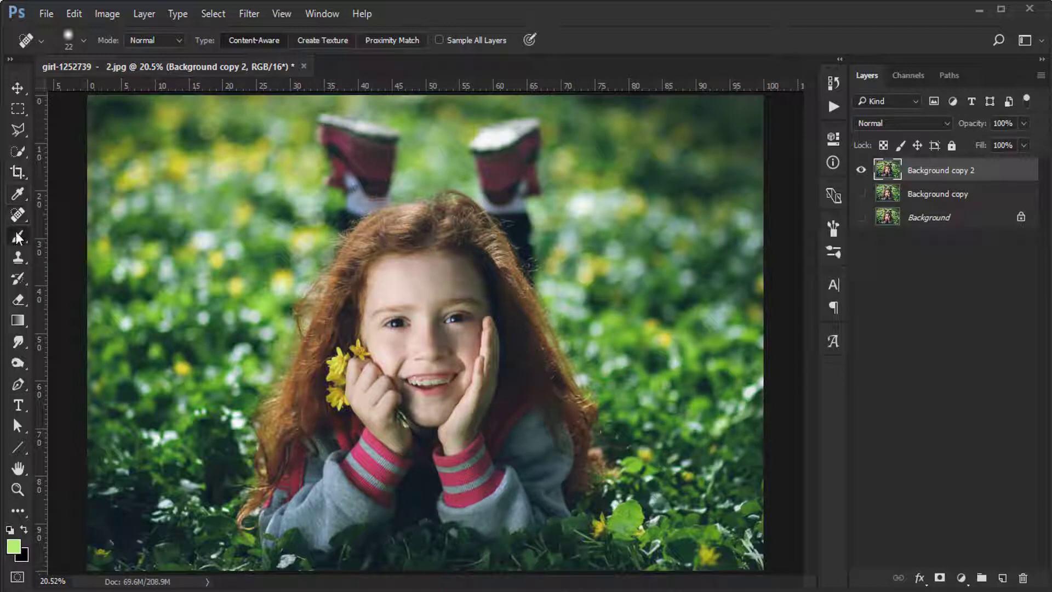
right_click(18, 237)
click(82, 285)
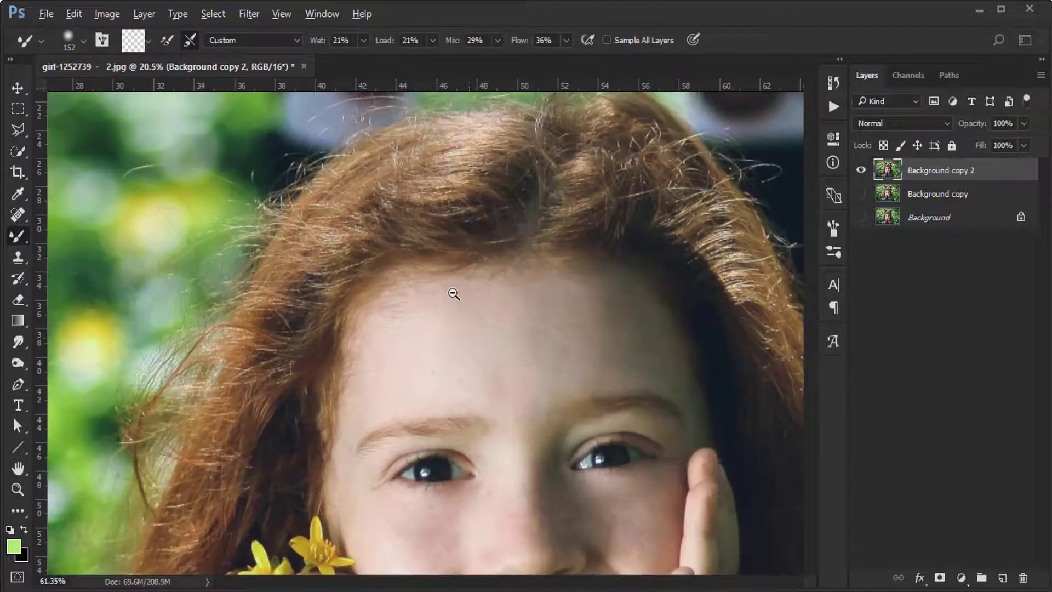
mouse_move(382, 252)
mouse_down()
mouse_move(440, 307)
mouse_move(398, 307)
mouse_move(430, 319)
mouse_move(453, 317)
mouse_move(437, 320)
mouse_move(477, 283)
mouse_up()
click(419, 303)
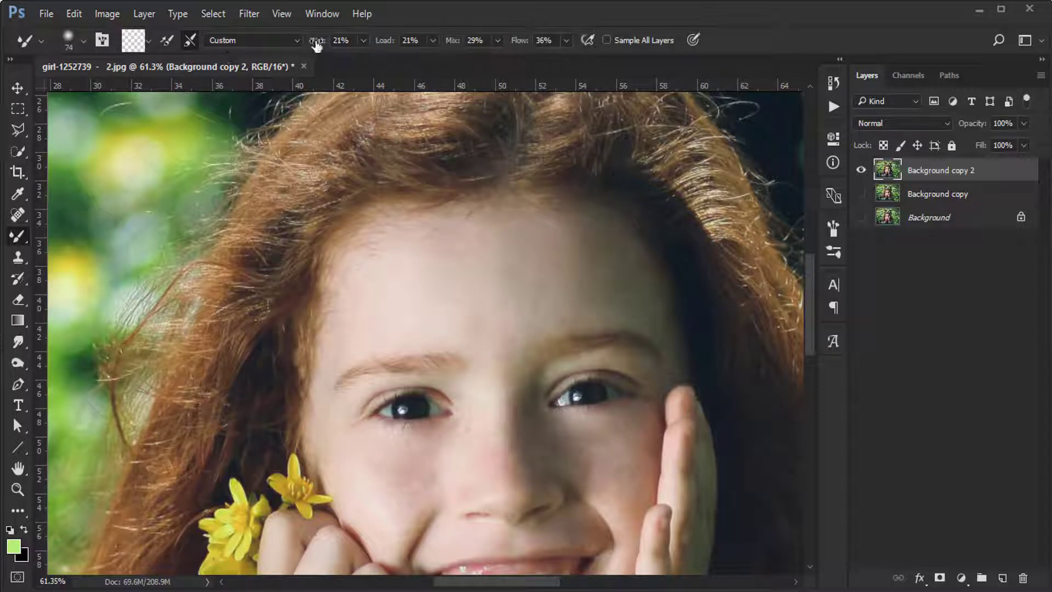
drag(441, 257, 452, 316)
- Smooth the skin over the nose bridge, up the cheek and across the chin near the hand
drag(523, 433, 509, 336)
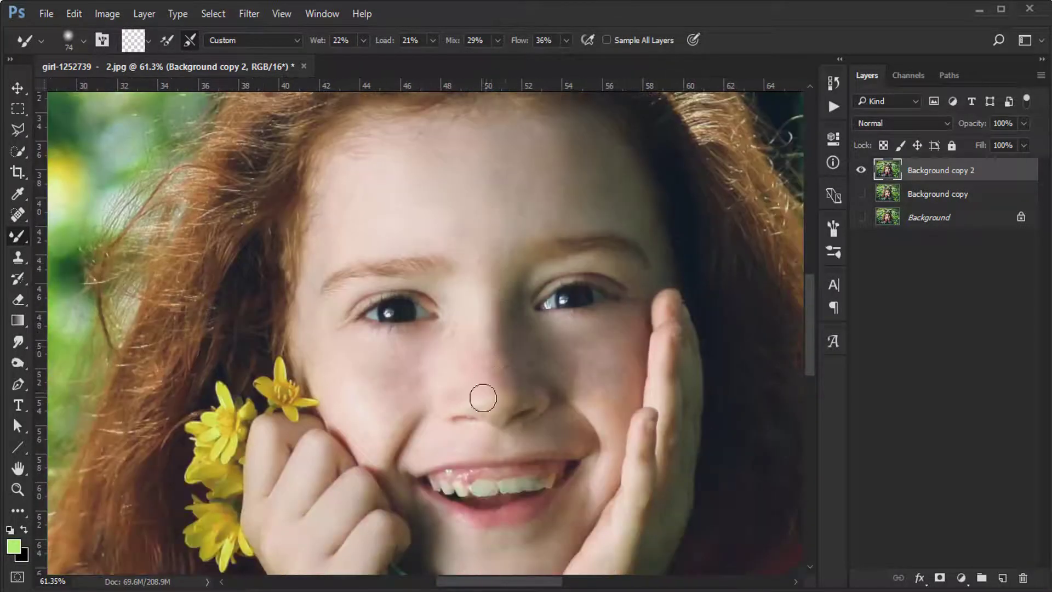
drag(485, 372, 472, 361)
drag(605, 401, 609, 349)
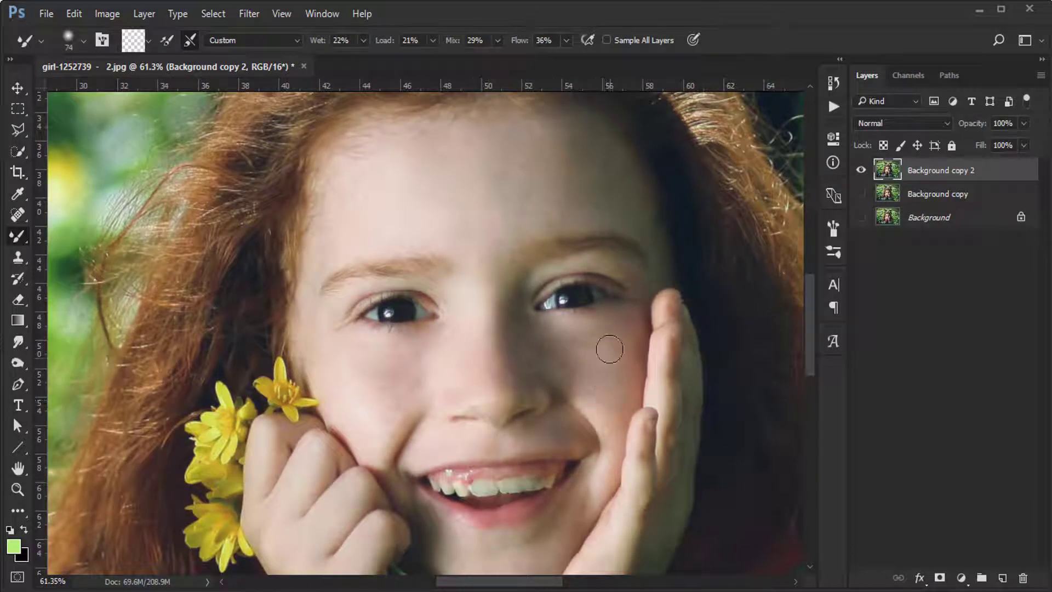
mouse_move(401, 371)
mouse_down()
mouse_move(405, 305)
mouse_move(387, 343)
mouse_move(355, 298)
mouse_move(410, 291)
mouse_move(426, 301)
mouse_up()
drag(395, 346, 400, 299)
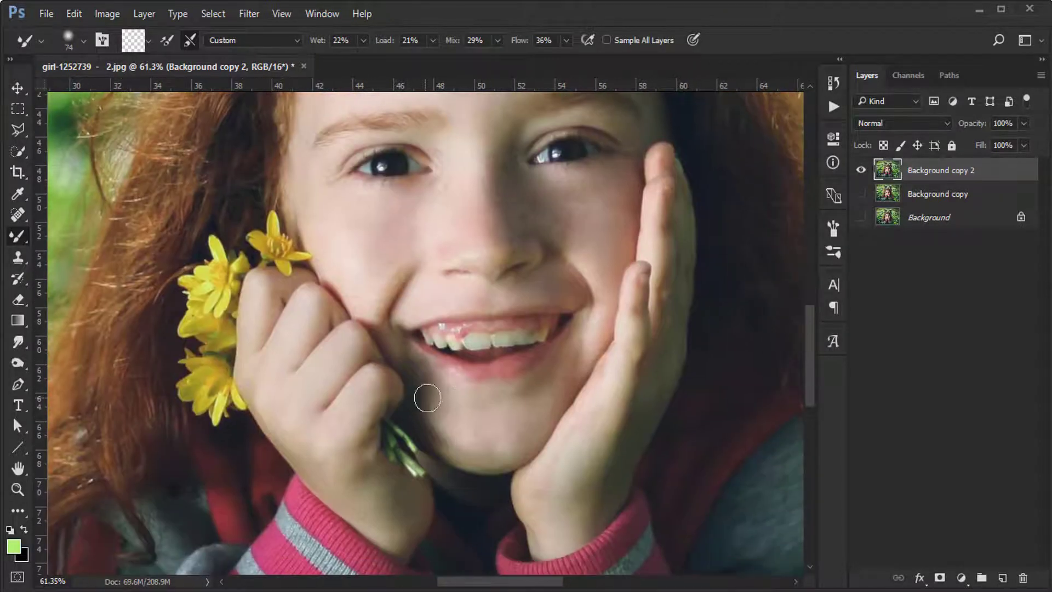
drag(428, 397, 530, 402)
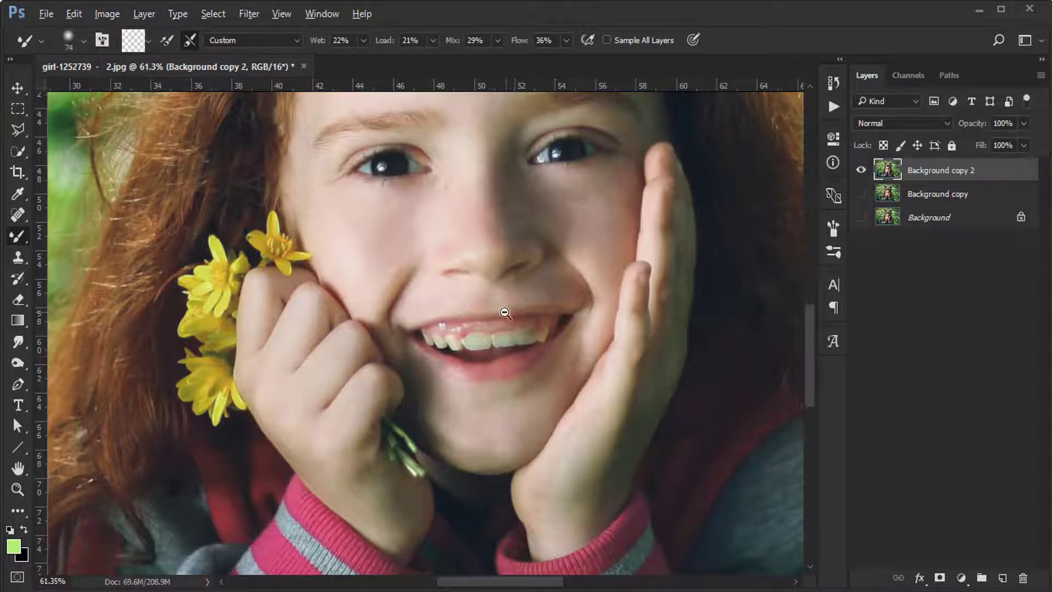
drag(504, 313, 481, 303)
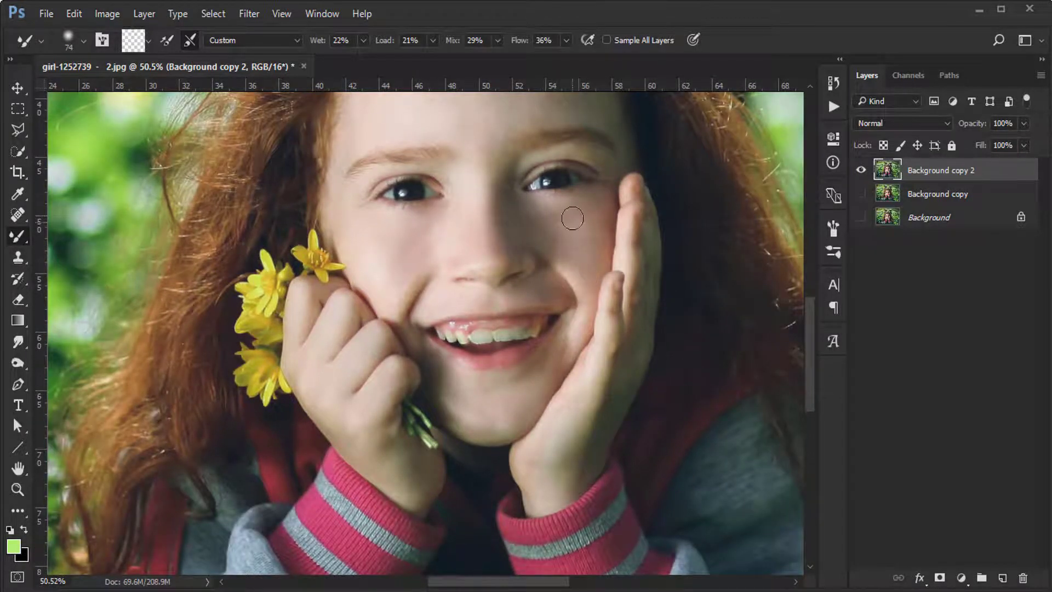
mouse_move(500, 291)
mouse_down()
mouse_move(471, 293)
mouse_move(512, 314)
mouse_up()
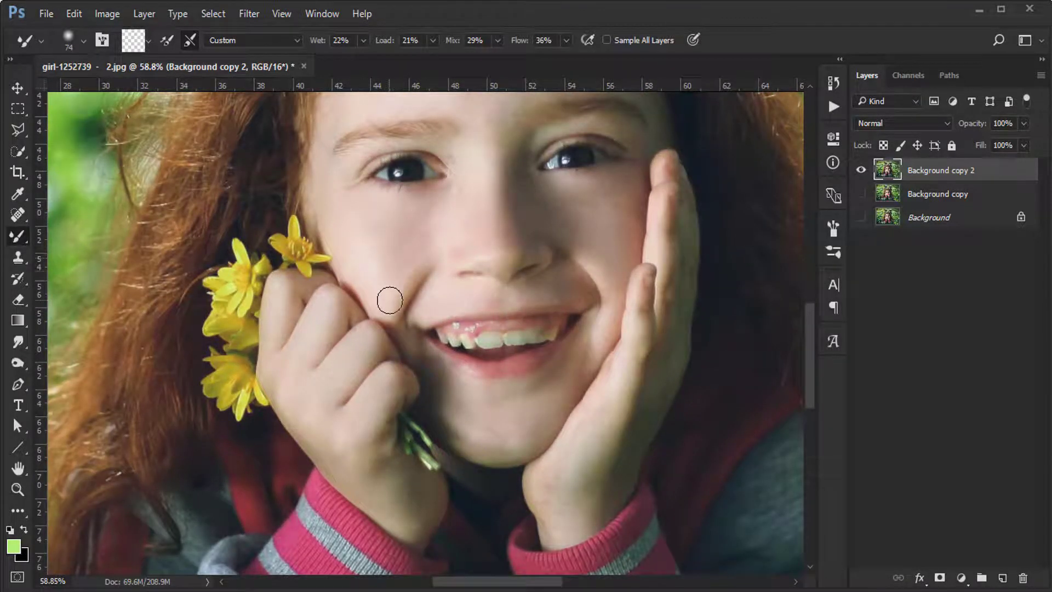
drag(464, 289, 481, 191)
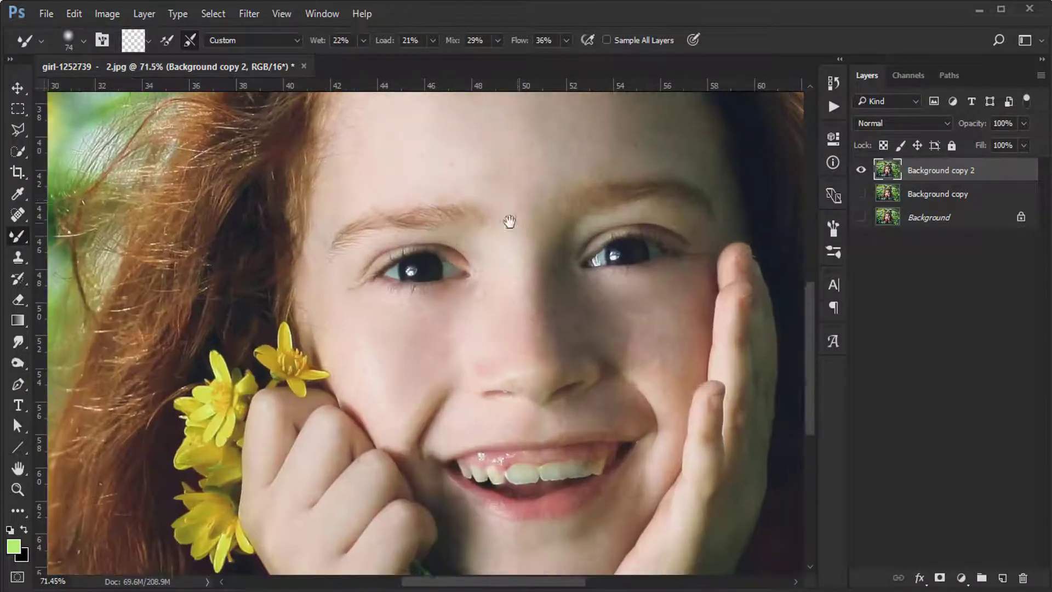
drag(492, 291, 484, 400)
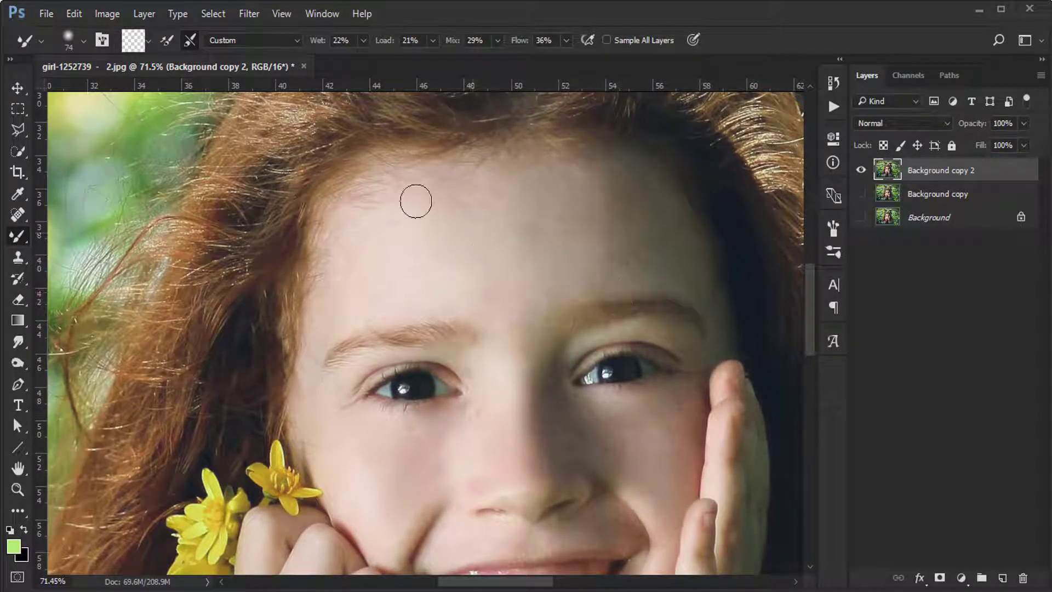
- Set Wet to 20% and smooth the skin between the left hand and cheek, then fit the image
text(20)
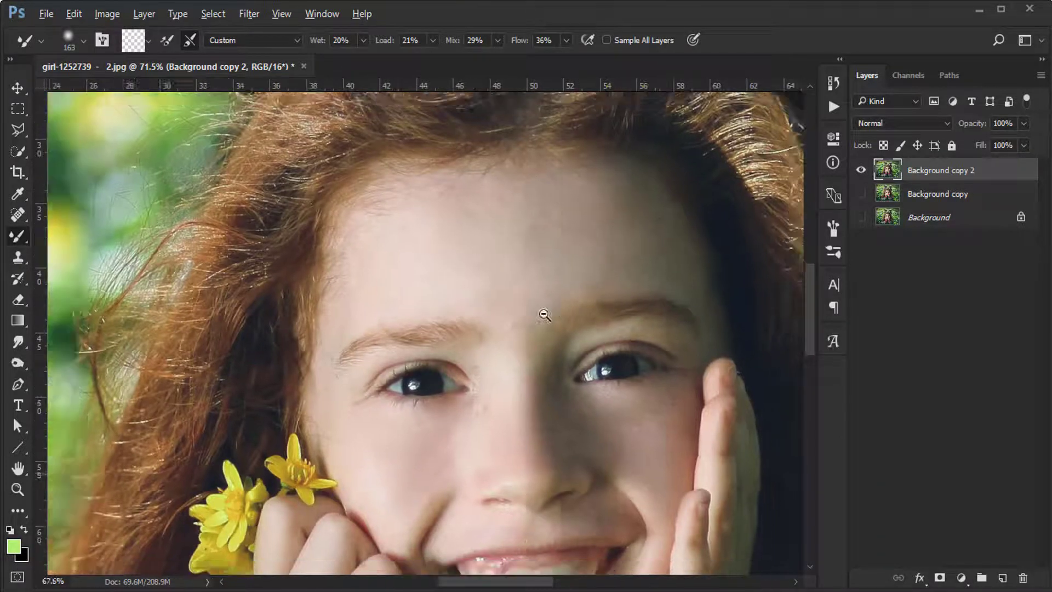
scroll(545, 312, down, 5)
drag(599, 404, 561, 347)
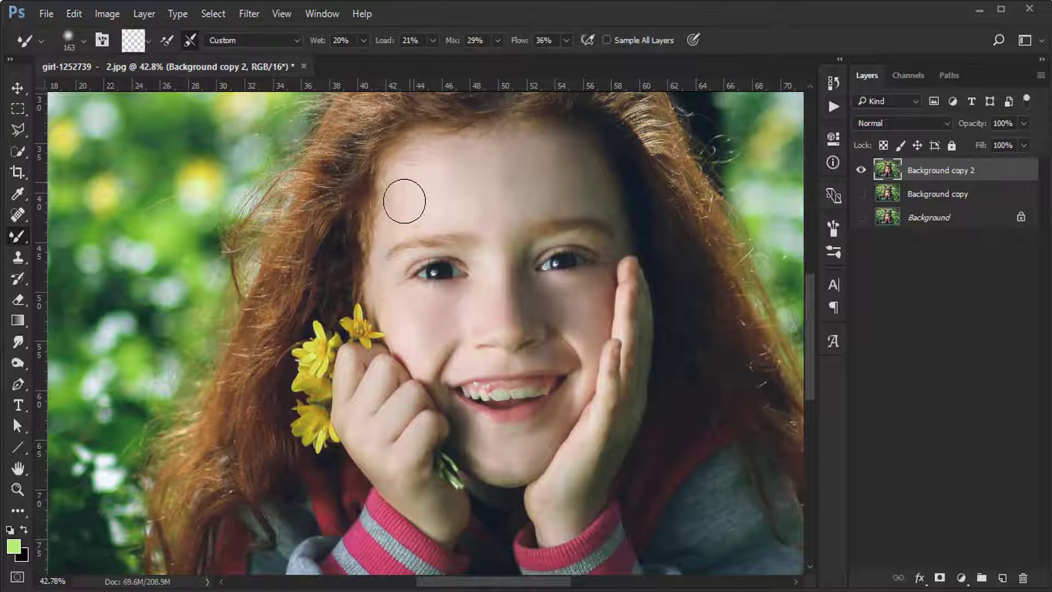
drag(532, 347, 505, 265)
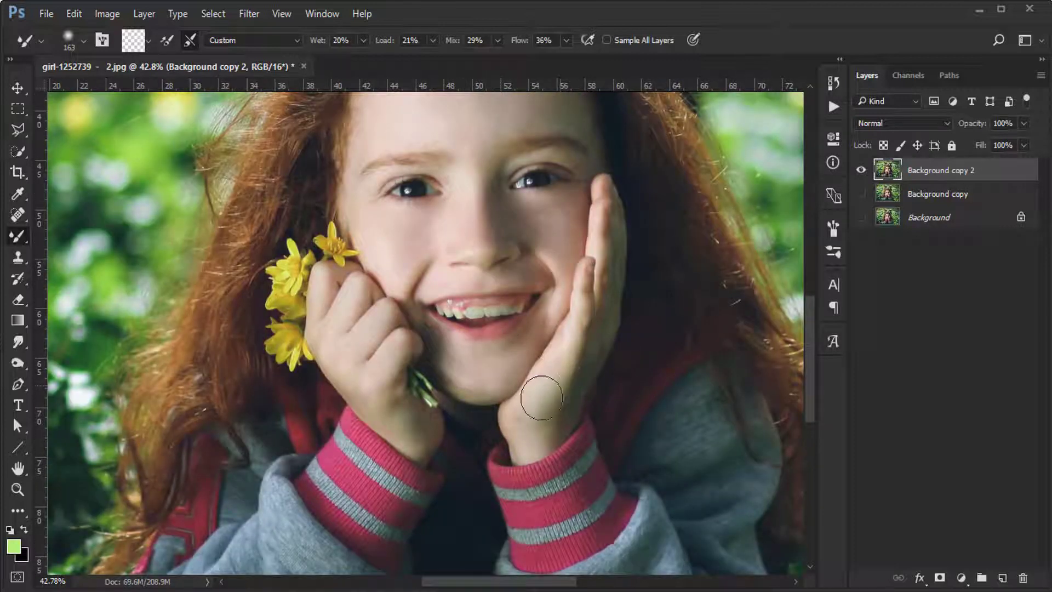
drag(376, 353, 407, 423)
scroll(515, 329, down, 1)
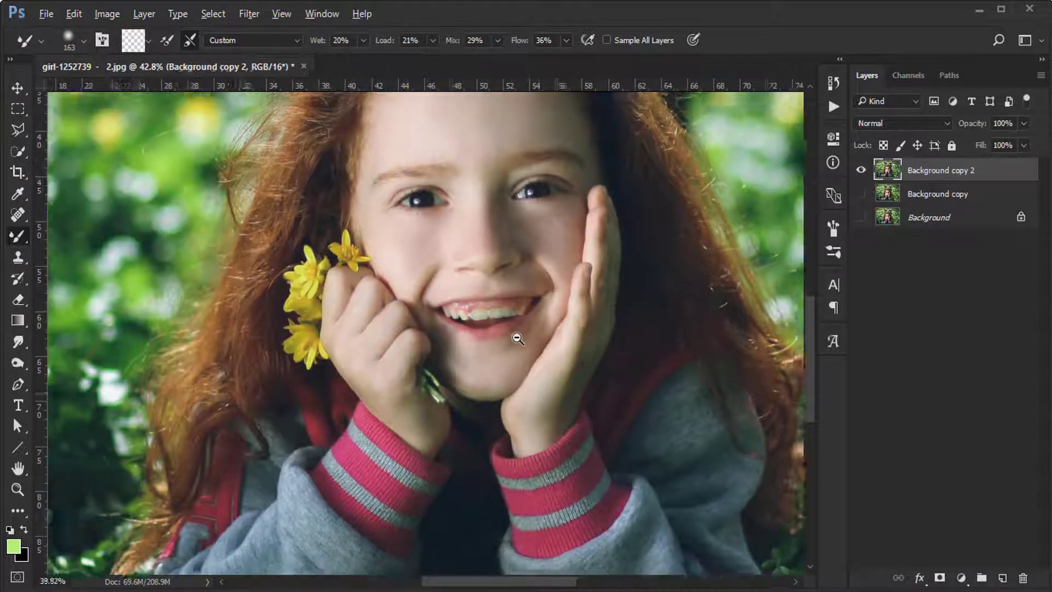
drag(362, 169, 359, 235)
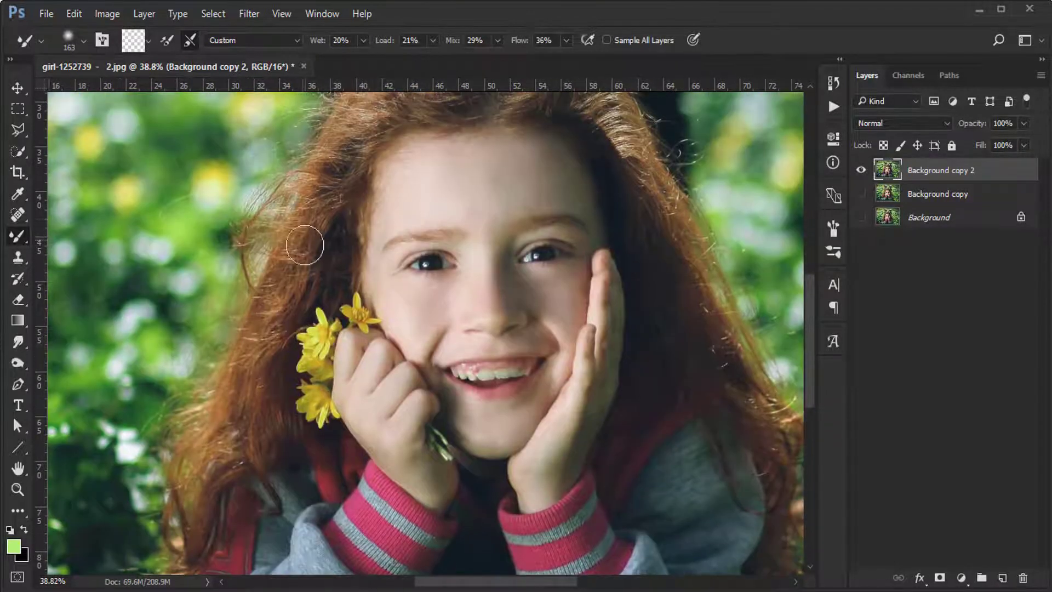
drag(430, 195, 421, 222)
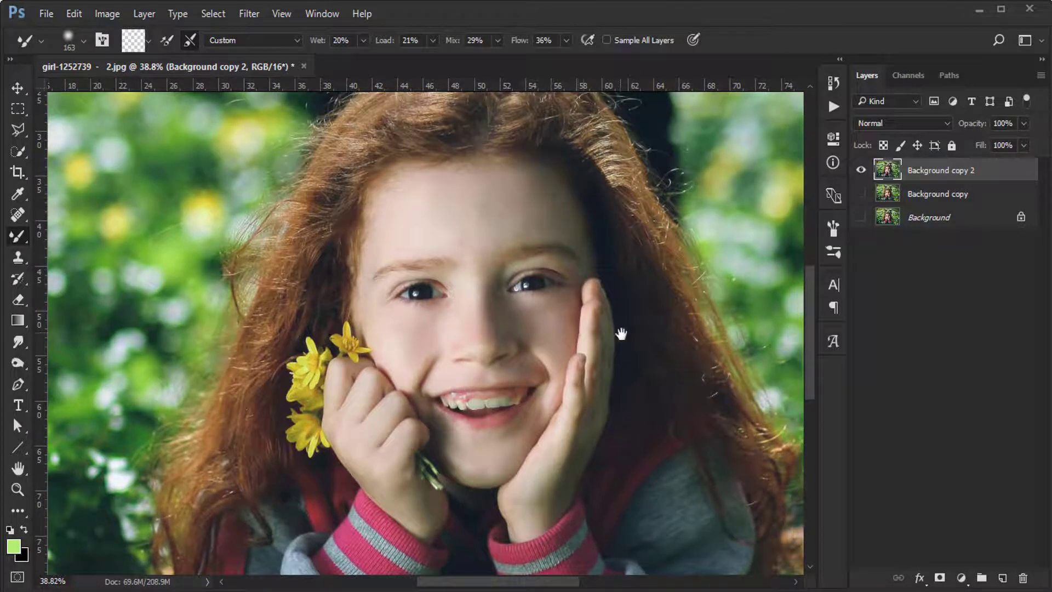
key(ctrl+0)
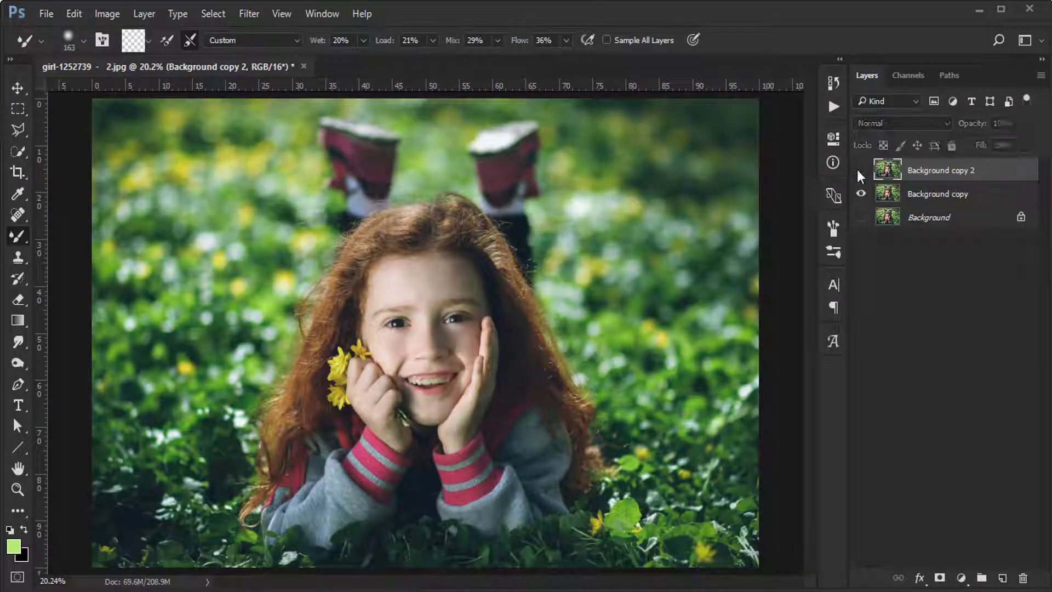
- Show Background copy 2 and add a new empty layer clipped to it
click(861, 170)
scroll(473, 393, up, 2)
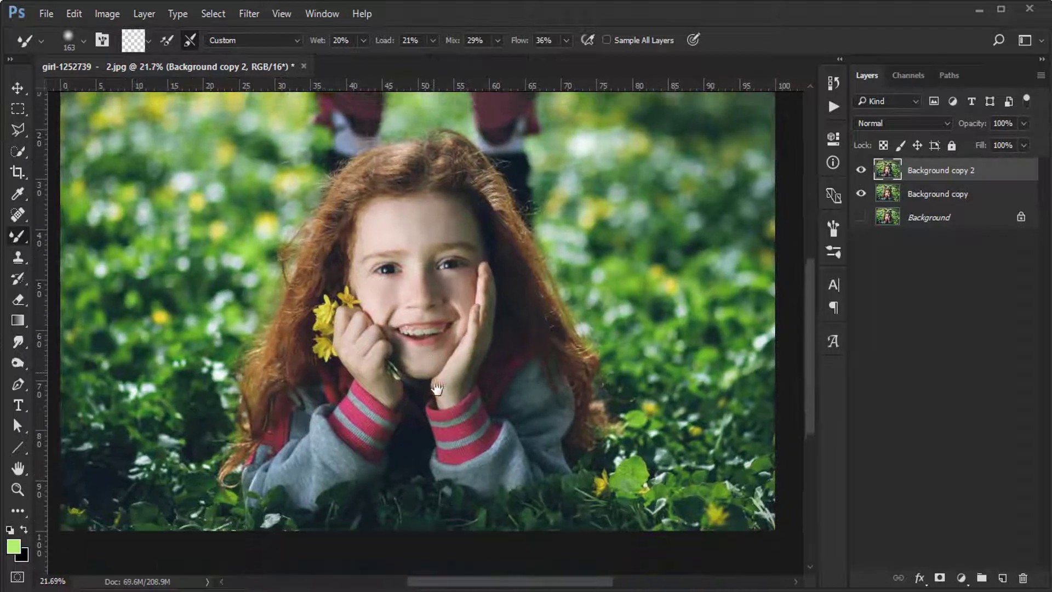
scroll(603, 318, down, 1)
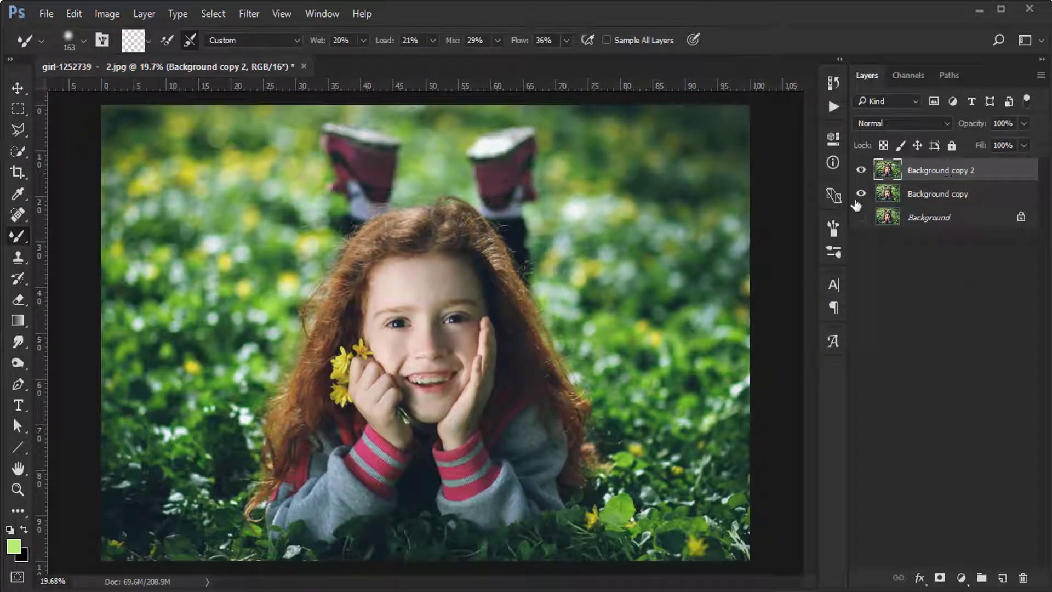
click(1008, 578)
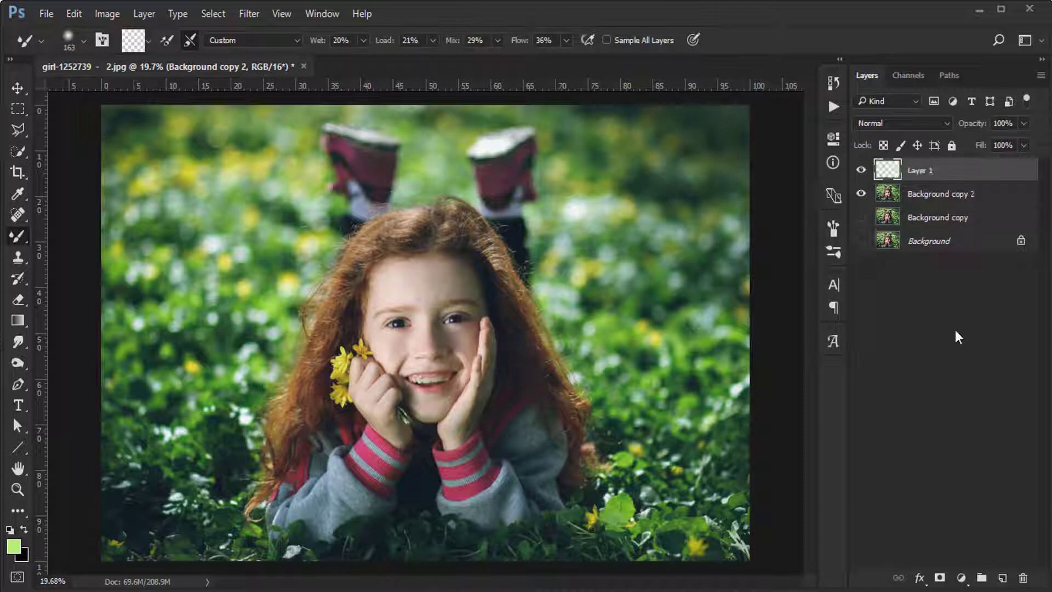
alt+click(952, 174)
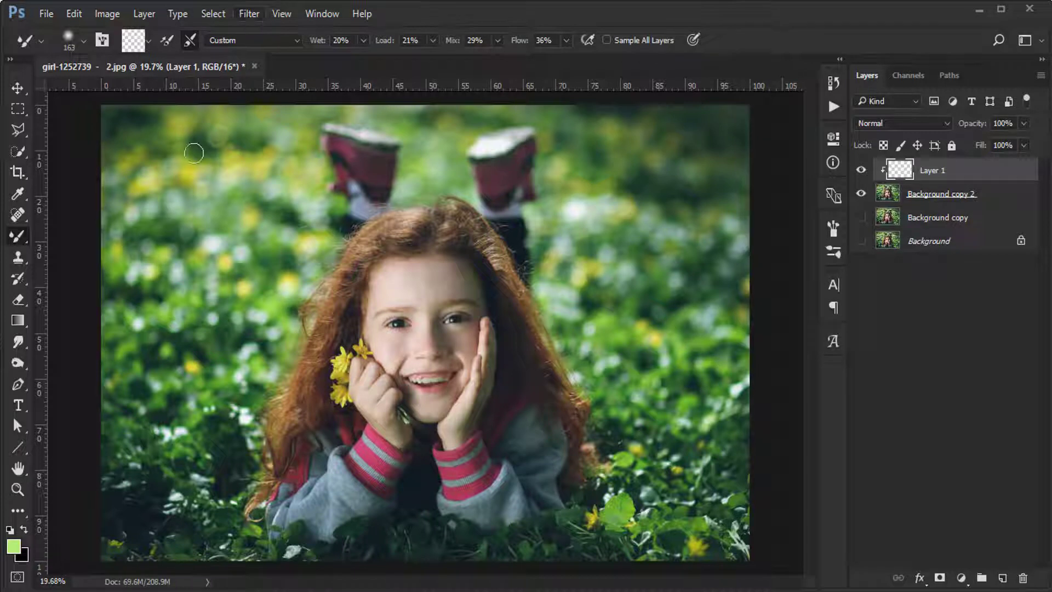
- Fill the clipped layer with 50% Gray and set its blend mode to Soft Light
click(85, 14)
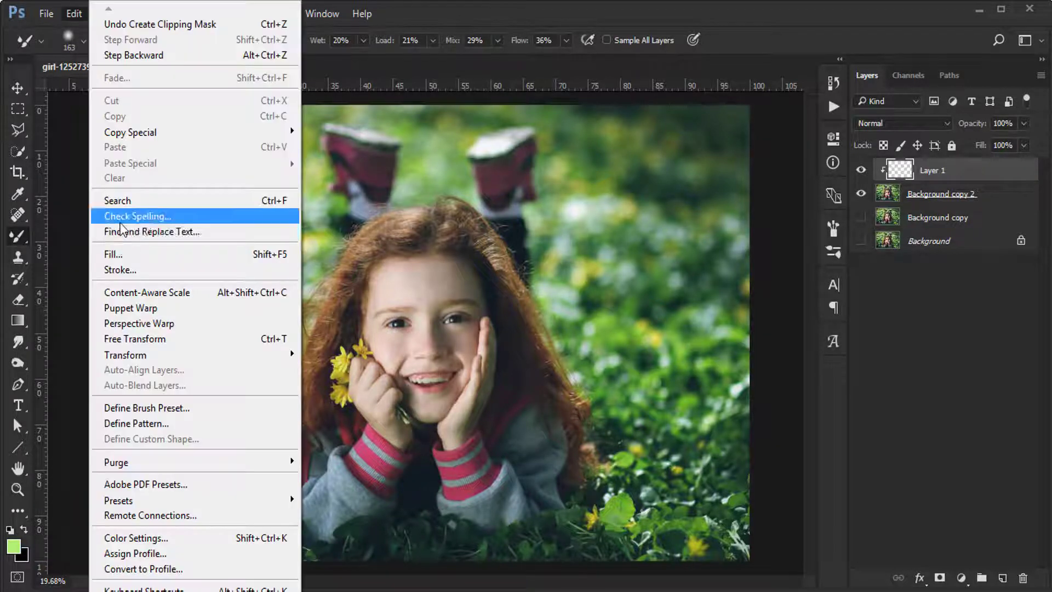
click(132, 255)
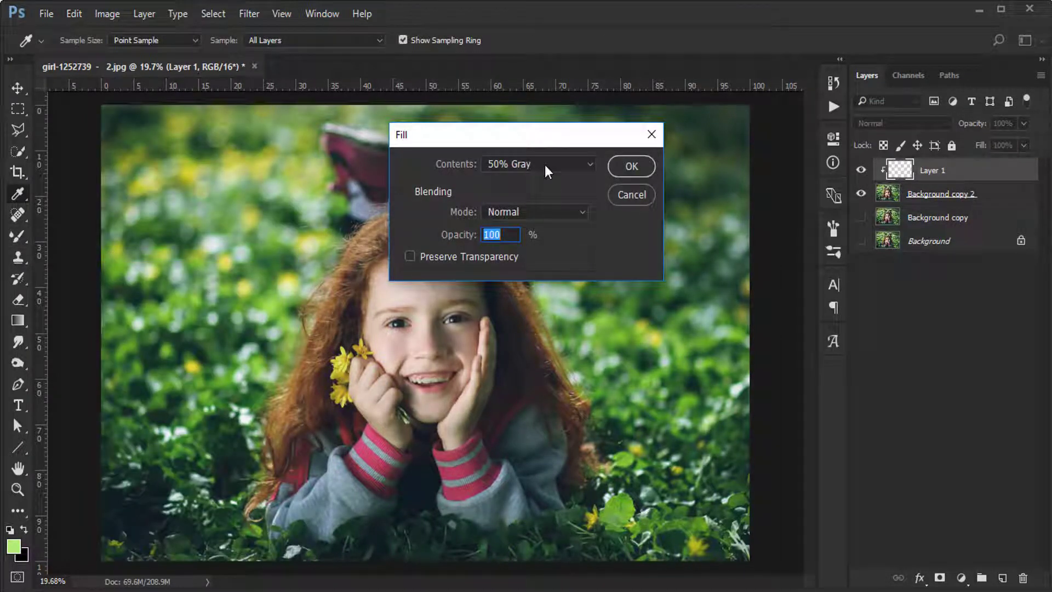
click(545, 164)
click(545, 165)
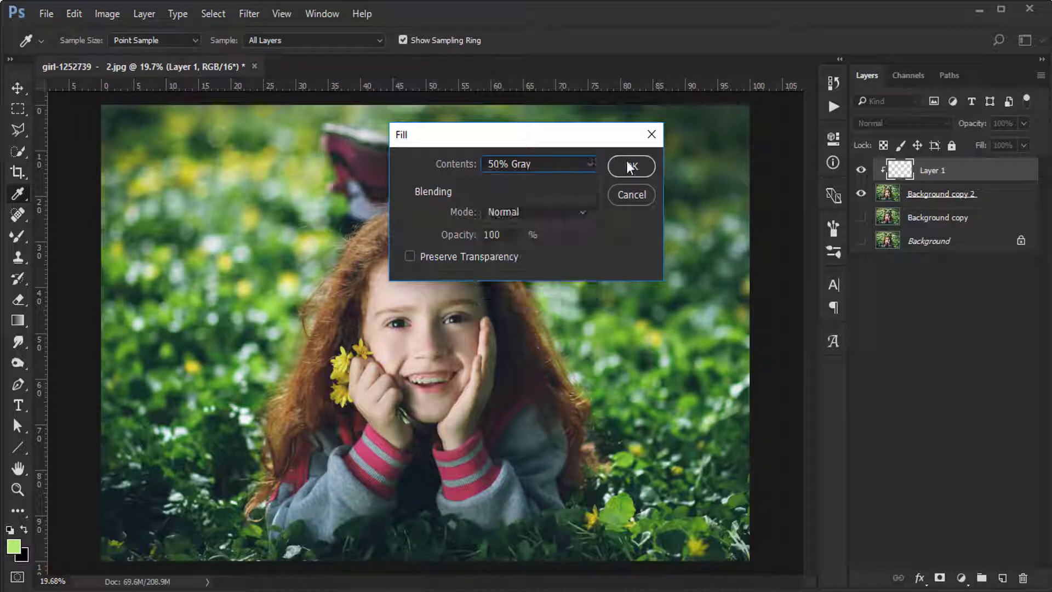
click(630, 167)
click(941, 127)
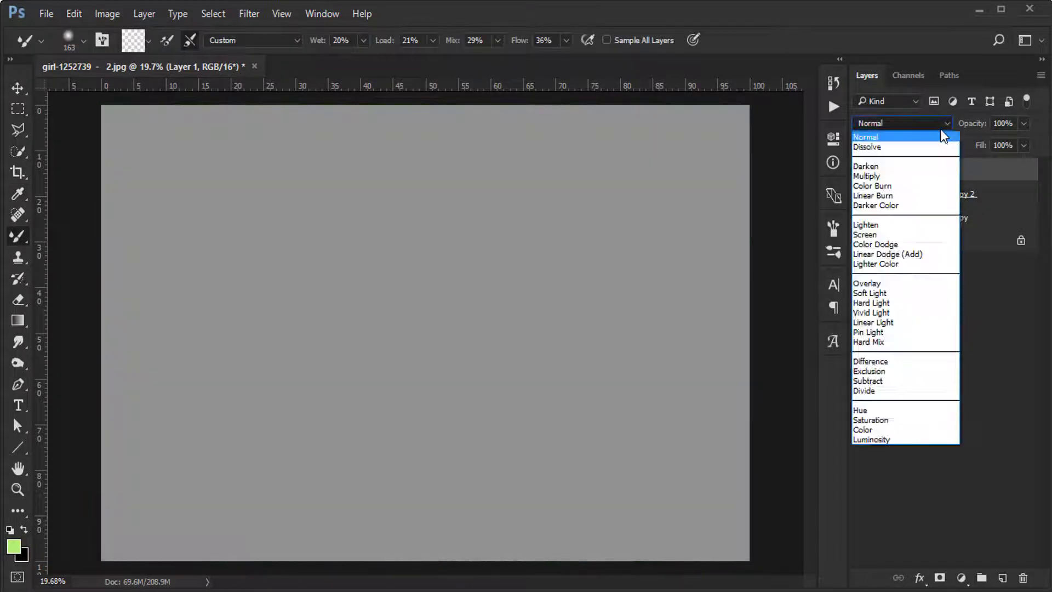
click(892, 292)
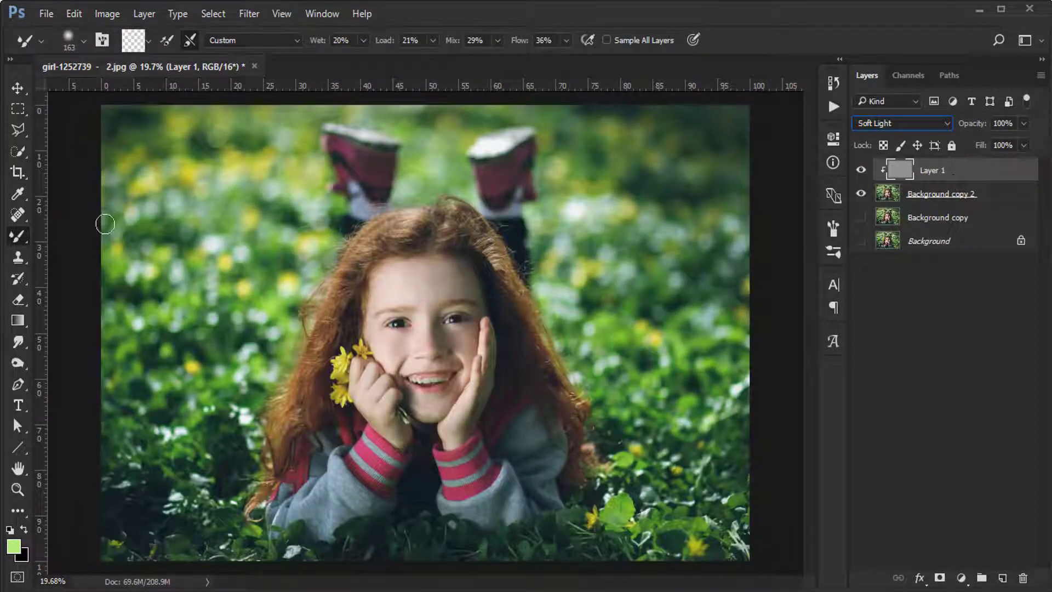
- Set up the toning tool with a smaller brush and lower exposure, zoomed on the face
right_click(19, 236)
click(67, 235)
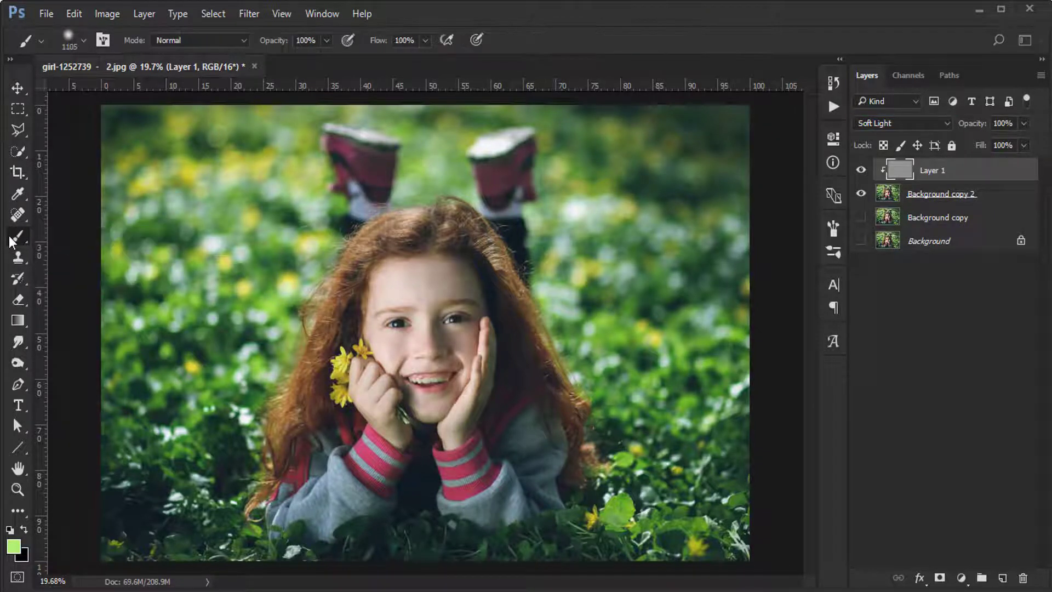
click(21, 362)
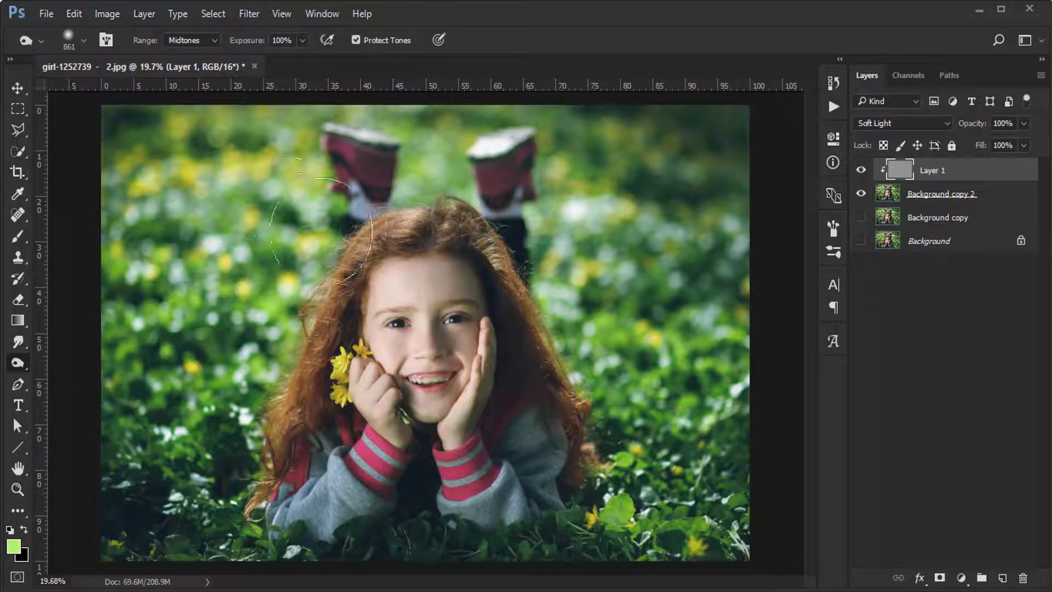
drag(336, 225, 300, 233)
scroll(422, 384, up, 2)
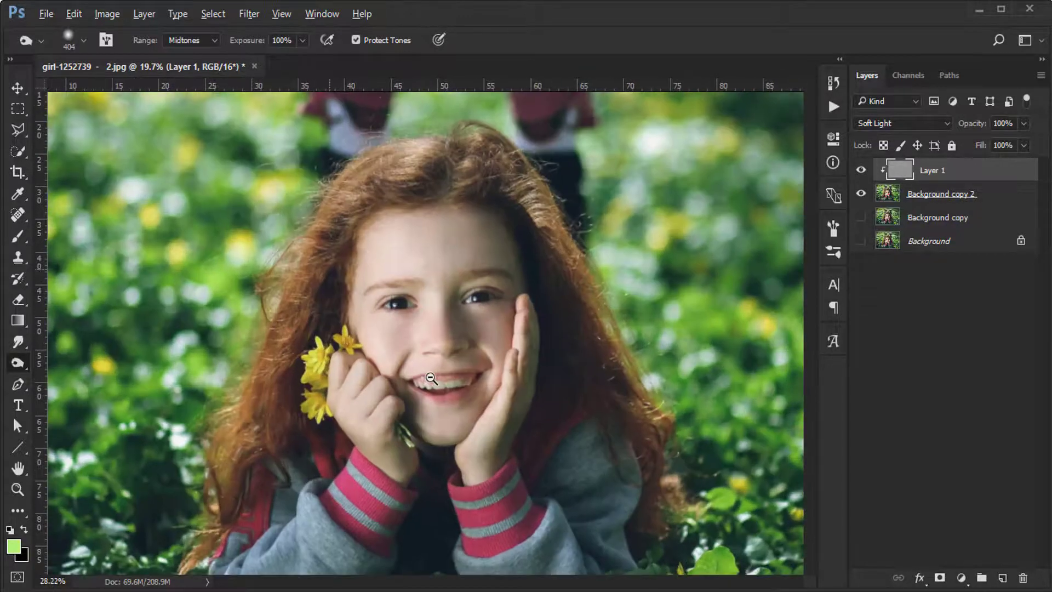
scroll(422, 383, up, 2)
drag(391, 442, 391, 278)
drag(251, 41, 184, 55)
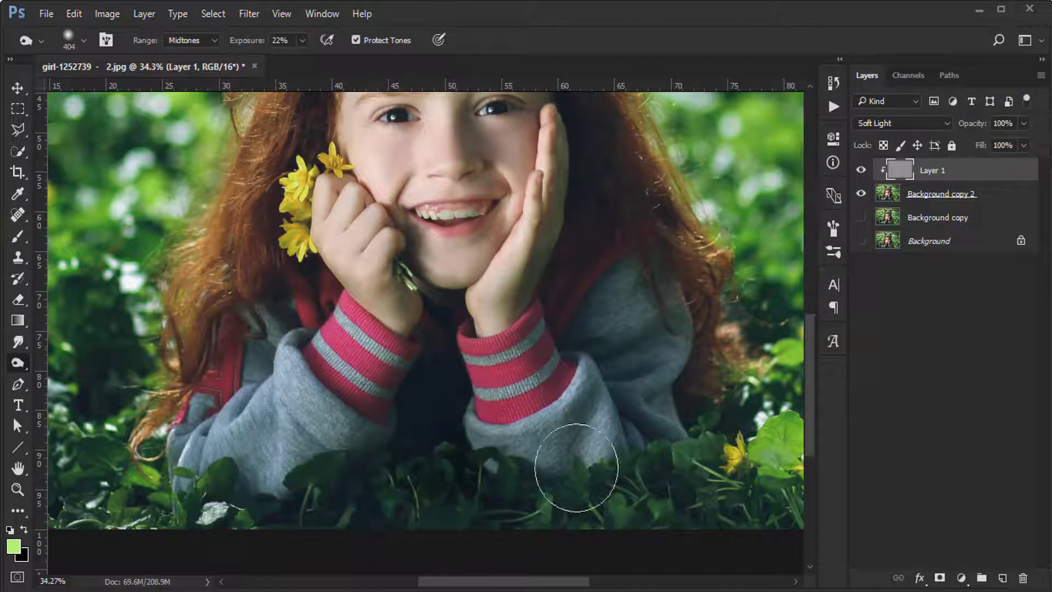
- Move the view around the face and hair, then fit the whole photo to the window
drag(598, 331, 614, 419)
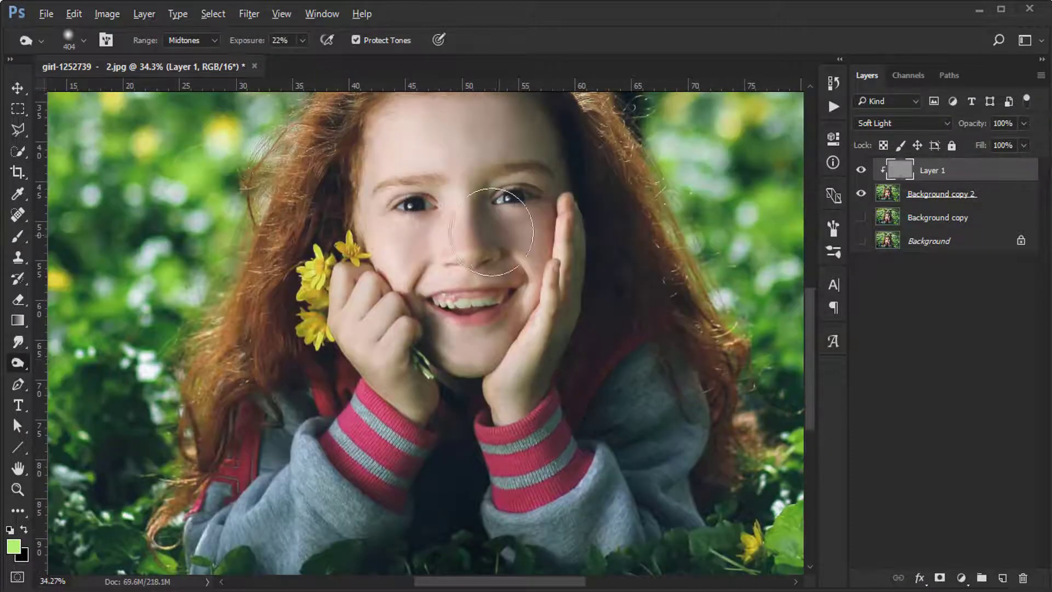
drag(491, 231, 471, 230)
scroll(490, 208, up, 5)
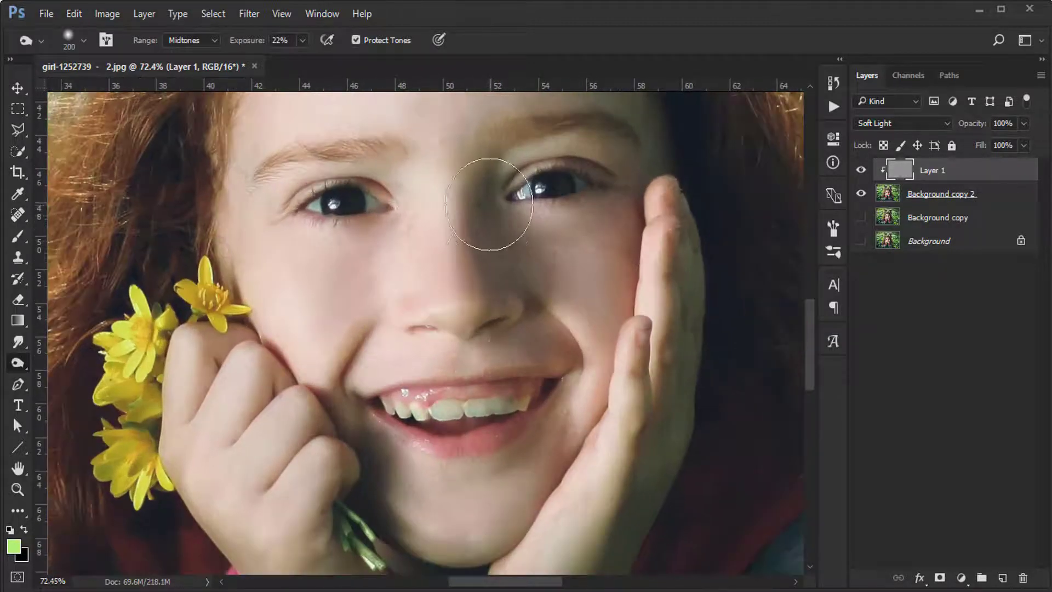
drag(455, 221, 511, 268)
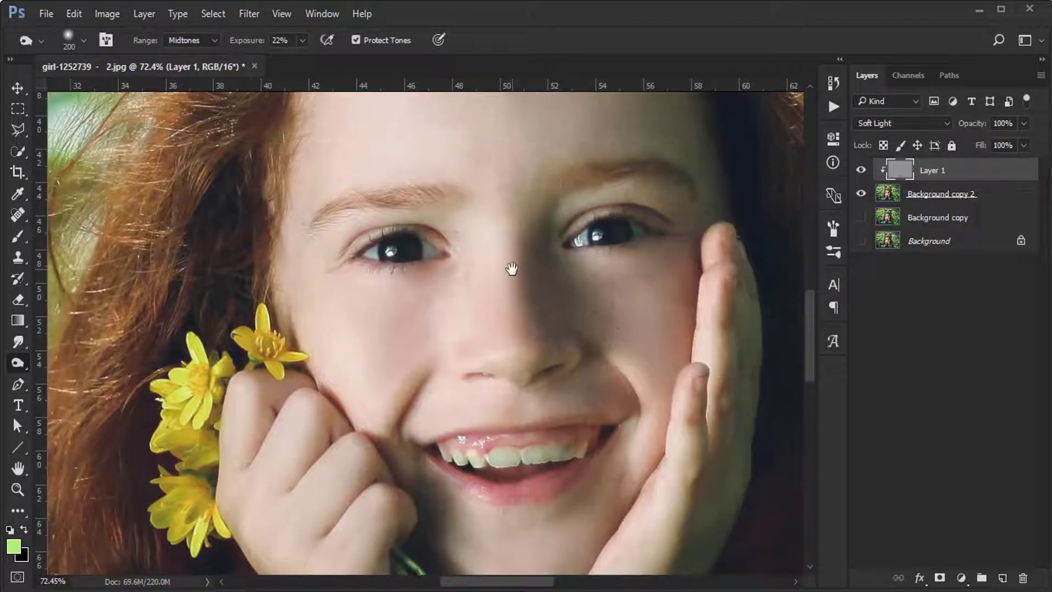
drag(336, 272, 417, 290)
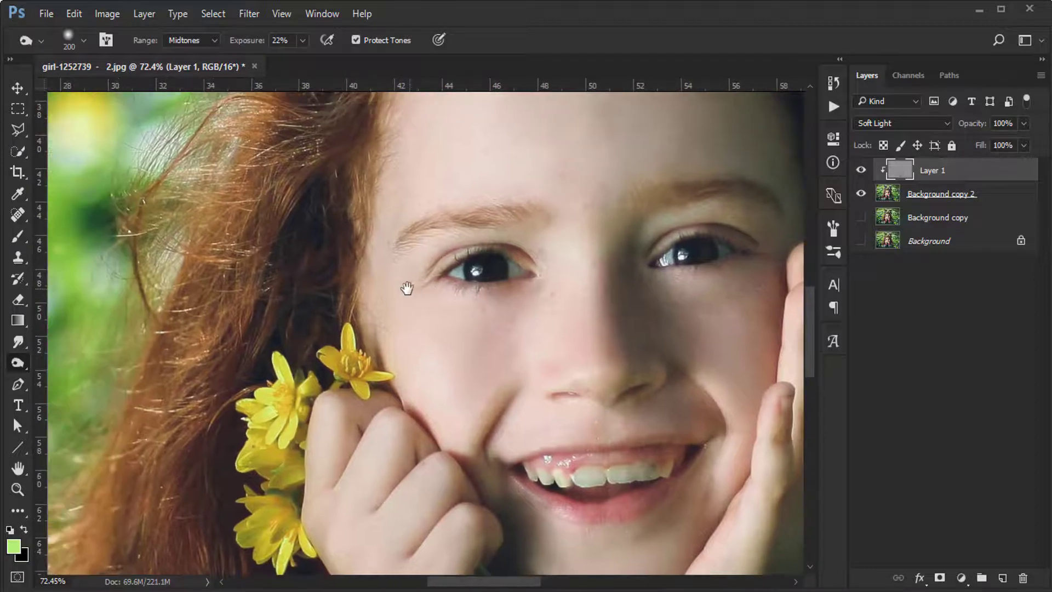
key(ctrl+0)
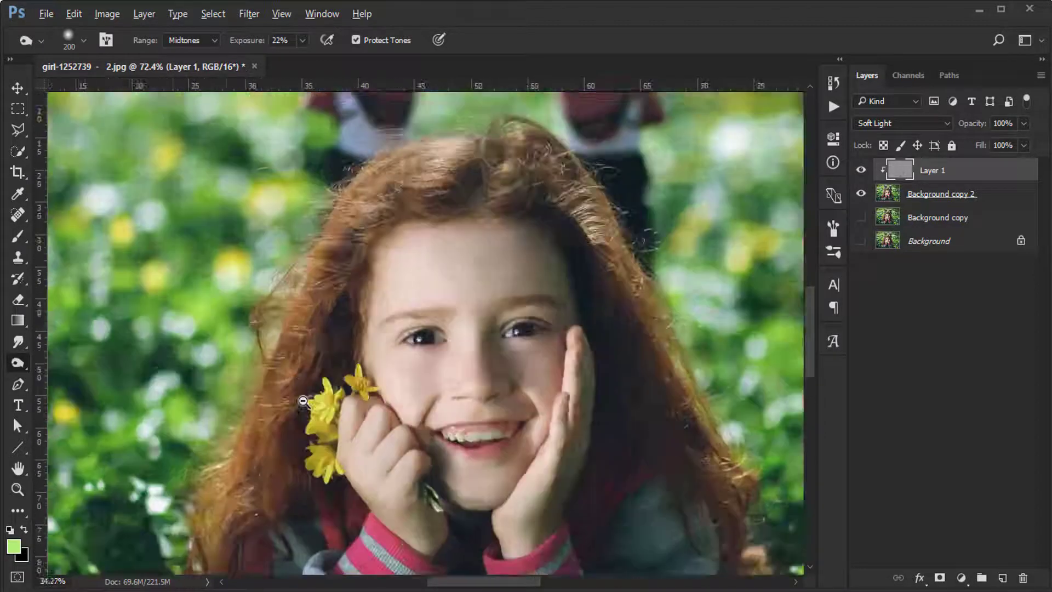
- Burn the crown and right side of the hair and both sleeves on Layer 1
drag(465, 242, 563, 337)
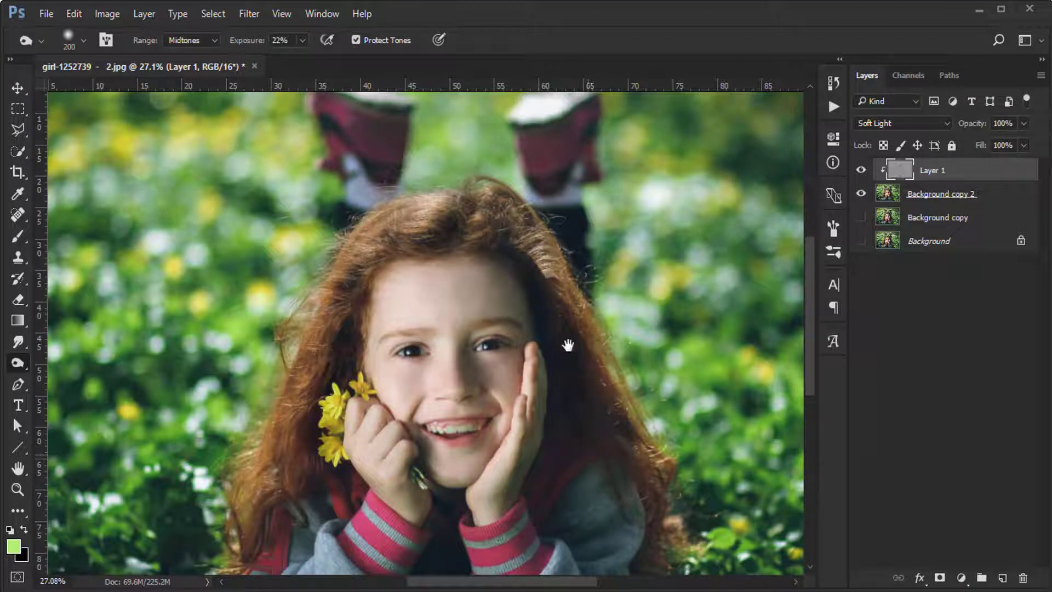
scroll(568, 348, down, 3)
mouse_move(536, 406)
mouse_down()
mouse_move(496, 285)
mouse_move(469, 378)
mouse_move(327, 295)
mouse_up()
drag(342, 355, 268, 371)
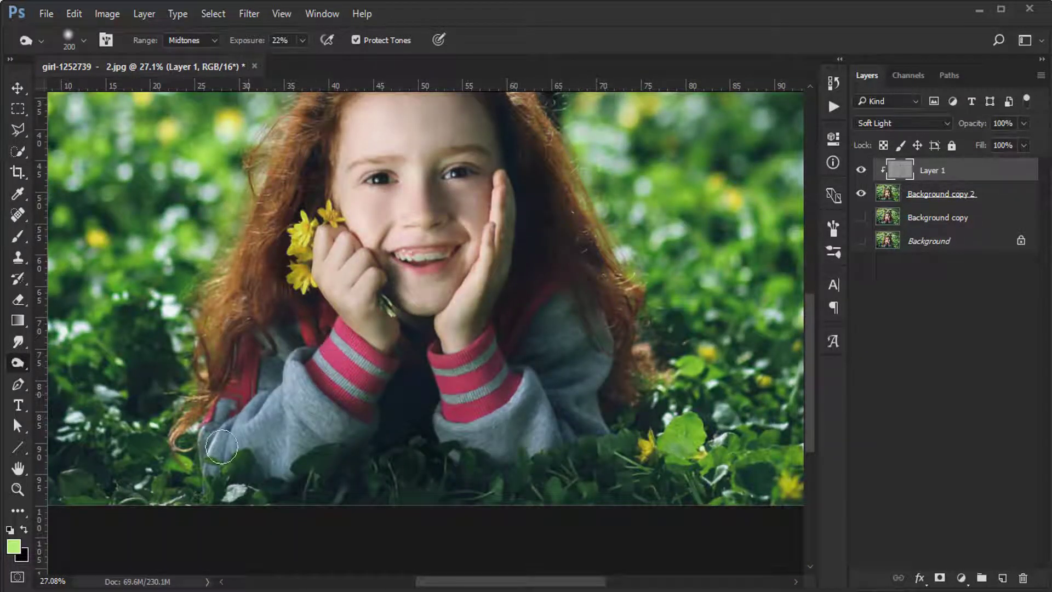
scroll(425, 298, down, 2)
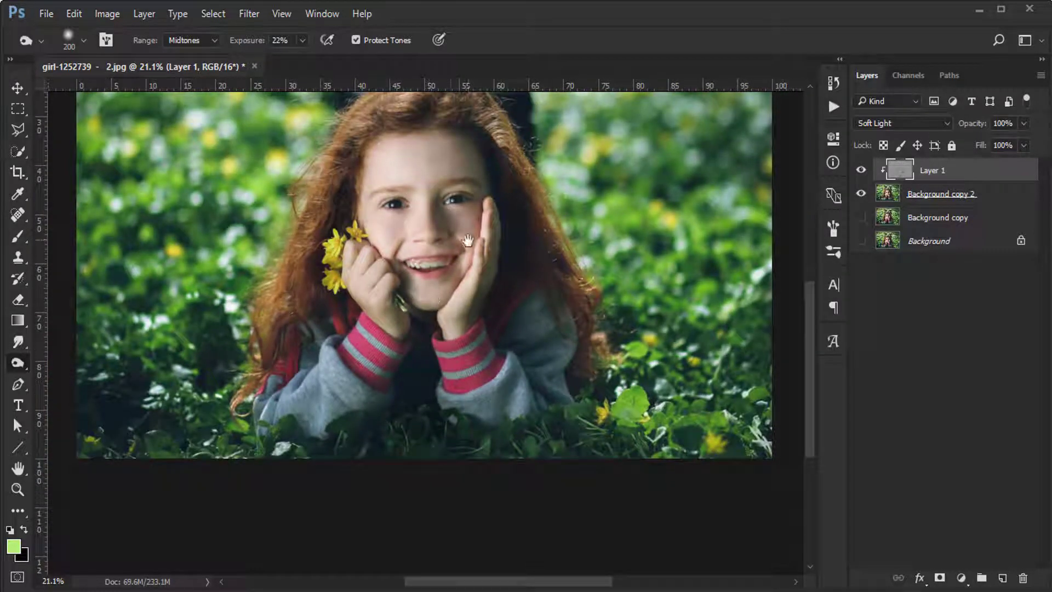
scroll(425, 333, down, 1)
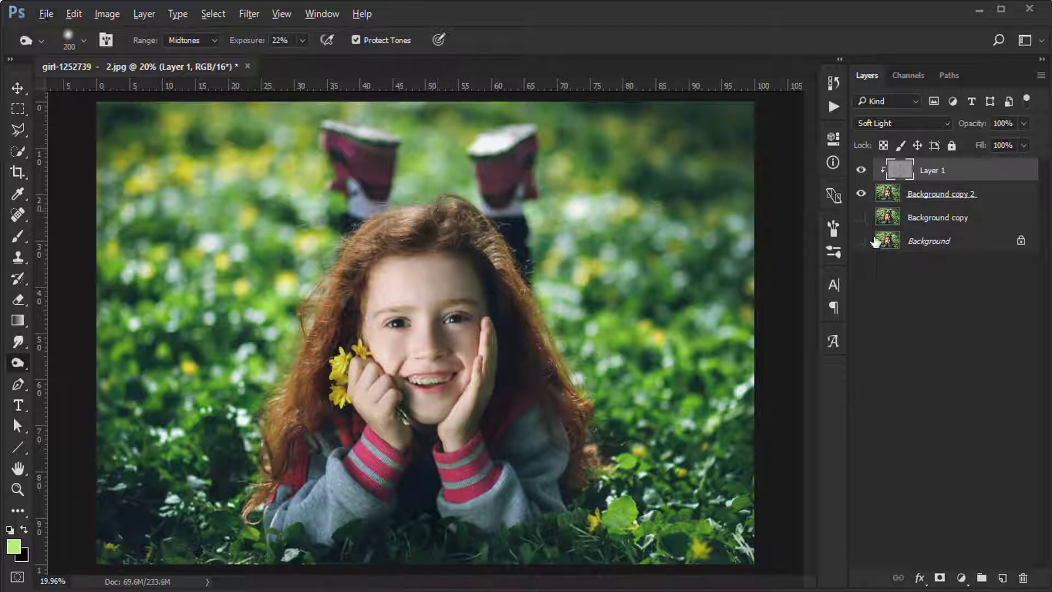
right_click(30, 365)
- Switch to the Dodge tool and enlarge its brush to about 186 over the face
click(65, 360)
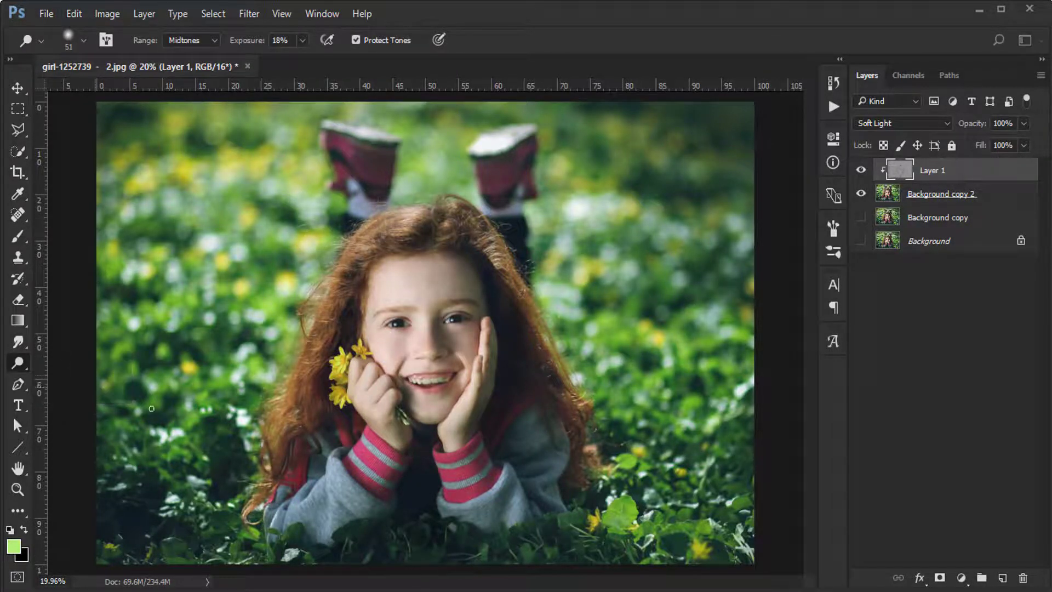
drag(382, 293, 434, 324)
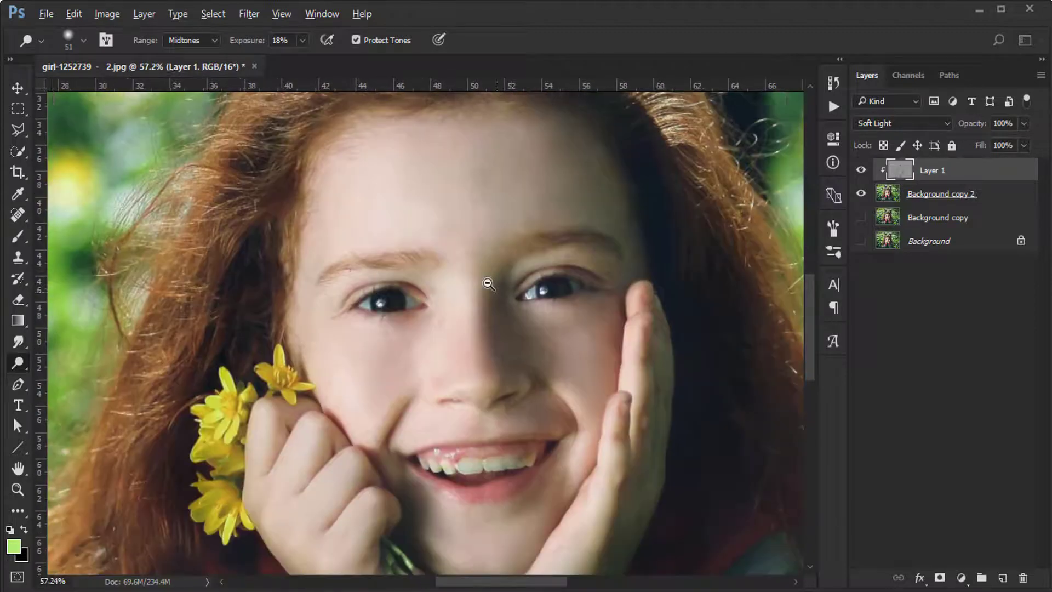
alt+click(487, 285)
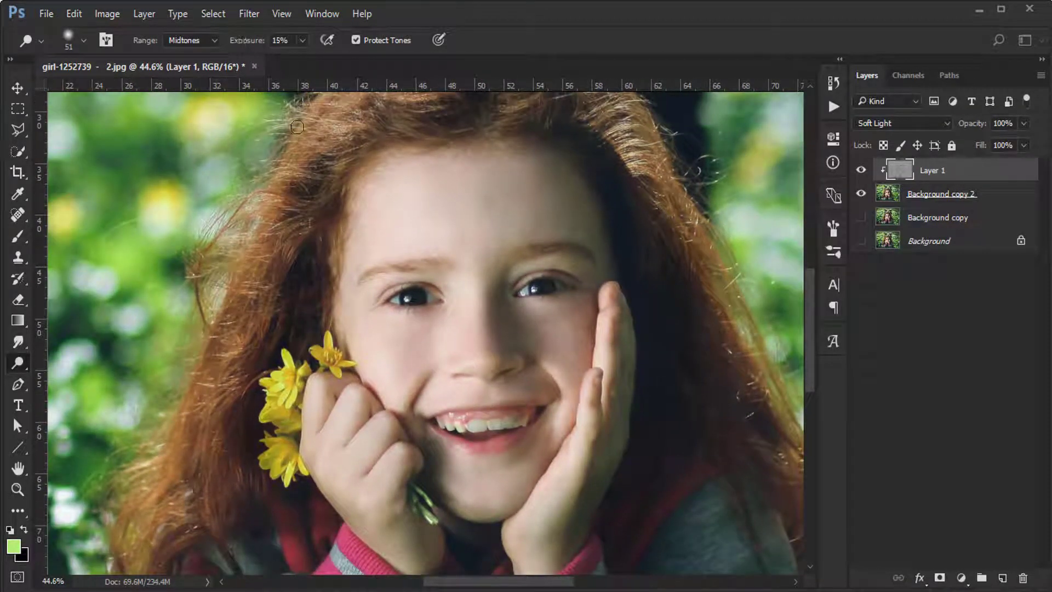
drag(369, 224, 406, 224)
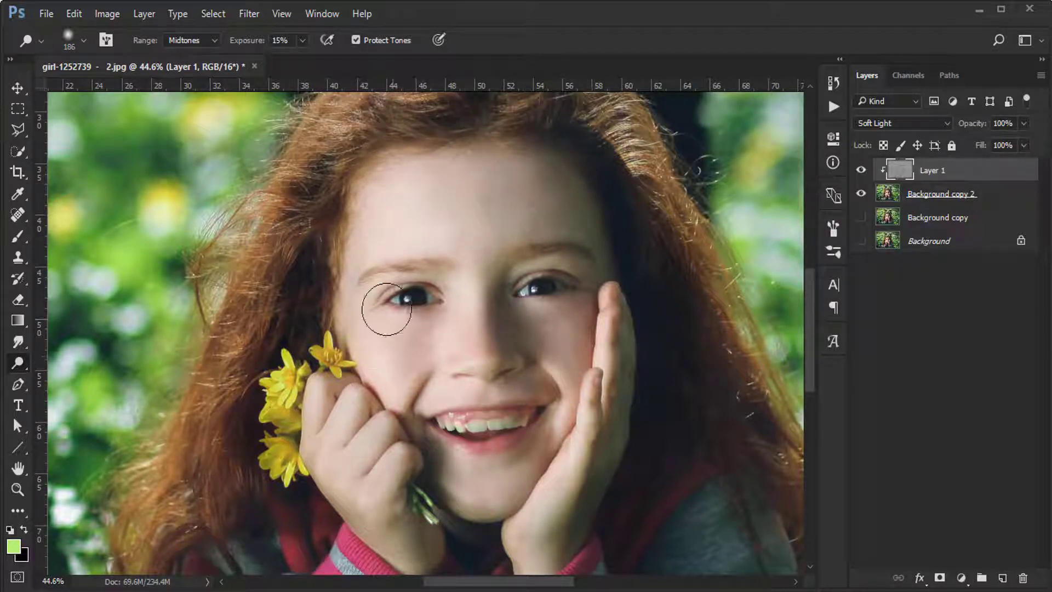
- Zoom out and toggle Layer 1's visibility to compare the dodge-and-burn effect
scroll(418, 376, down, 2)
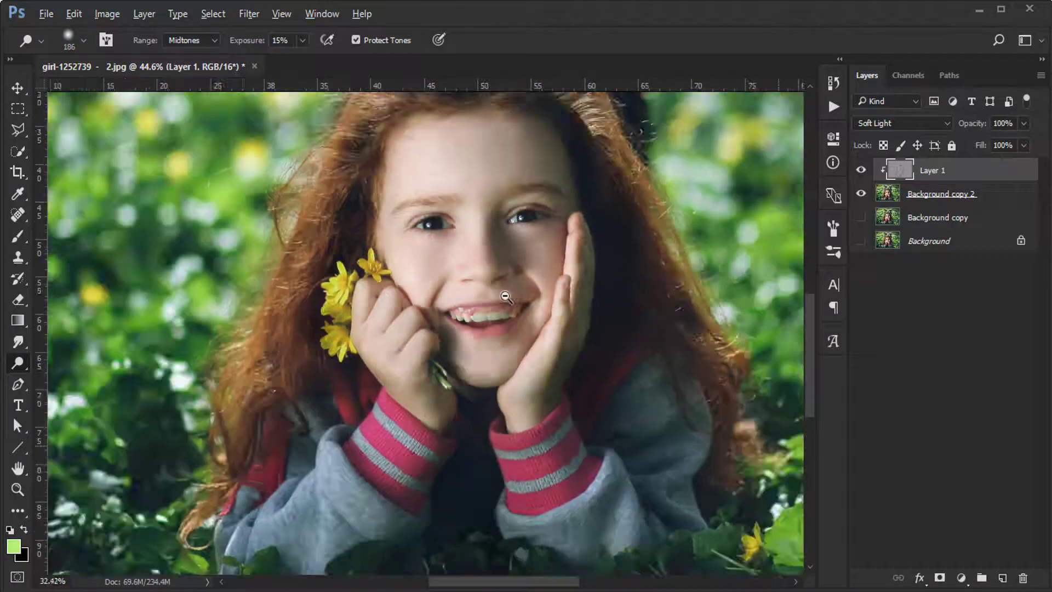
scroll(476, 315, down, 3)
scroll(482, 313, down, 3)
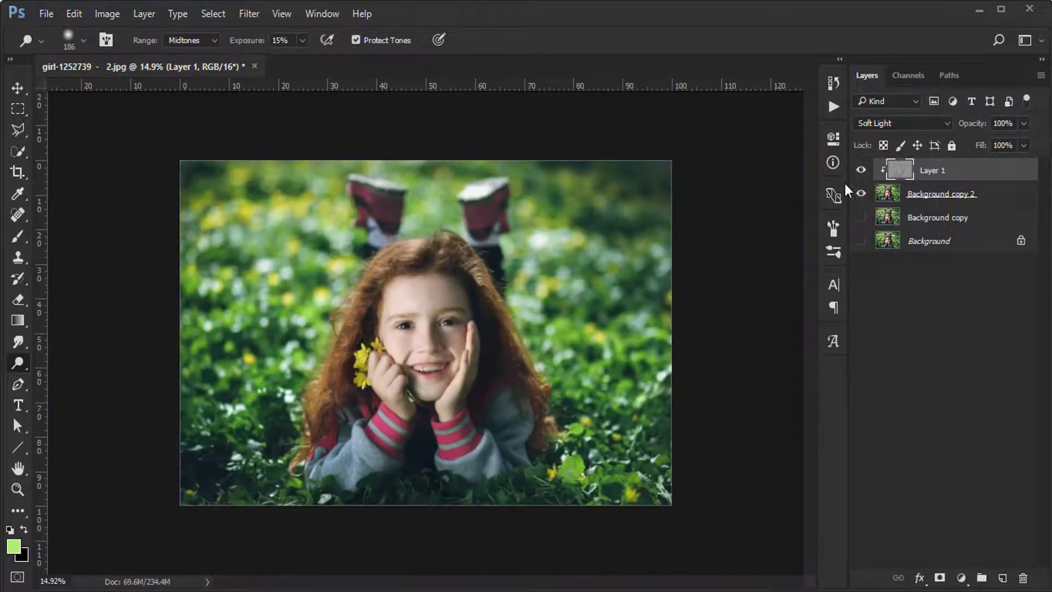
click(860, 171)
scroll(461, 352, up, 1)
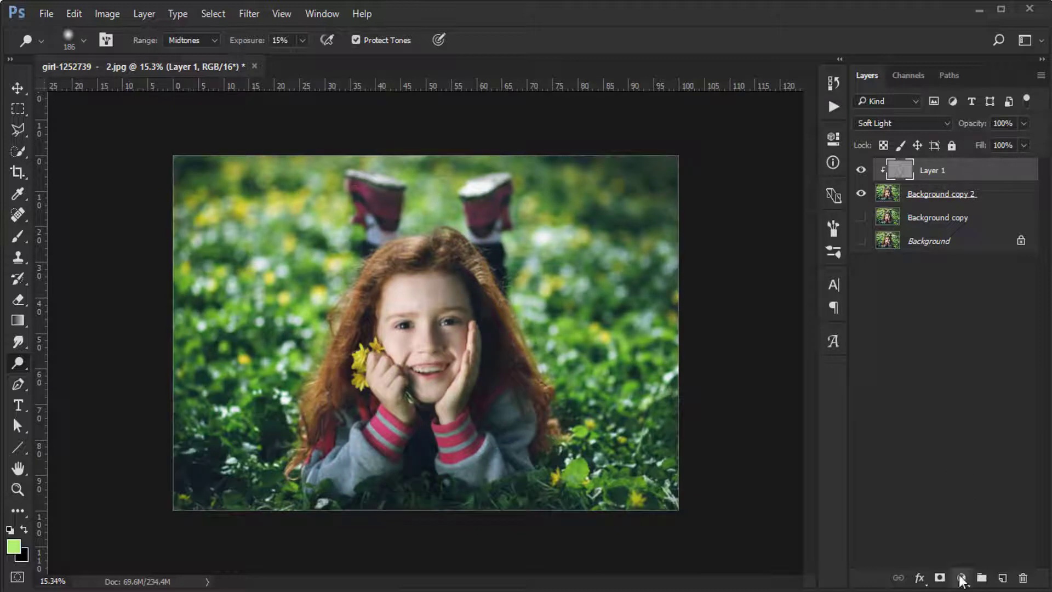
click(960, 578)
- Add a Selective Color layer with Reds Cyan at -40 and a little more black
click(959, 562)
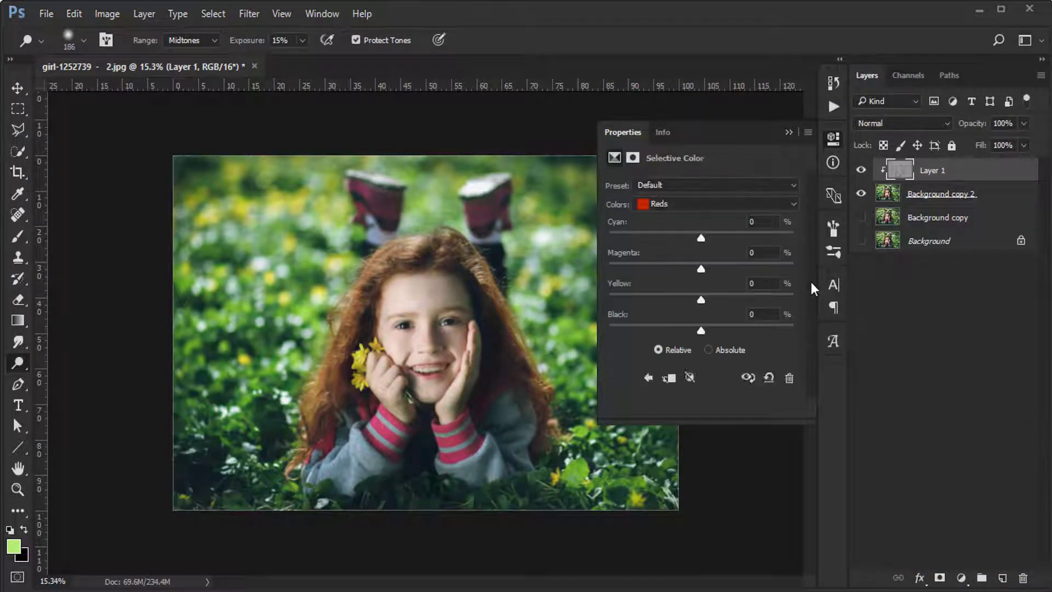
drag(700, 238, 663, 247)
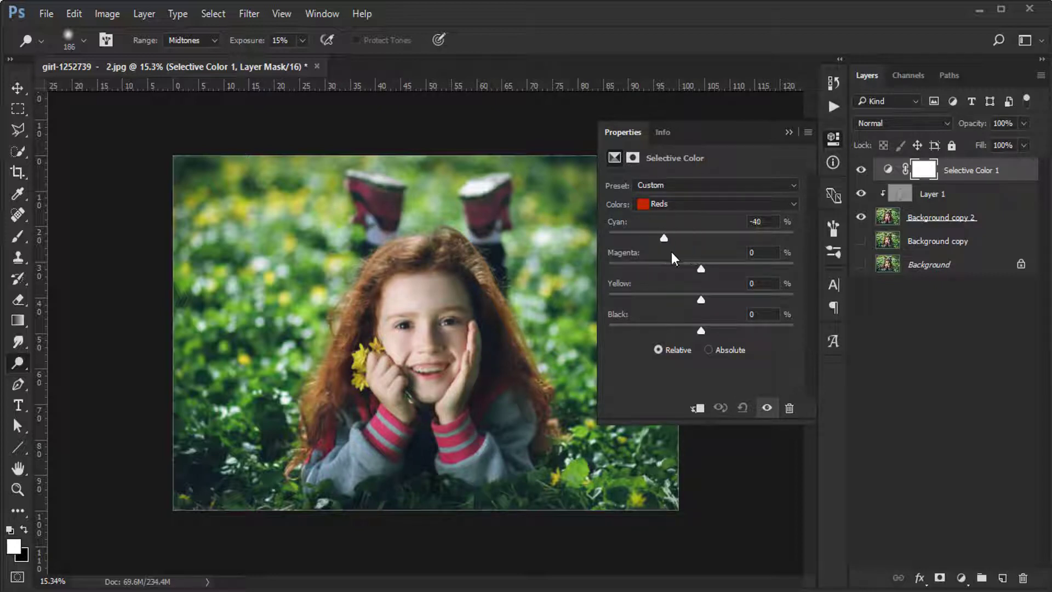
mouse_move(689, 251)
mouse_down()
mouse_move(668, 252)
mouse_move(718, 264)
mouse_up()
drag(703, 266, 672, 267)
mouse_move(705, 331)
mouse_down()
mouse_move(731, 329)
mouse_move(693, 329)
mouse_move(718, 329)
mouse_move(710, 331)
mouse_up()
- Give the Greens more cyan and less black, and lighten the Neutrals with slight cyan
click(704, 207)
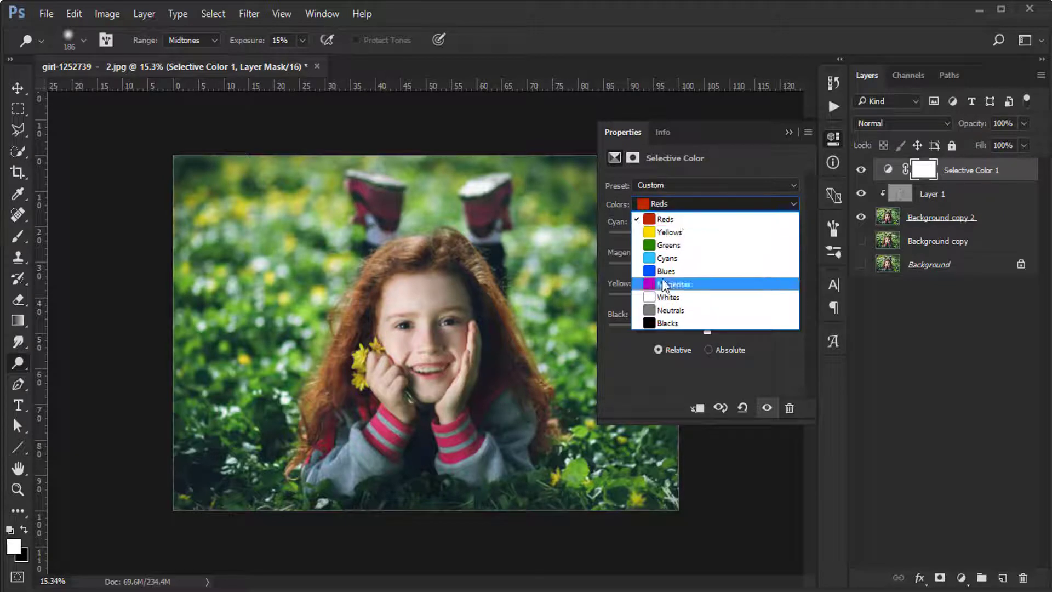
click(671, 250)
drag(702, 239, 751, 239)
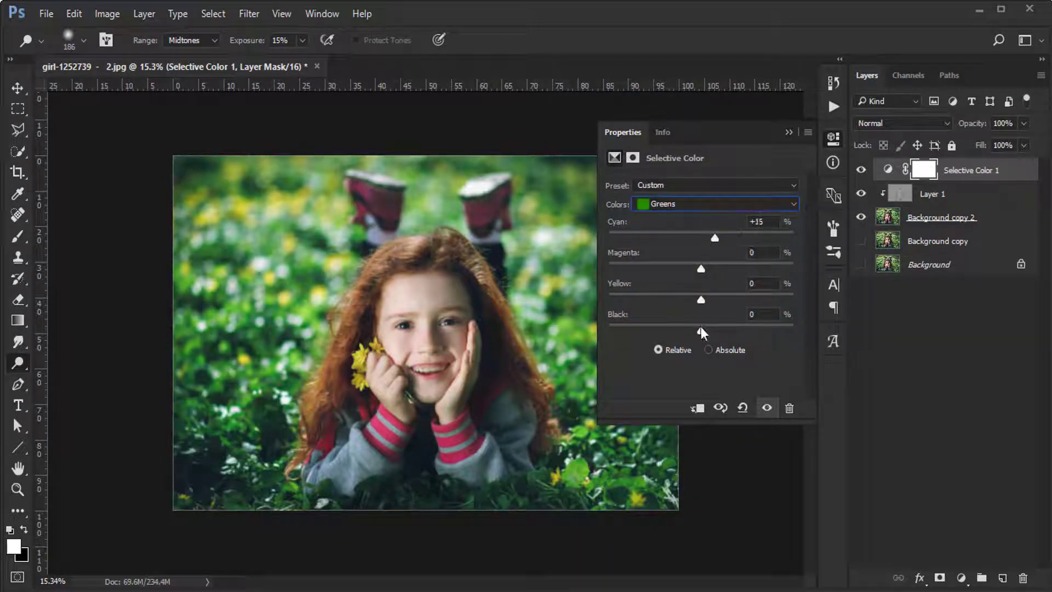
mouse_move(701, 329)
mouse_down()
mouse_move(724, 330)
mouse_move(637, 332)
mouse_move(690, 332)
mouse_up()
click(712, 208)
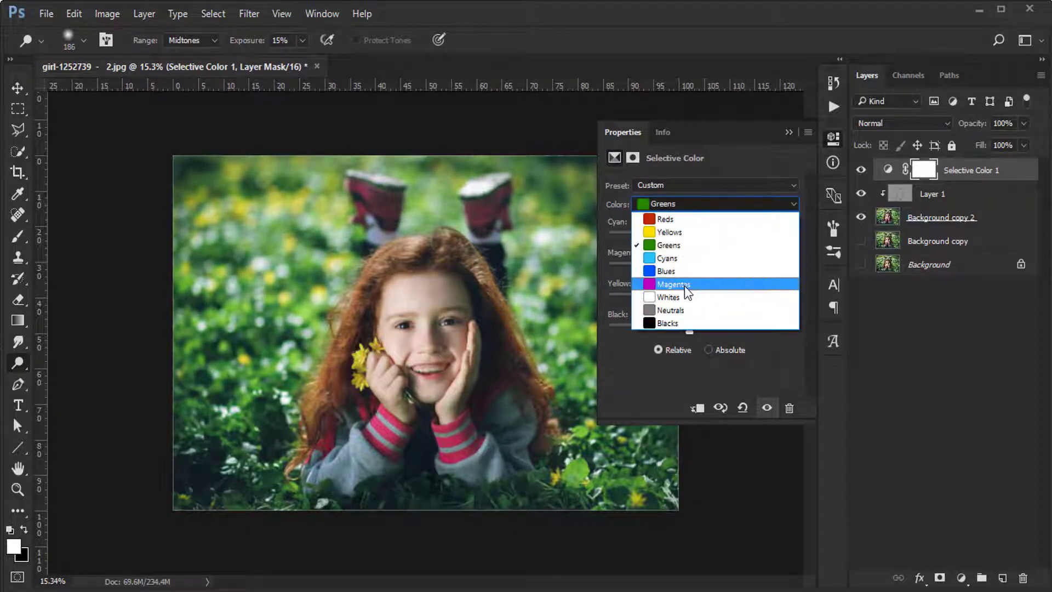
click(682, 311)
mouse_move(702, 238)
mouse_down()
mouse_move(718, 237)
mouse_move(703, 243)
mouse_up()
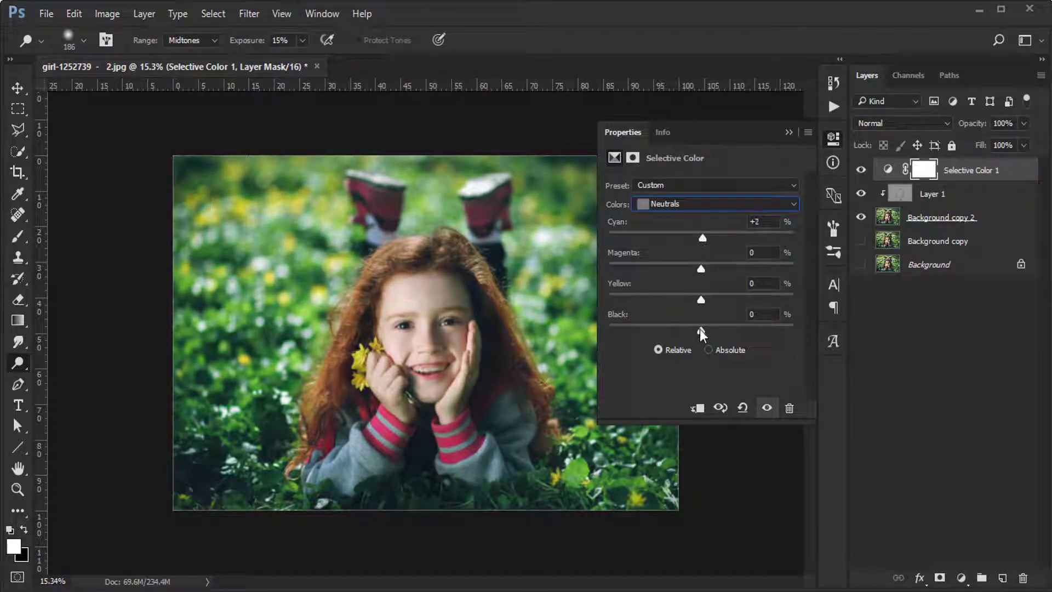
mouse_move(699, 329)
mouse_down()
mouse_move(712, 332)
mouse_move(685, 300)
mouse_move(702, 301)
mouse_move(698, 268)
mouse_up()
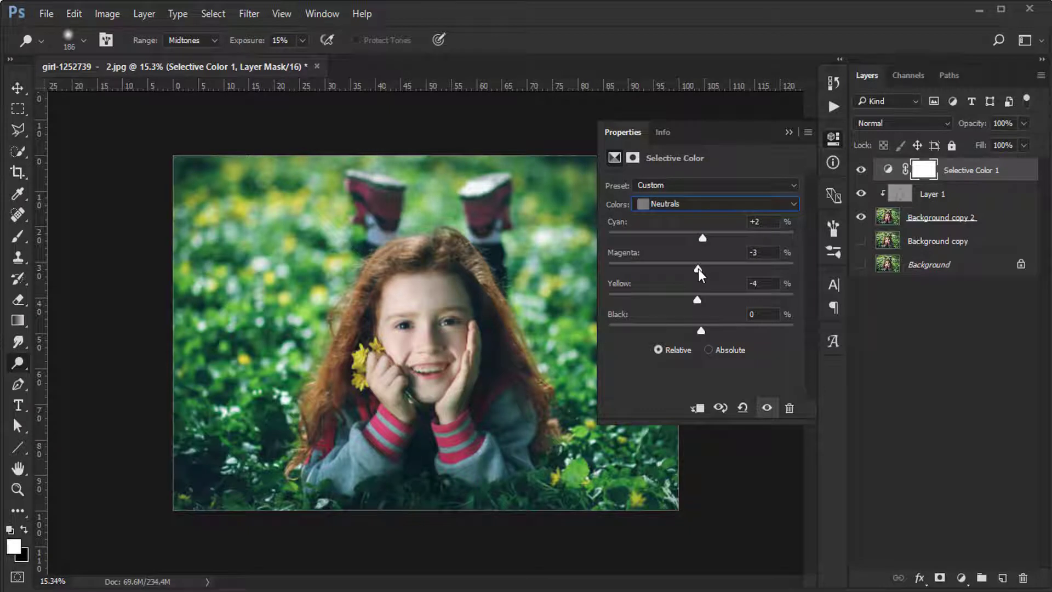
- Tweak the Blacks: lift black slightly, adjust cyan, lower magenta, raise yellow
click(720, 204)
click(669, 322)
drag(700, 331, 699, 331)
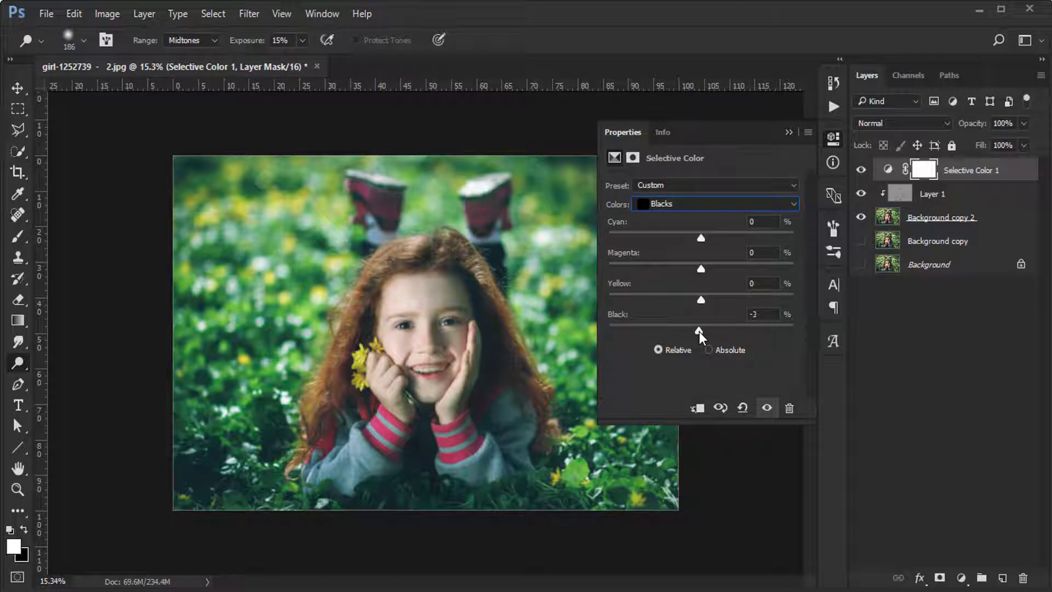
drag(701, 238, 705, 238)
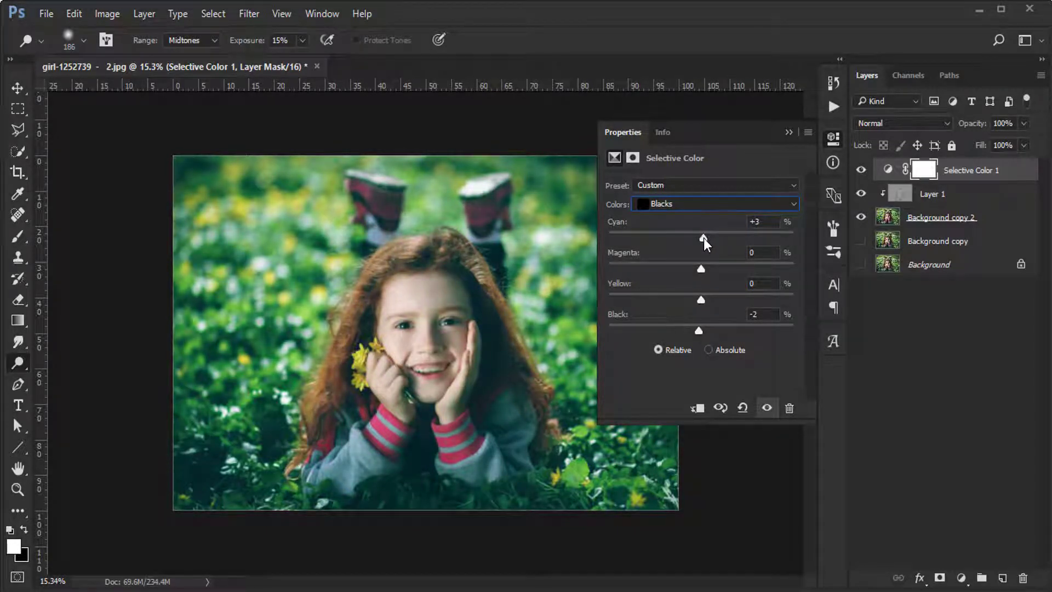
drag(703, 238, 703, 271)
mouse_move(702, 271)
mouse_down()
mouse_move(705, 301)
mouse_move(693, 300)
mouse_move(702, 300)
mouse_up()
- Lower the Selective Color layer's opacity to about 73%
click(788, 132)
scroll(530, 368, up, 1)
scroll(530, 369, up, 2)
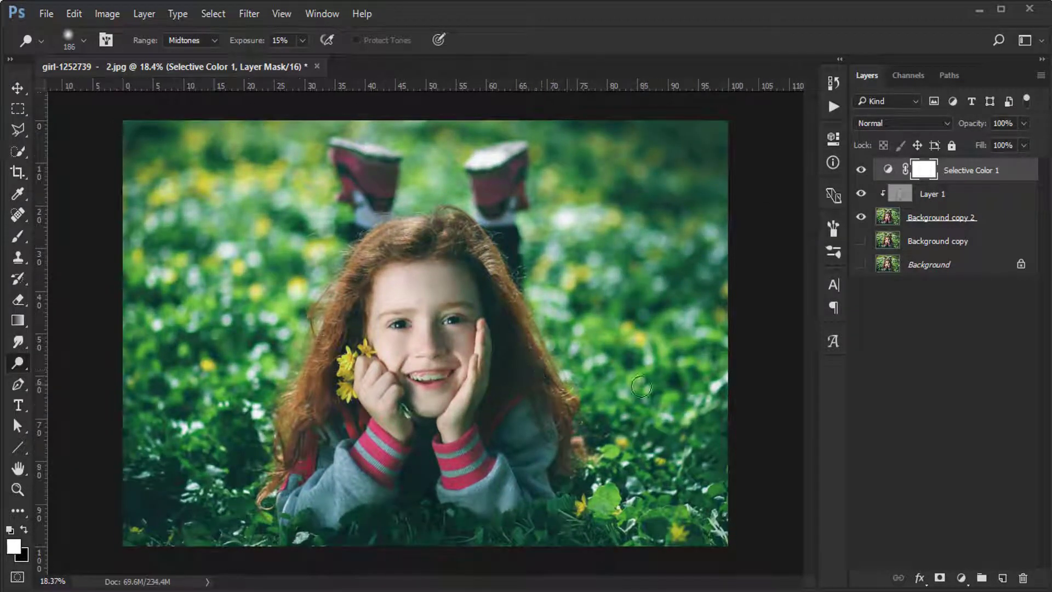
click(968, 174)
drag(978, 126, 958, 130)
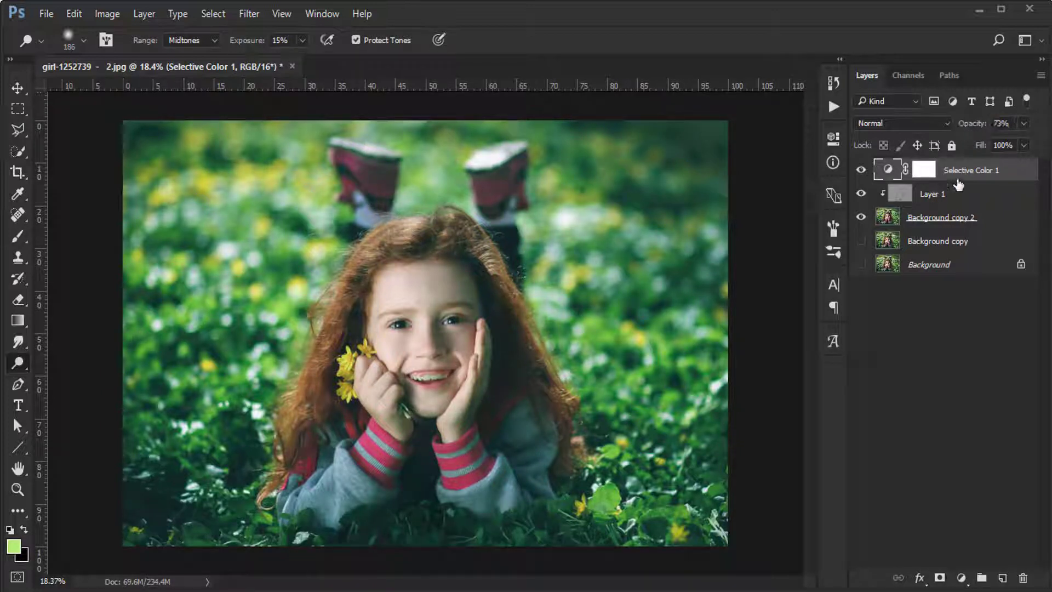
- Add a Color Lookup adjustment layer, first trying the Candlelight.CUBE table
click(962, 579)
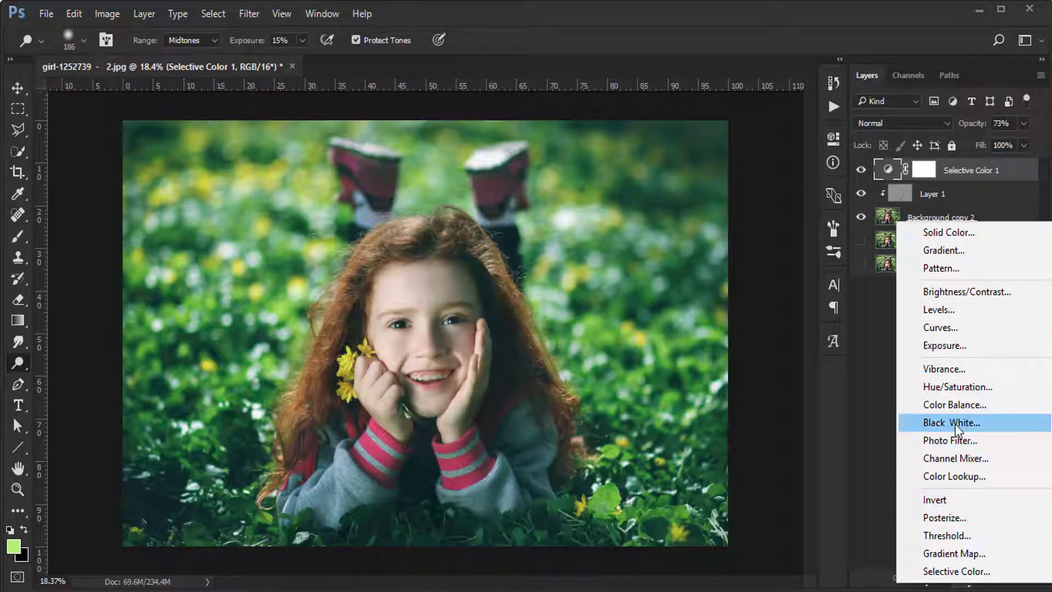
click(941, 476)
click(759, 184)
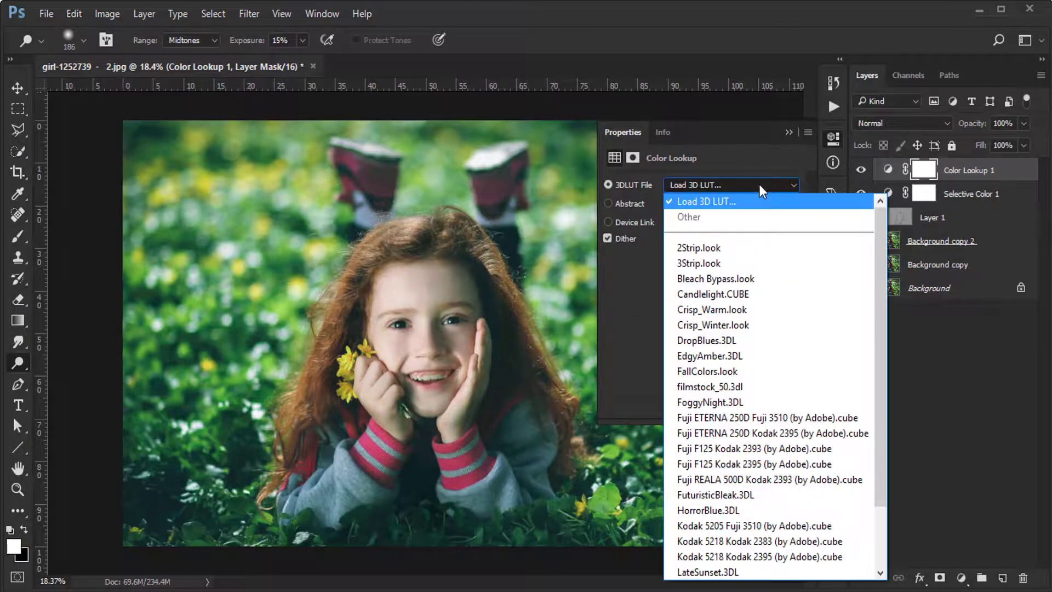
click(712, 265)
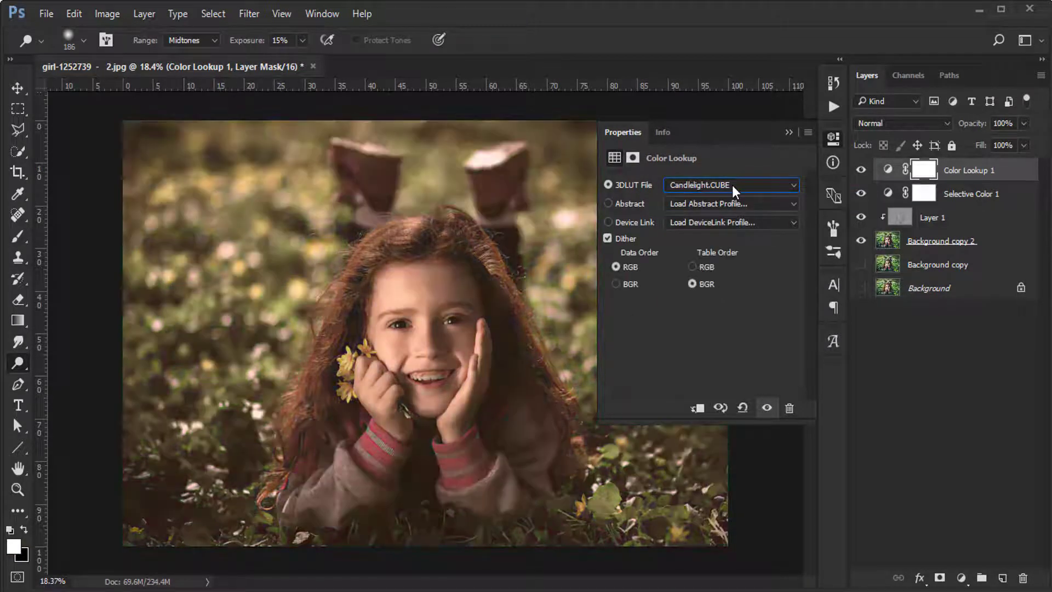
- Switch the lookup to Fuji ETERNA 250D and reduce its opacity to 25%
scroll(732, 185, down, 2)
scroll(732, 185, down, 1)
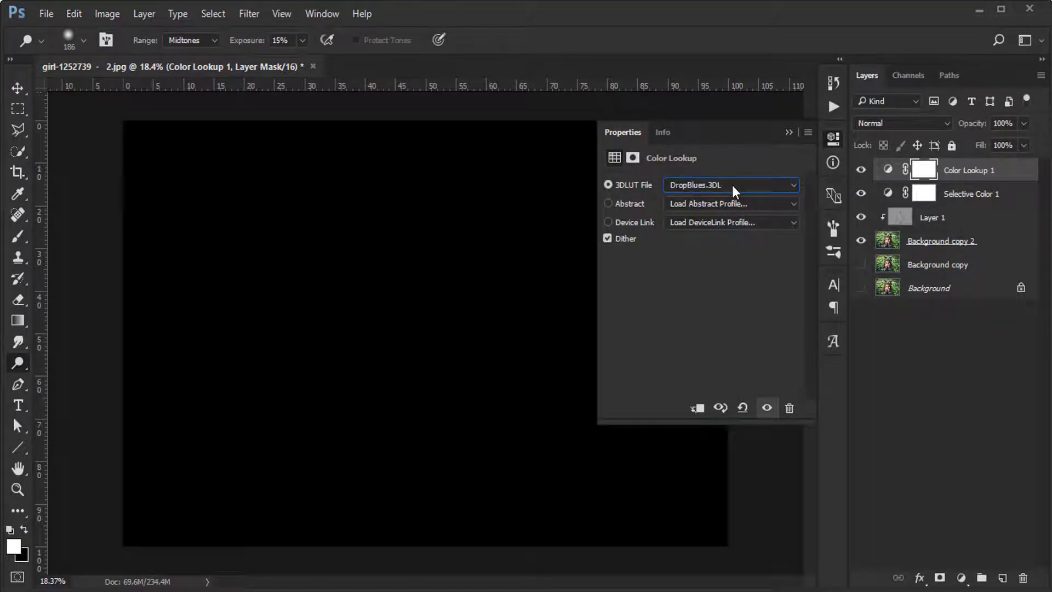
scroll(732, 185, down, 1)
scroll(732, 186, down, 1)
scroll(732, 185, down, 1)
scroll(732, 186, down, 1)
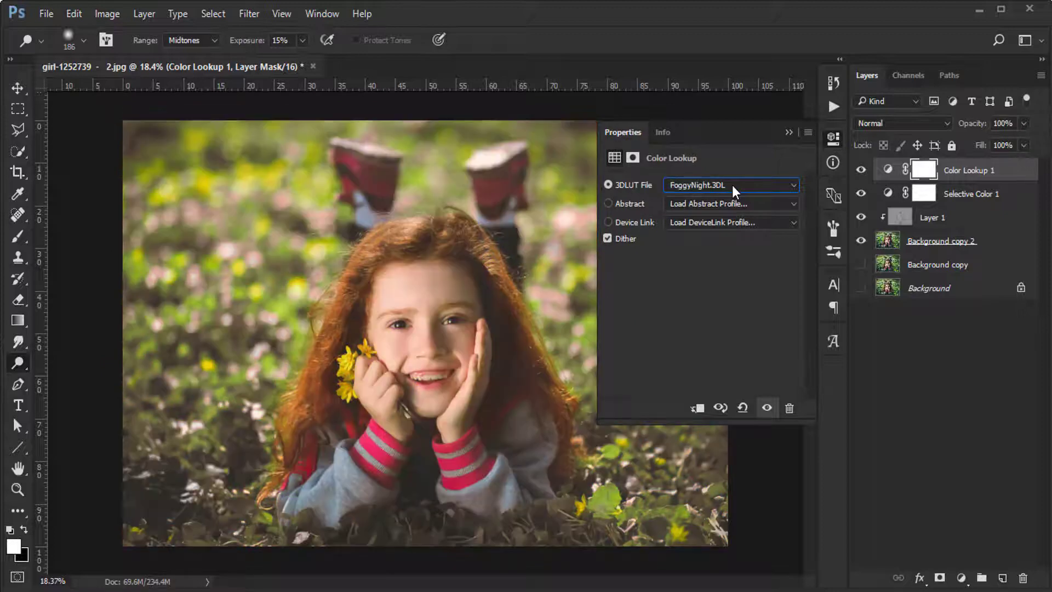
scroll(732, 185, down, 1)
scroll(732, 186, down, 1)
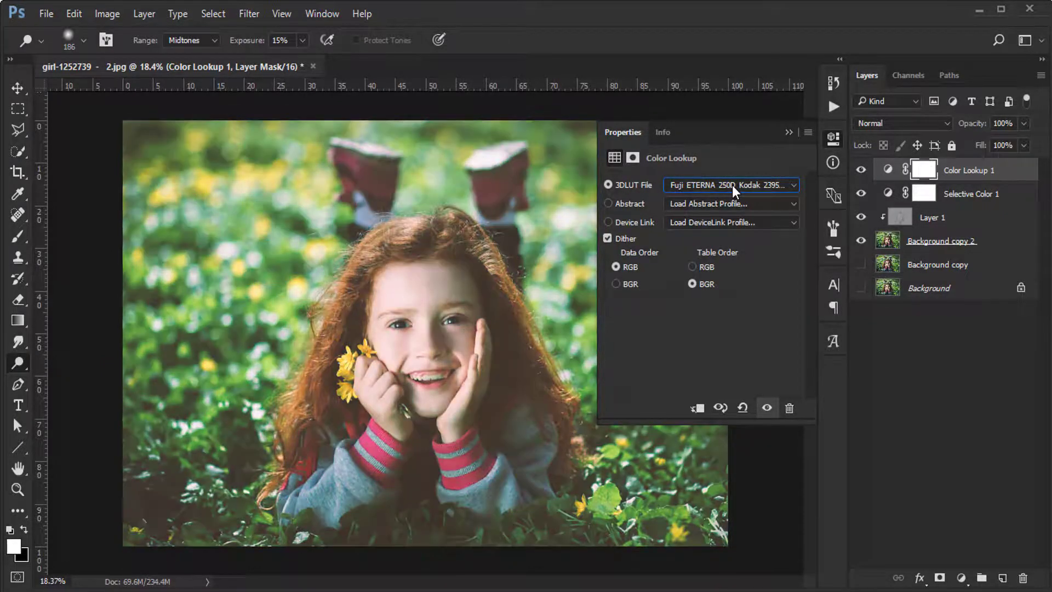
scroll(732, 186, down, 1)
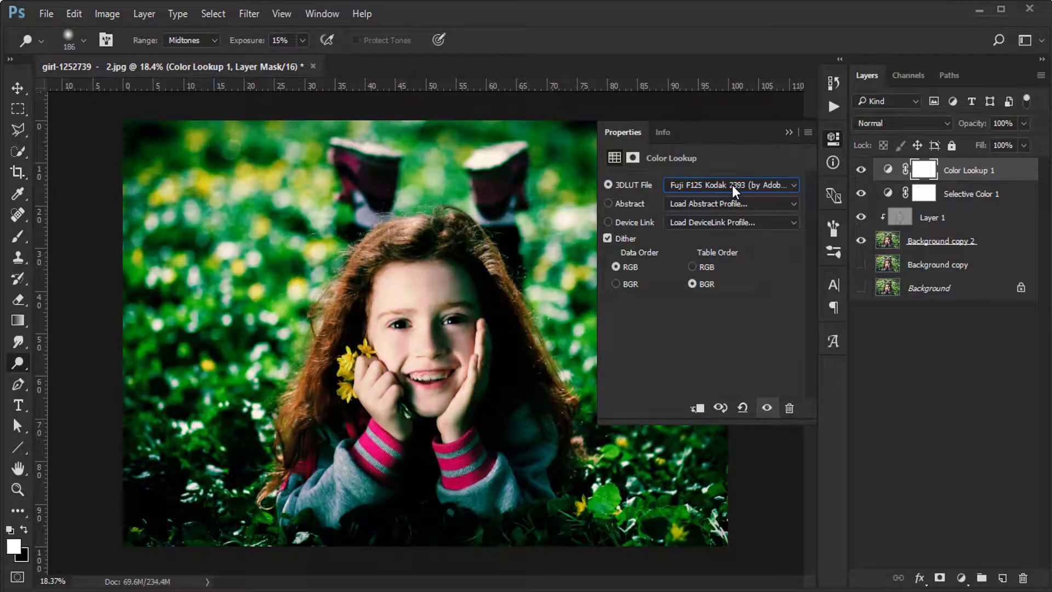
scroll(732, 185, down, 1)
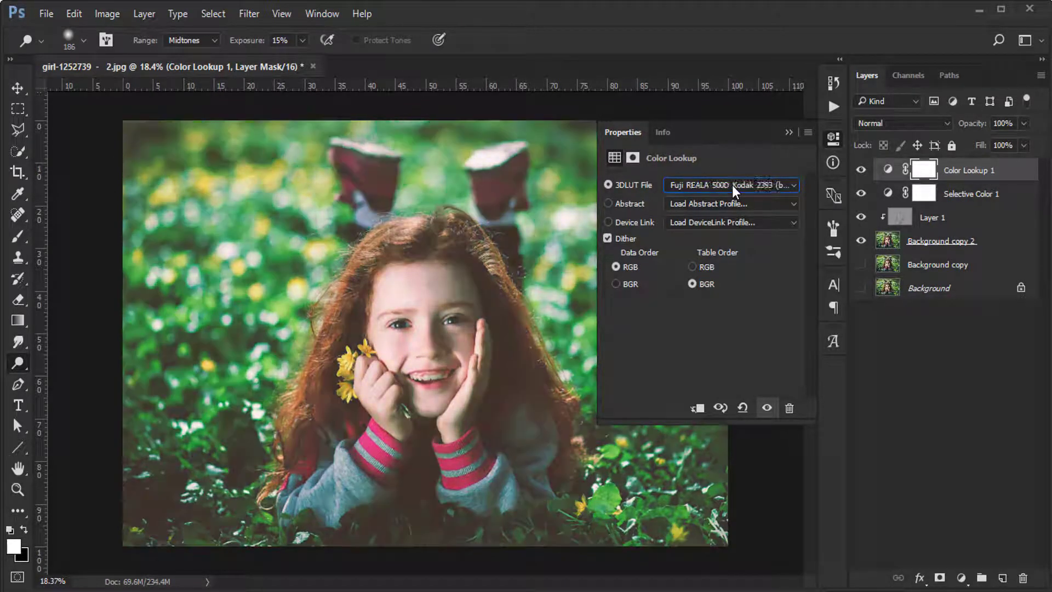
click(732, 185)
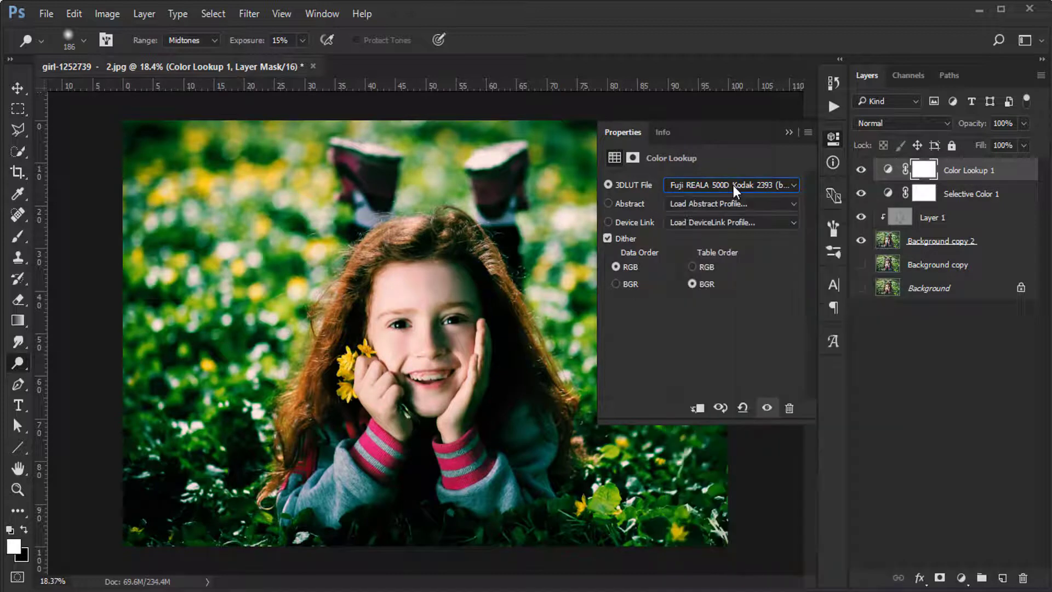
click(733, 185)
click(724, 340)
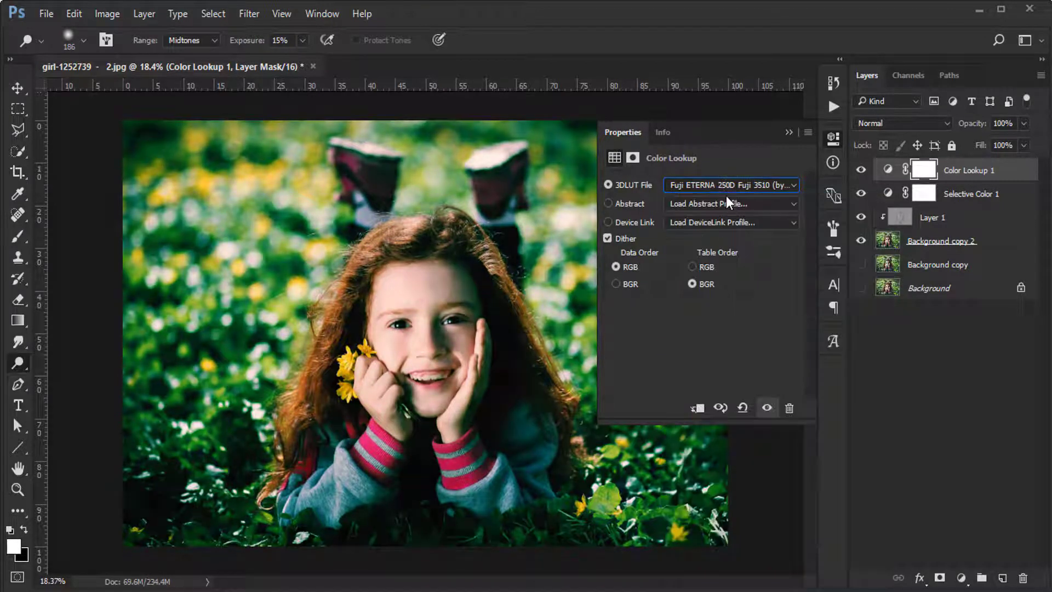
mouse_move(967, 124)
mouse_down()
mouse_move(911, 134)
mouse_move(921, 137)
mouse_up()
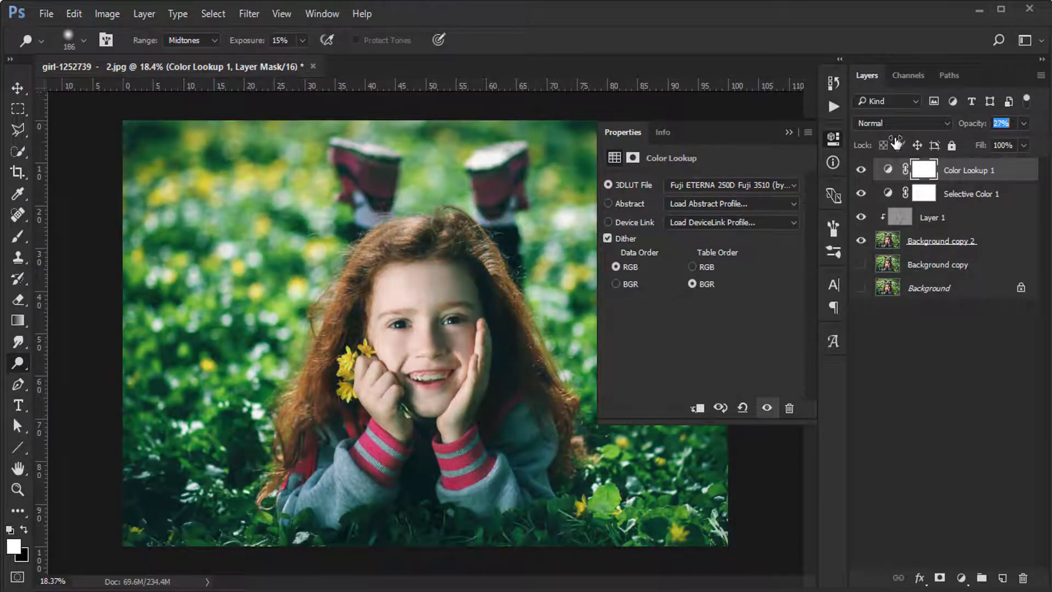
- Compare the photo with and without the lookup, then select Selective Color 1
click(865, 171)
click(789, 133)
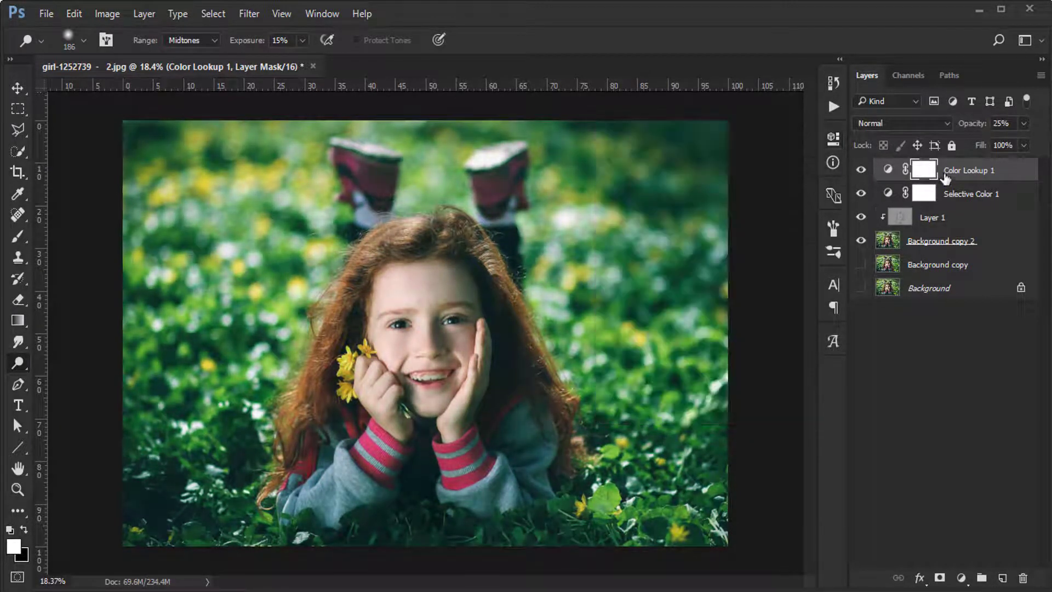
click(888, 170)
alt+scroll(611, 370, down, 1)
alt+scroll(611, 370, up, 1)
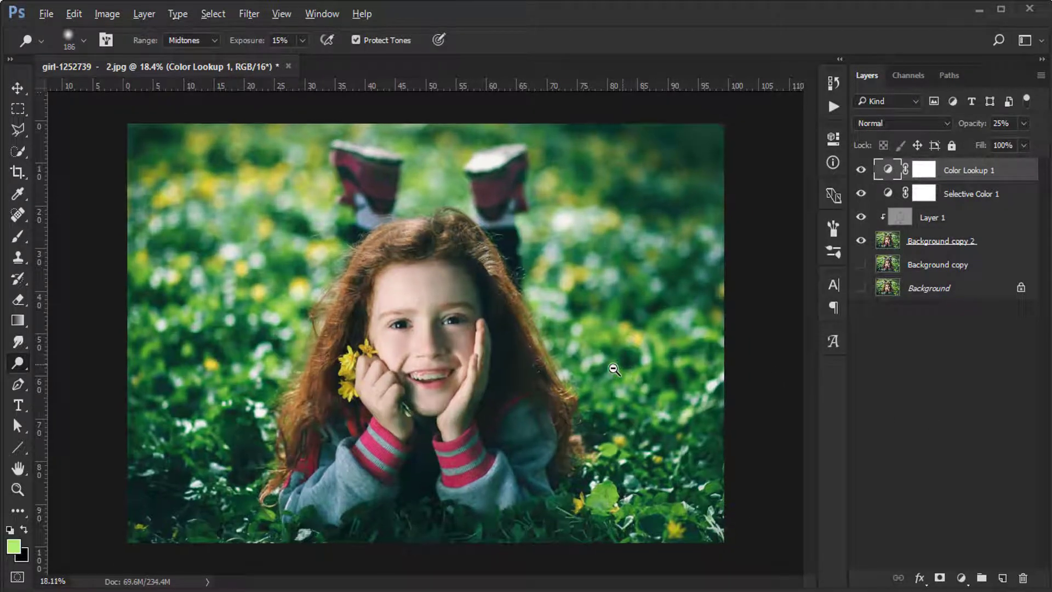
click(999, 195)
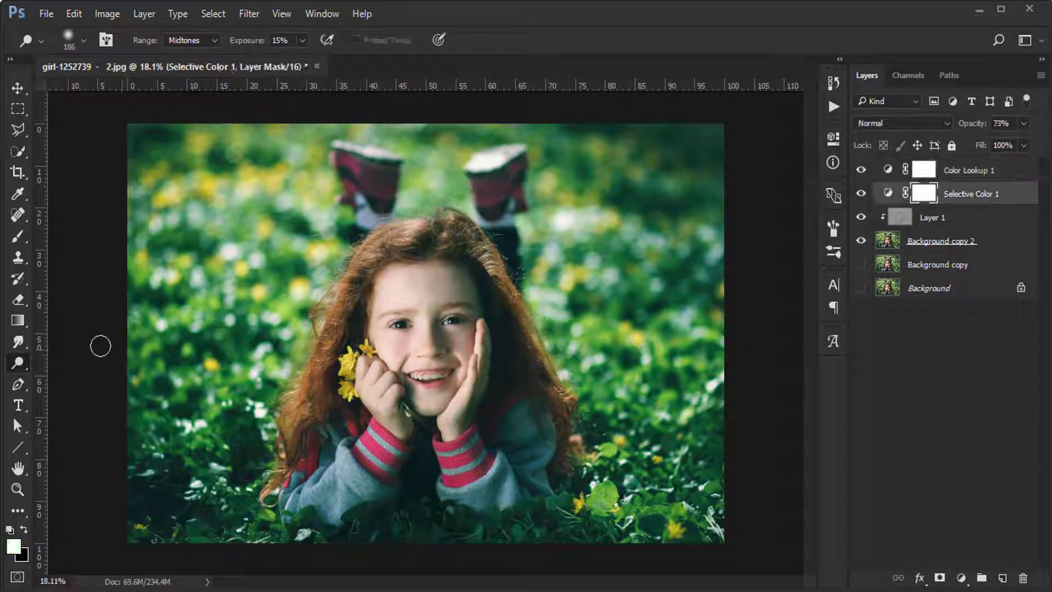
- On a new layer, paint a large soft light-green (b5e177) dot in the upper left
key(d)
click(1004, 578)
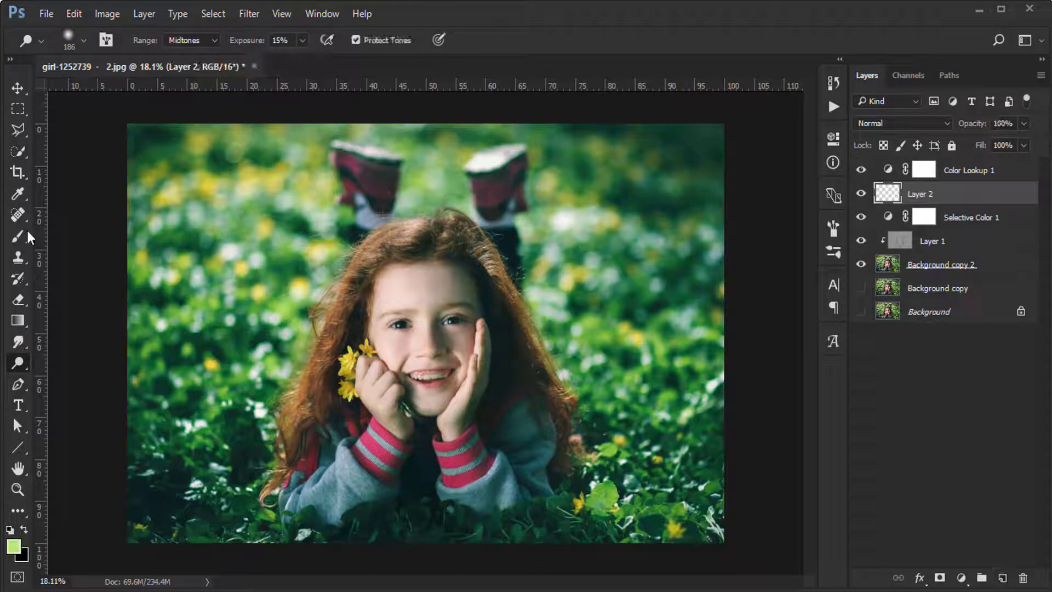
click(21, 235)
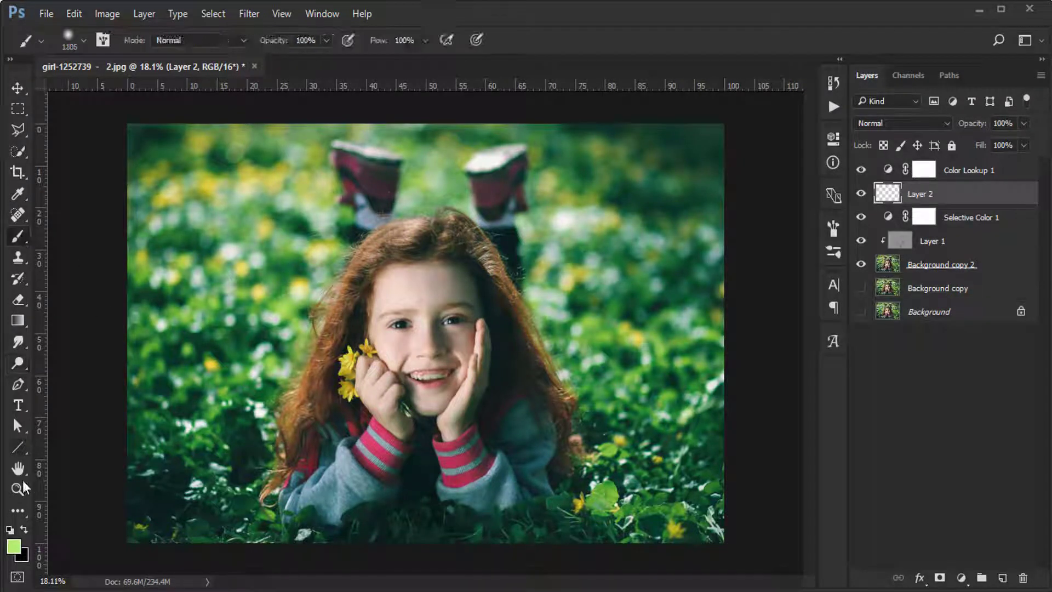
click(15, 547)
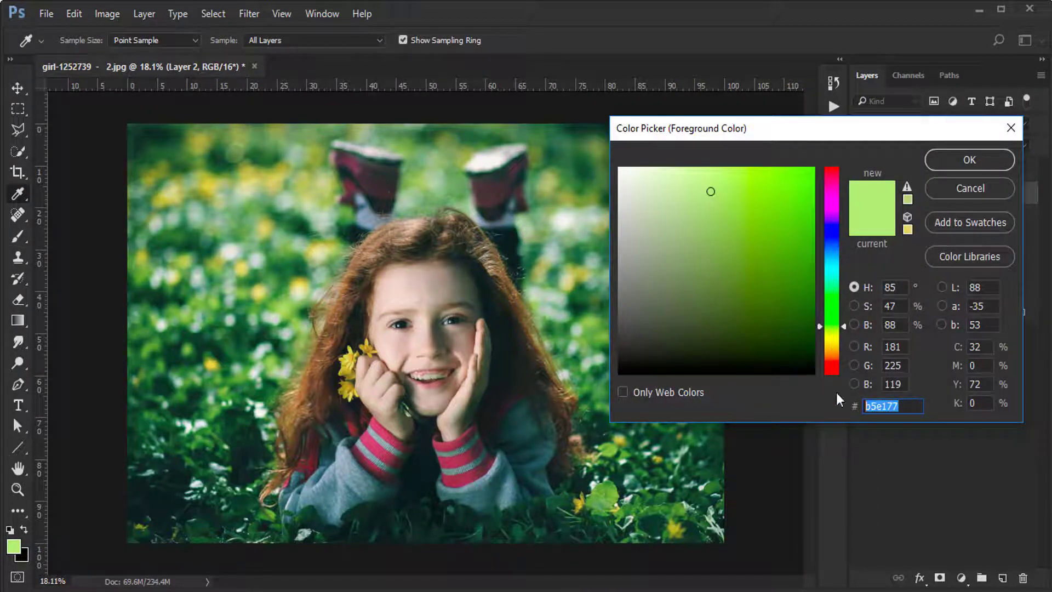
click(970, 160)
scroll(502, 293, down, 1)
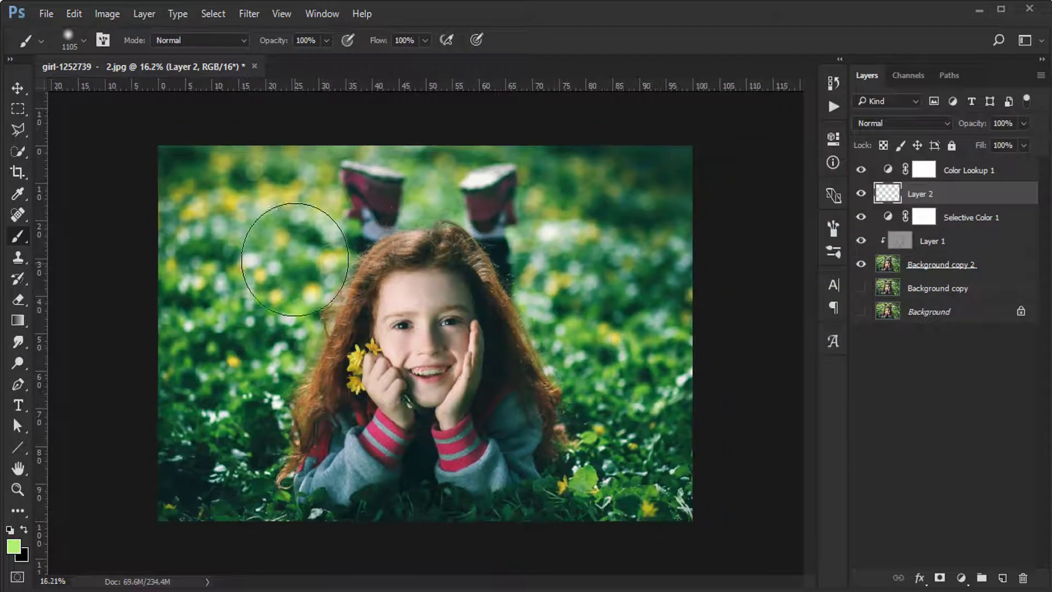
drag(297, 242, 303, 193)
click(306, 230)
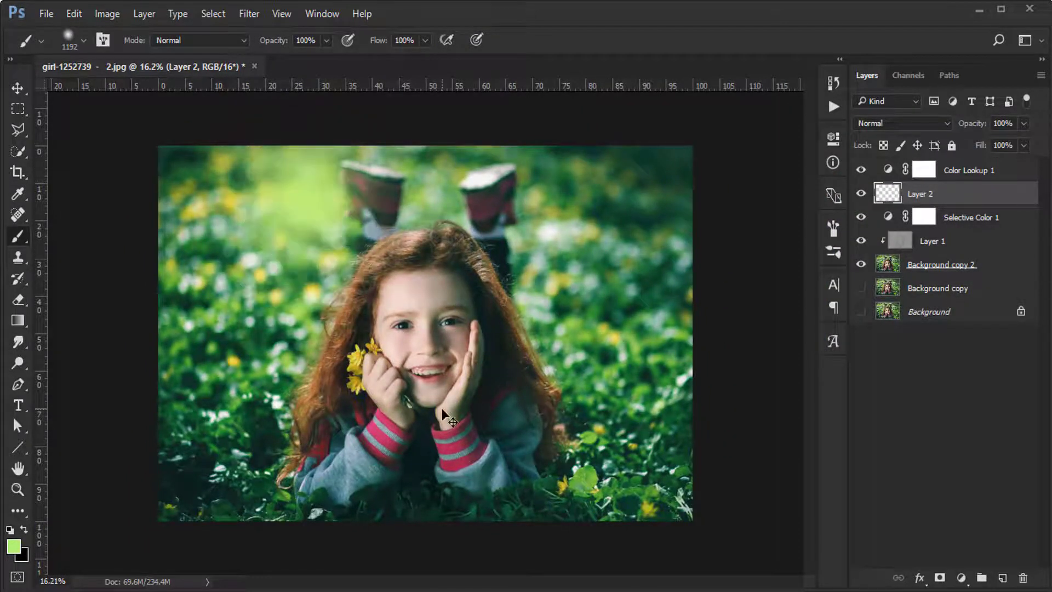
- Scale the green glow up greatly and shift it up-right with Free Transform
key(ctrl+t)
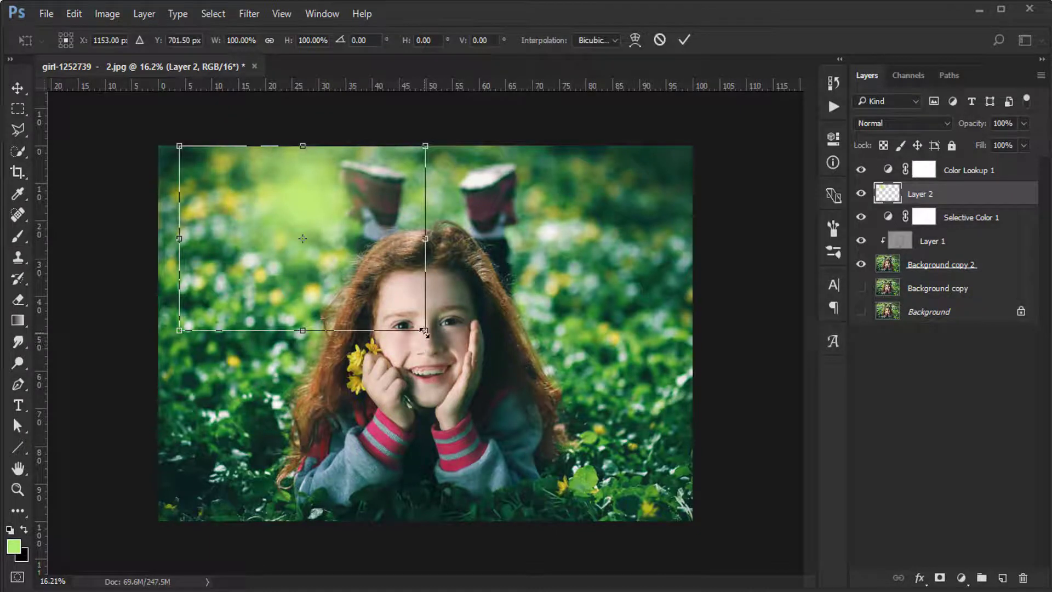
drag(425, 332, 723, 537)
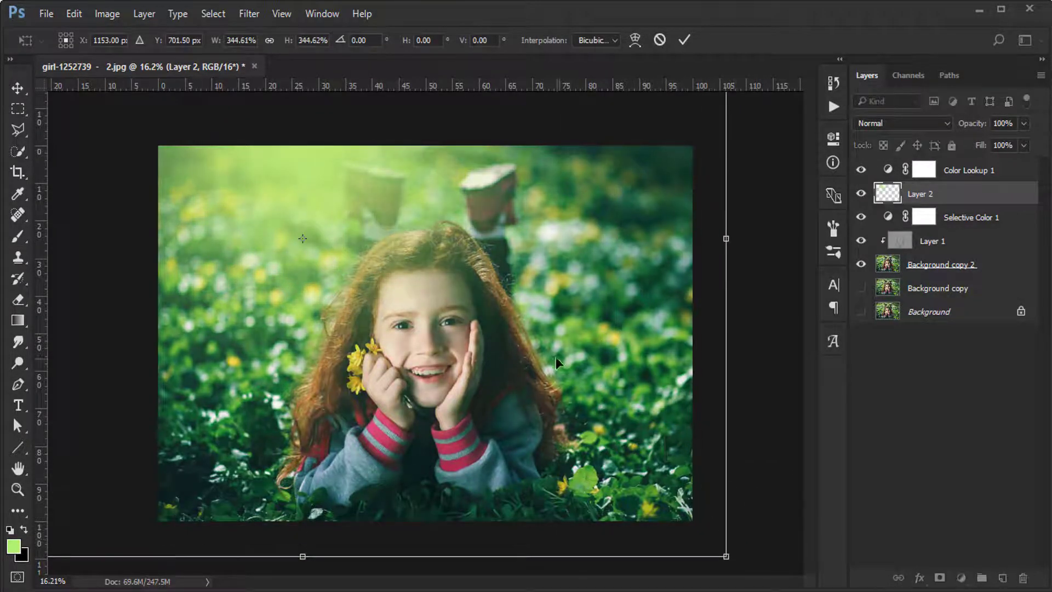
mouse_move(556, 356)
mouse_down()
mouse_move(570, 290)
mouse_move(568, 317)
mouse_up()
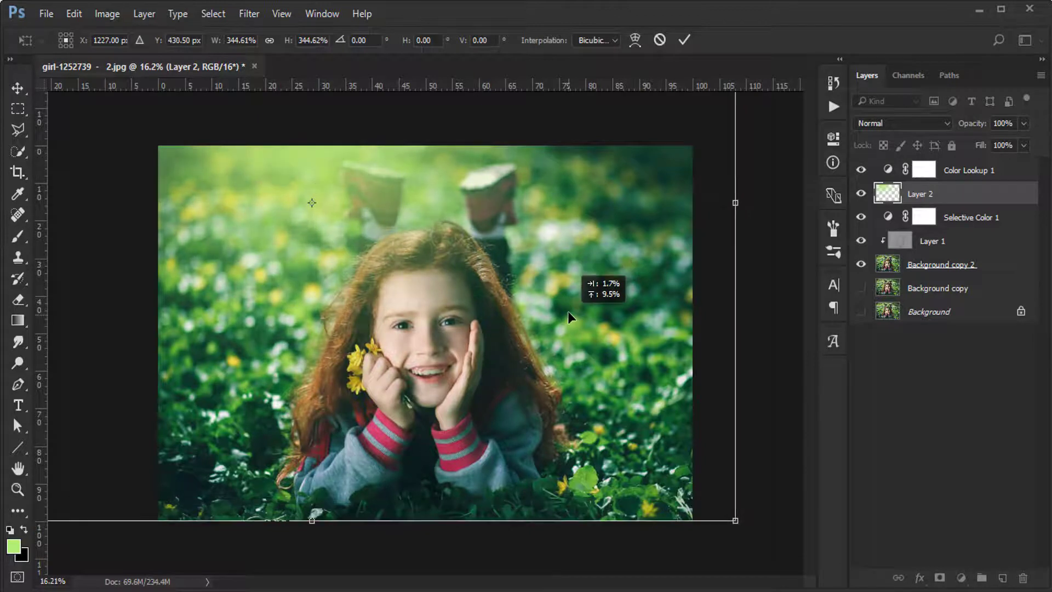
key(b)
key(Return)
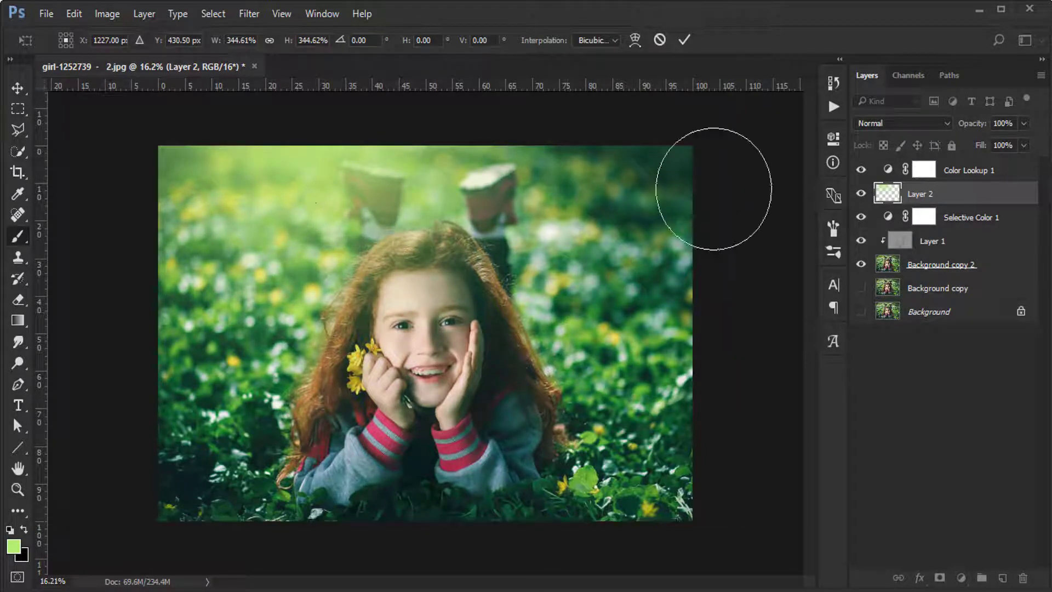
click(117, 13)
mouse_move(130, 54)
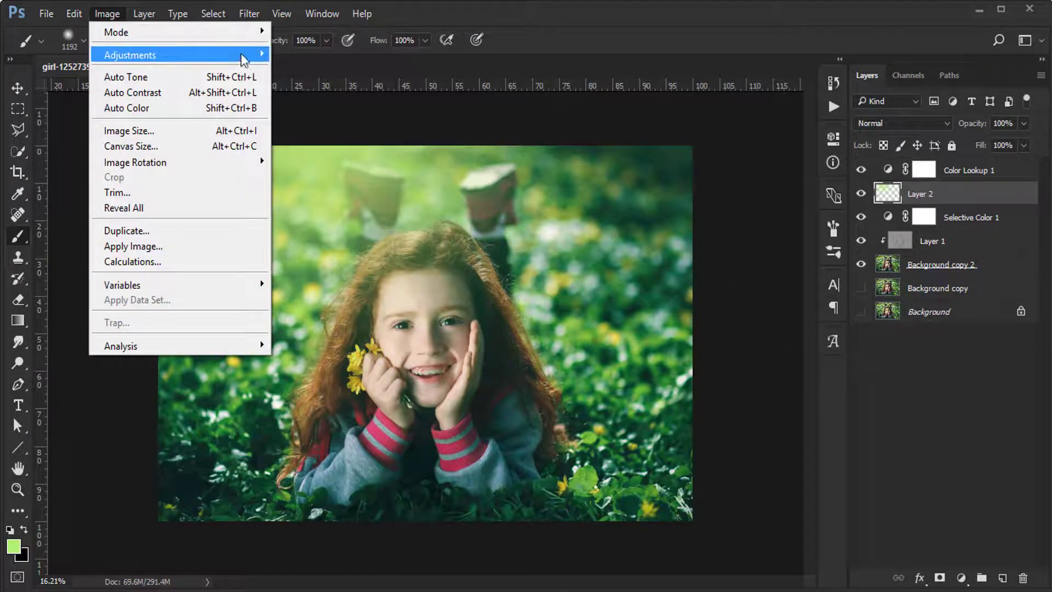
- Apply Hue/Saturation to the glow with Lightness about +80 and Saturation about +52
click(324, 144)
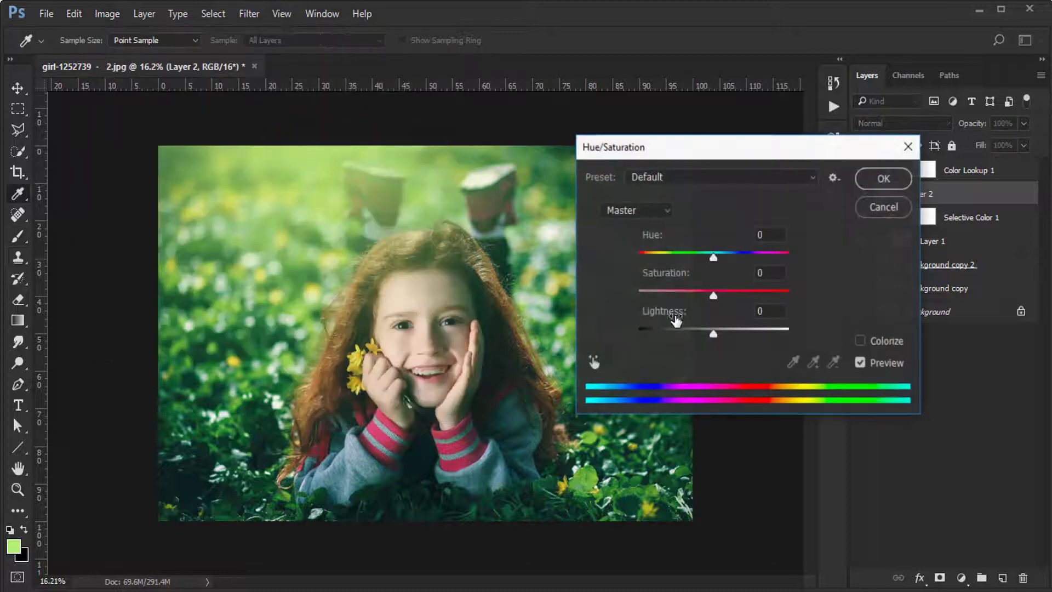
drag(714, 331, 770, 334)
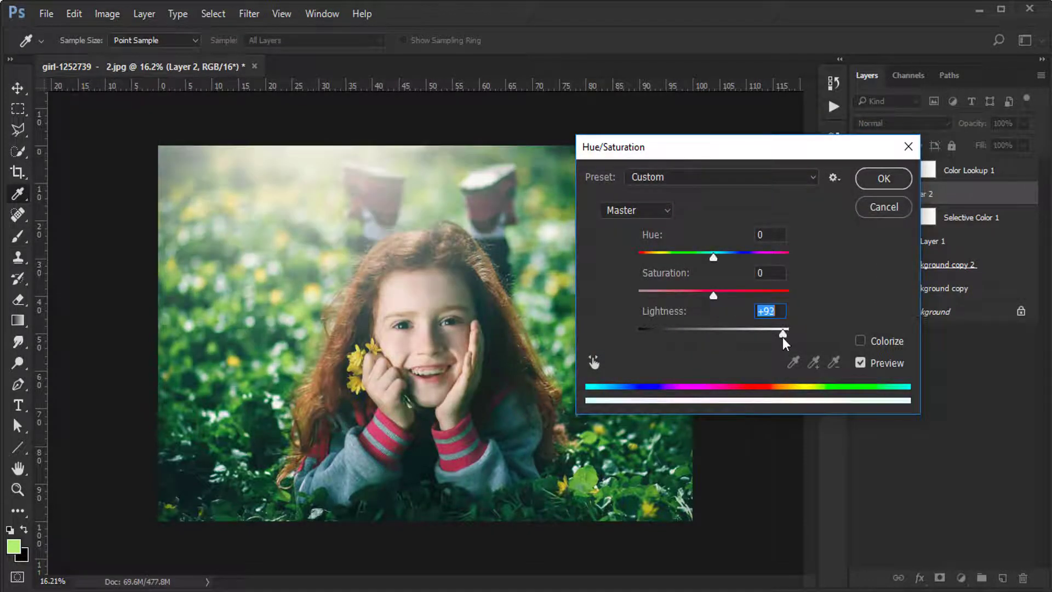
drag(713, 293, 736, 295)
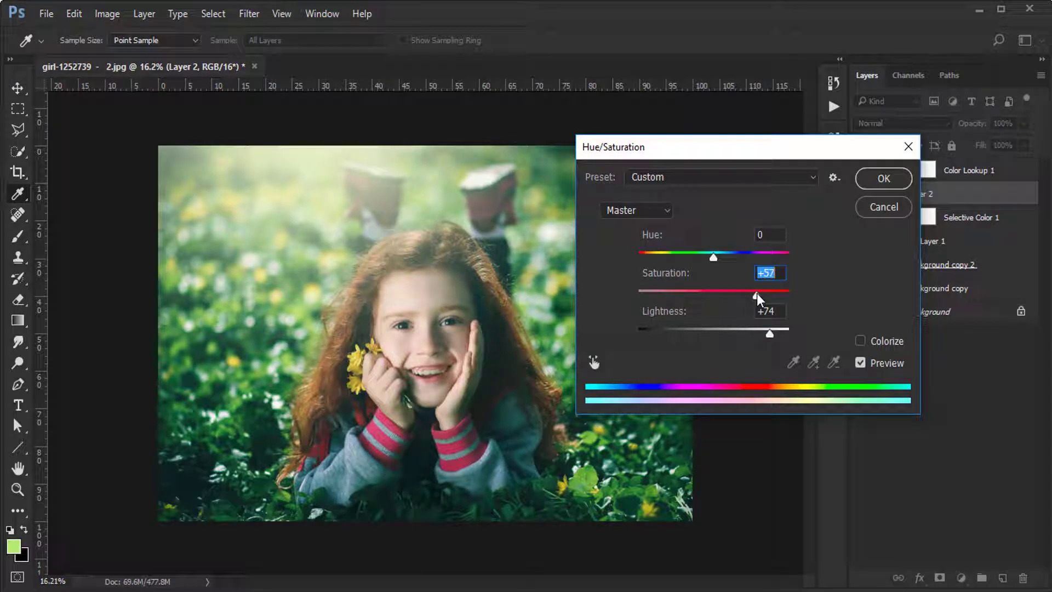
drag(758, 293, 751, 294)
drag(771, 337, 774, 336)
key(Return)
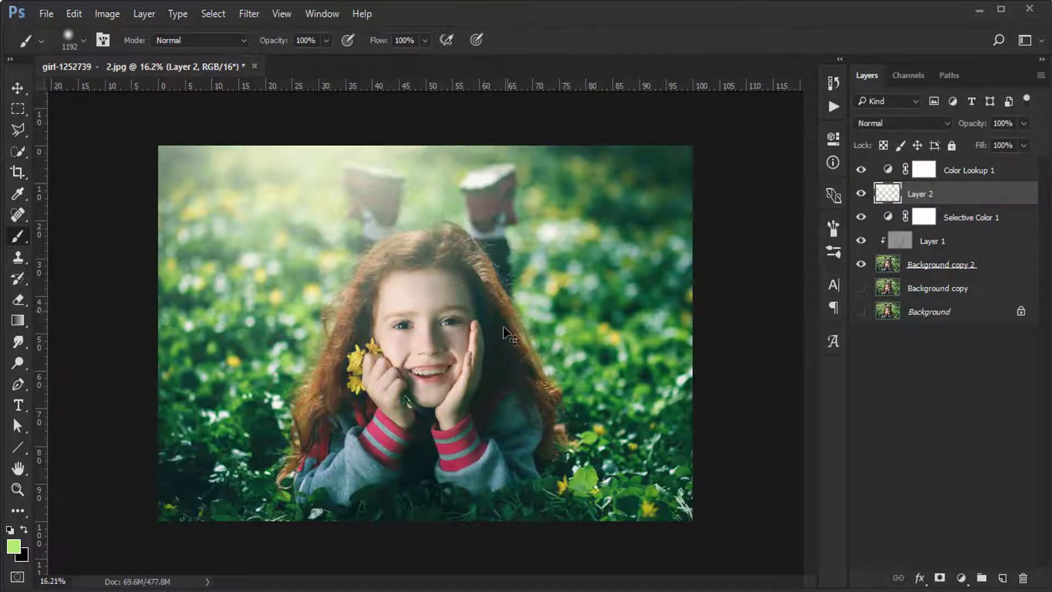
- Scale the green glow to about 110% and move it up toward the top
key(ctrl+t)
drag(737, 516, 775, 540)
mouse_move(676, 438)
mouse_down()
mouse_move(676, 420)
mouse_move(679, 435)
mouse_up()
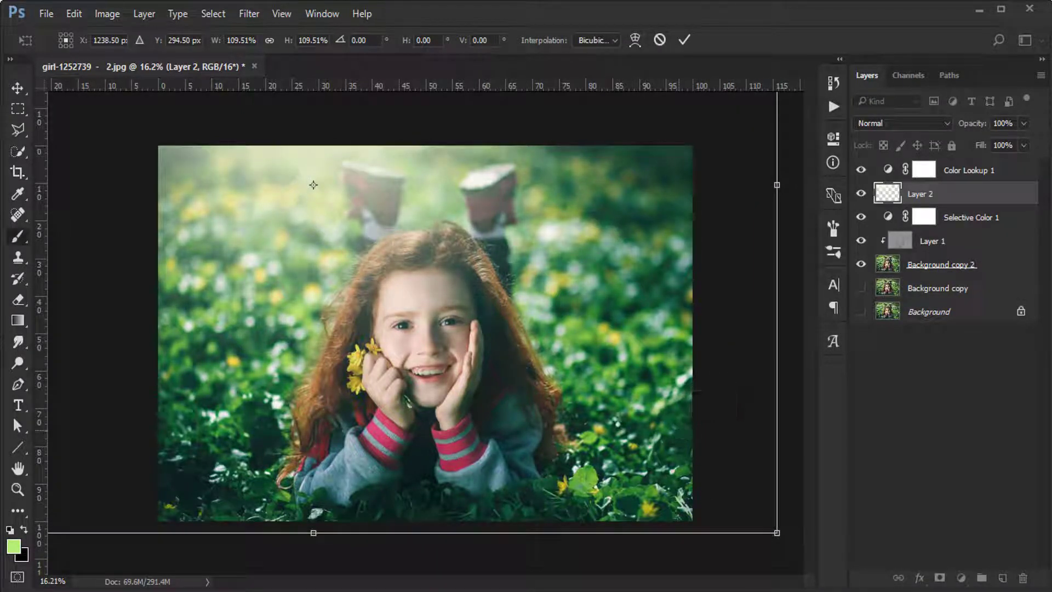
key(Return)
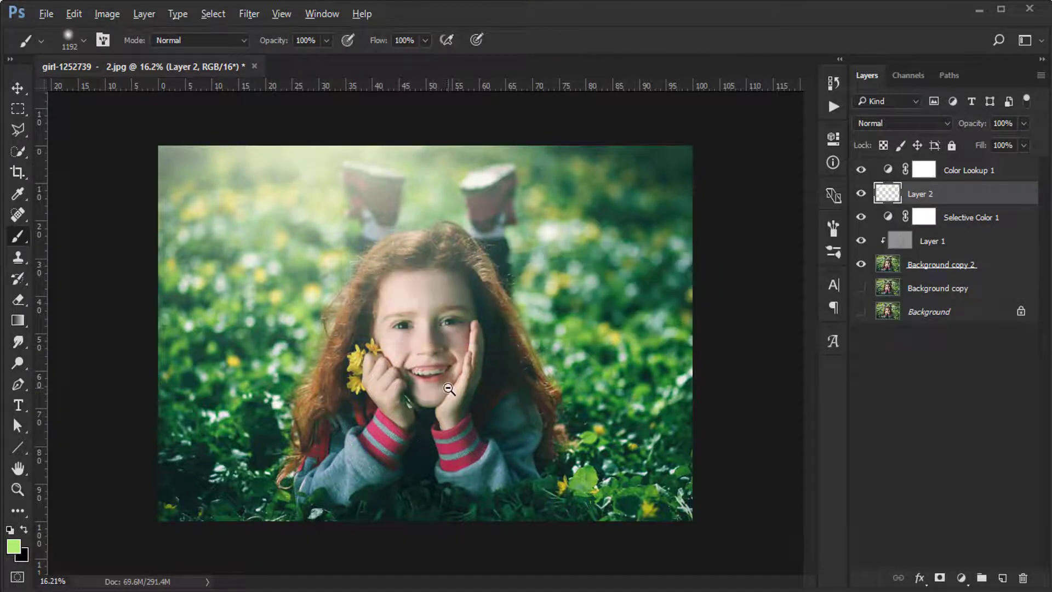
scroll(455, 362, down, 3)
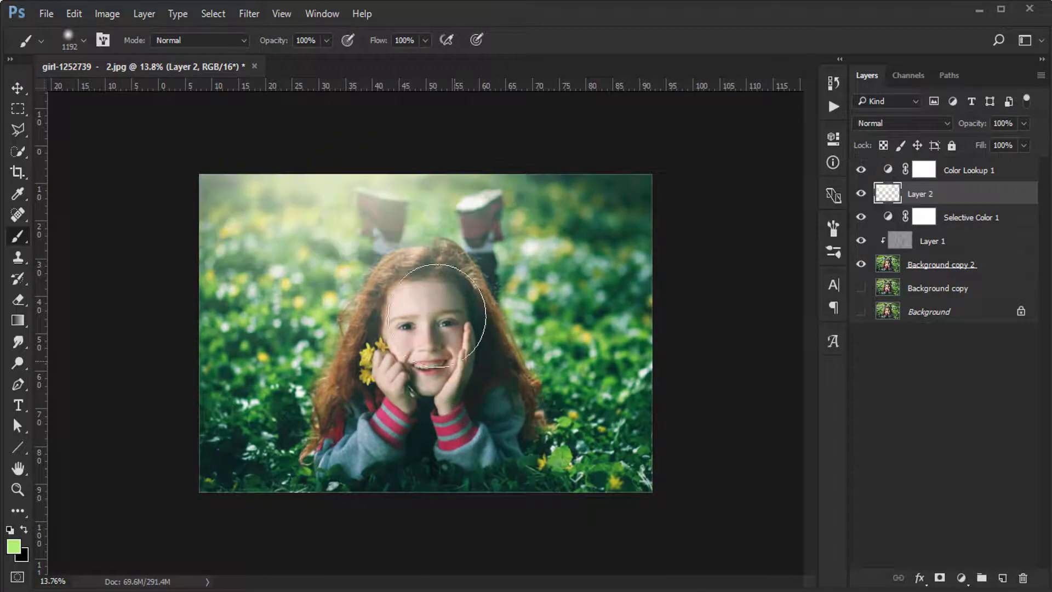
scroll(474, 304, up, 2)
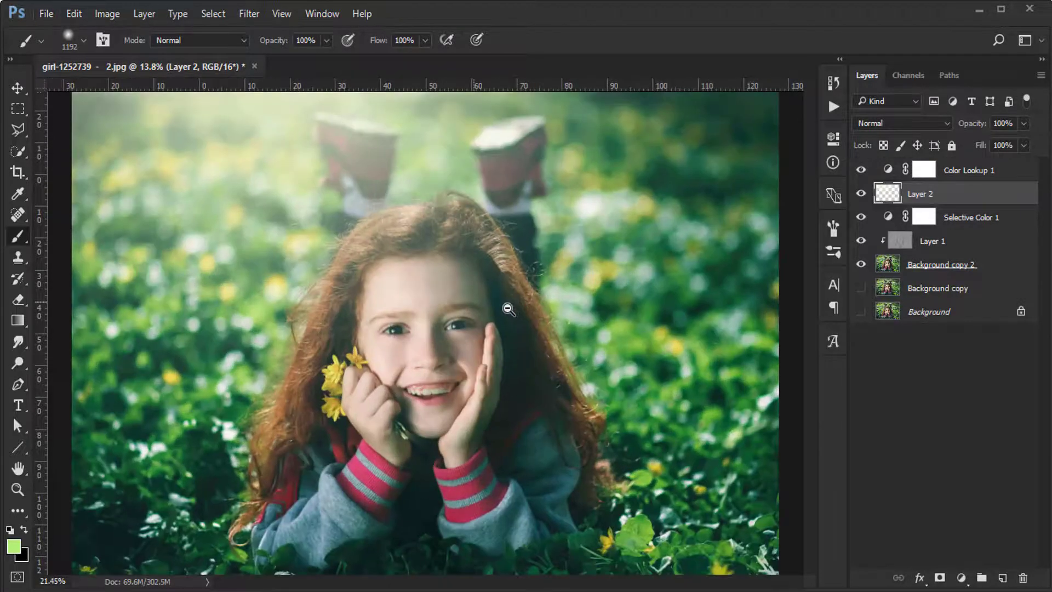
click(981, 173)
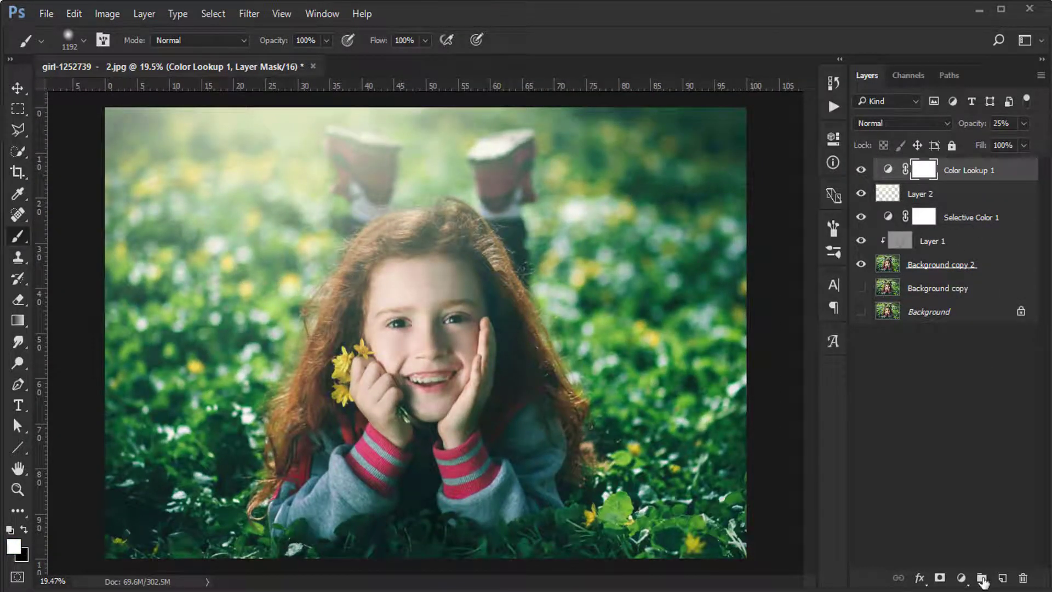
- Add a Levels layer, raising the black points, lowering gamma slightly and pulling in whites
click(961, 578)
click(583, 329)
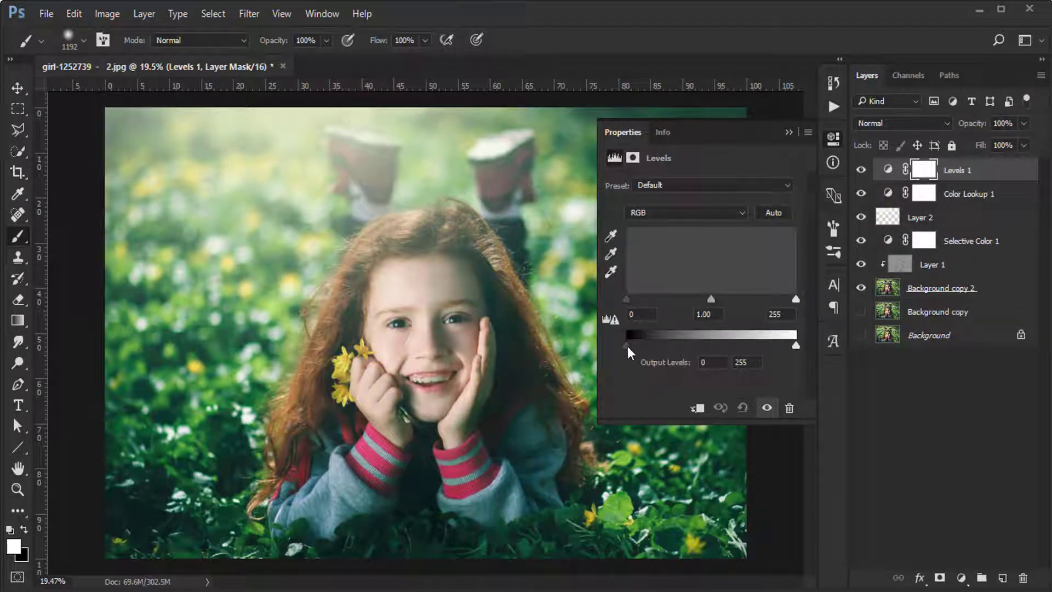
drag(627, 346, 630, 346)
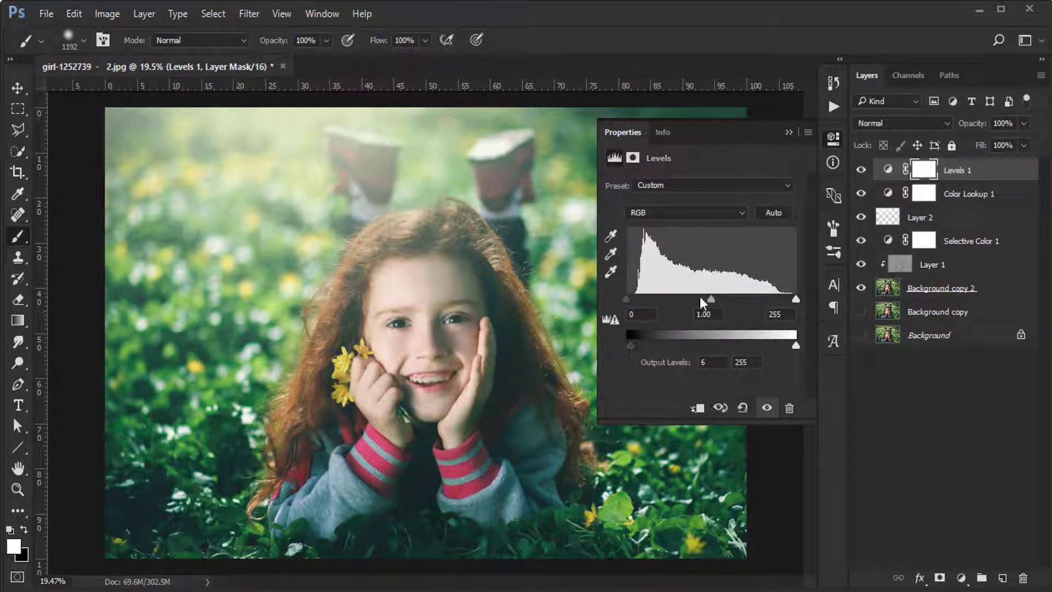
drag(713, 298, 715, 298)
drag(626, 300, 628, 301)
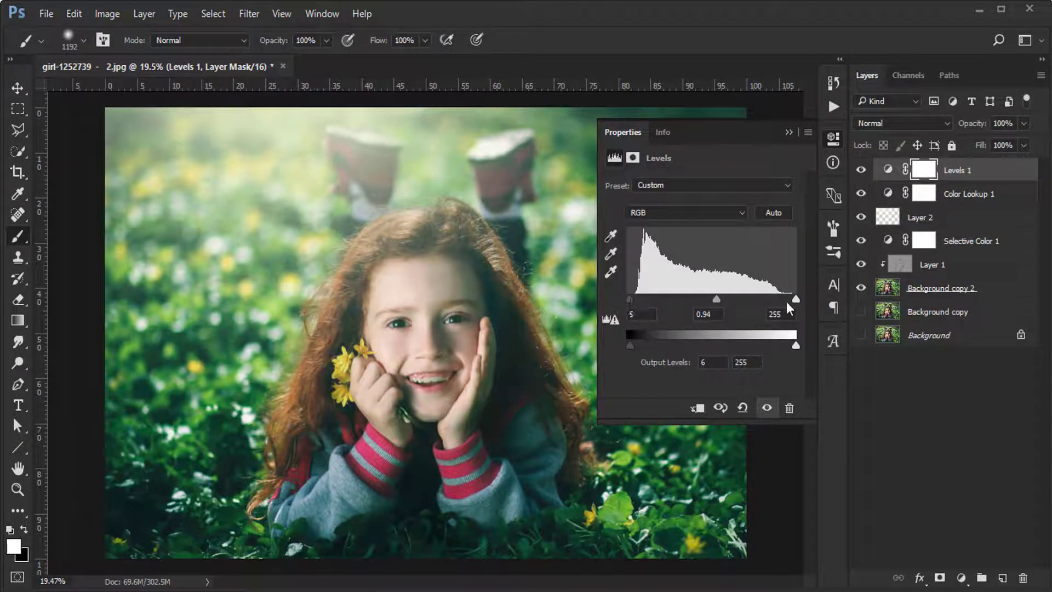
drag(797, 298, 788, 302)
drag(632, 344, 633, 344)
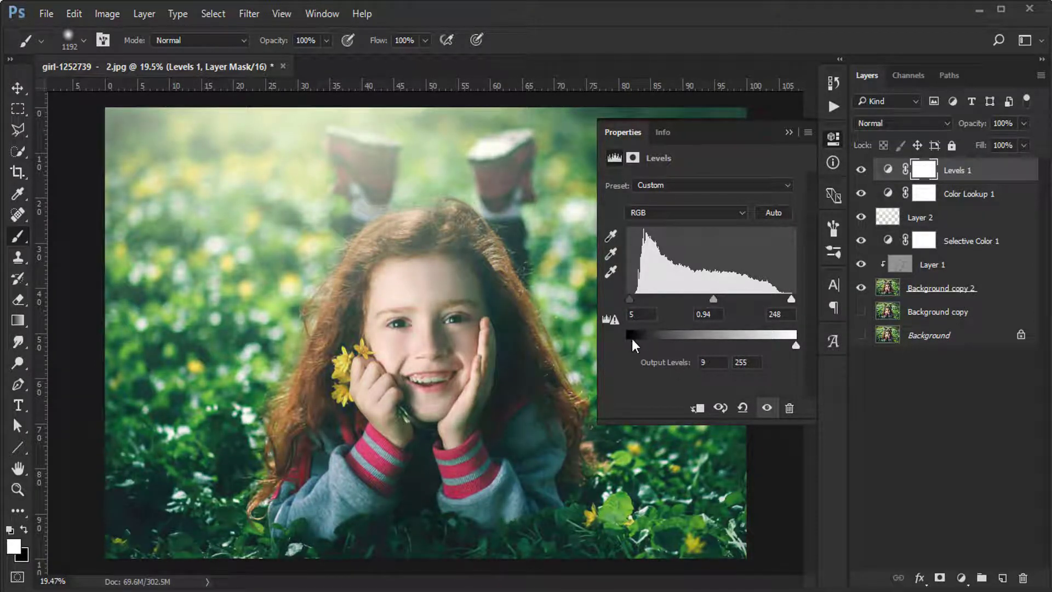
drag(629, 300, 633, 305)
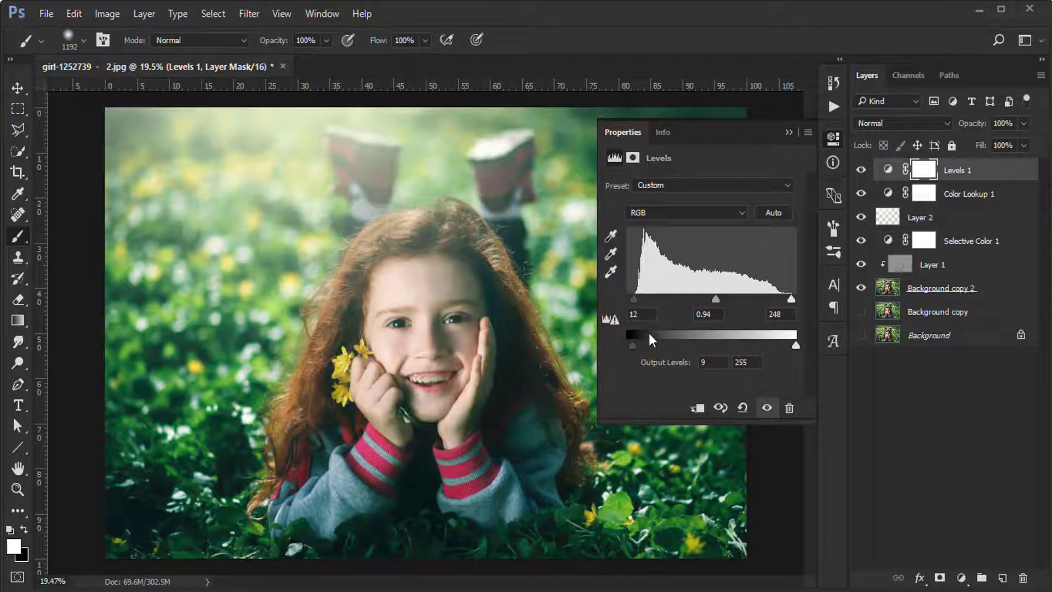
key(Tab)
key(Tab)
key(Tab)
key(Tab)
- In the Blue channel, lift the output black and input black points slightly
click(707, 217)
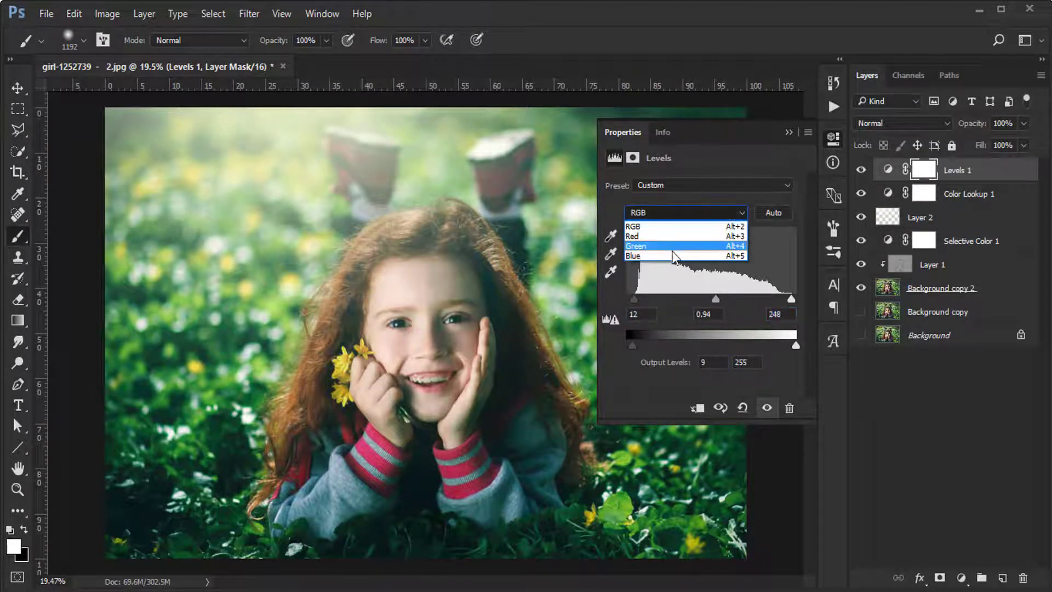
click(657, 256)
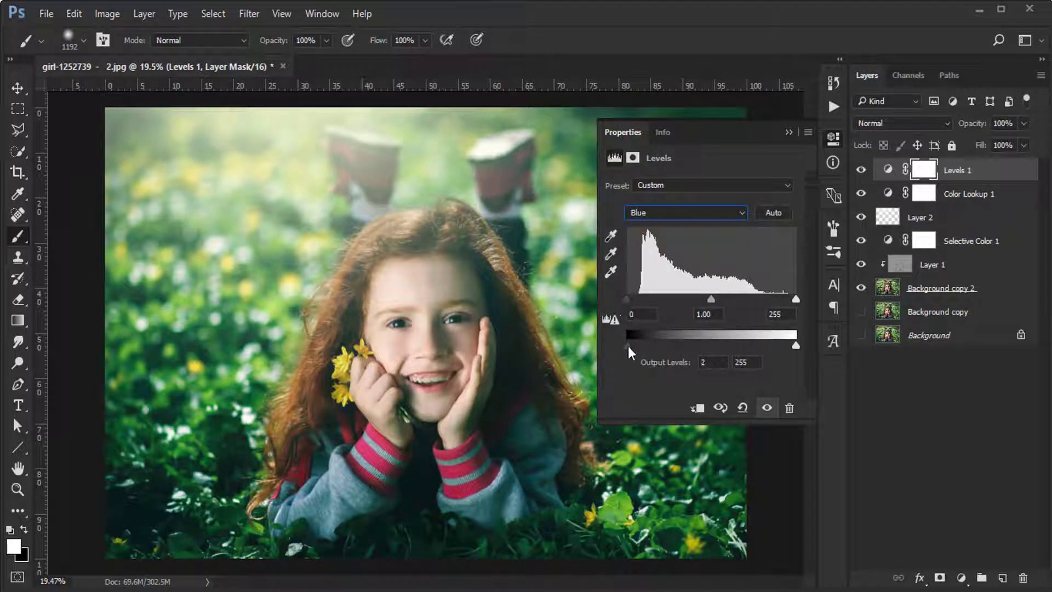
drag(628, 346, 632, 346)
drag(626, 298, 627, 298)
click(766, 409)
- Raise the Green channel's output black to 5 and target the Levels 1 adjustment
click(707, 213)
click(663, 246)
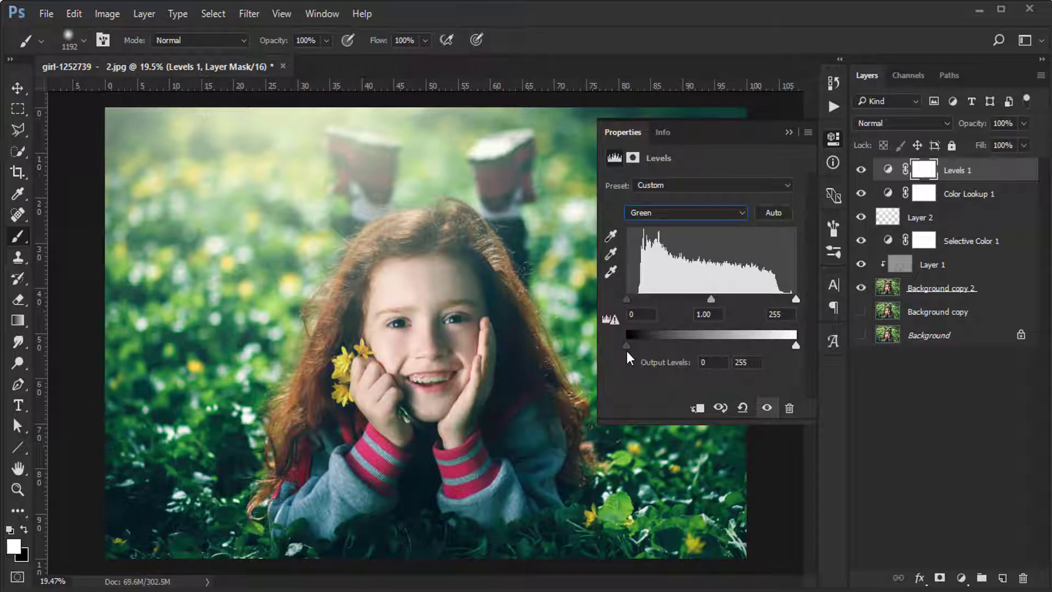
drag(629, 352, 630, 352)
click(789, 134)
drag(566, 336, 577, 341)
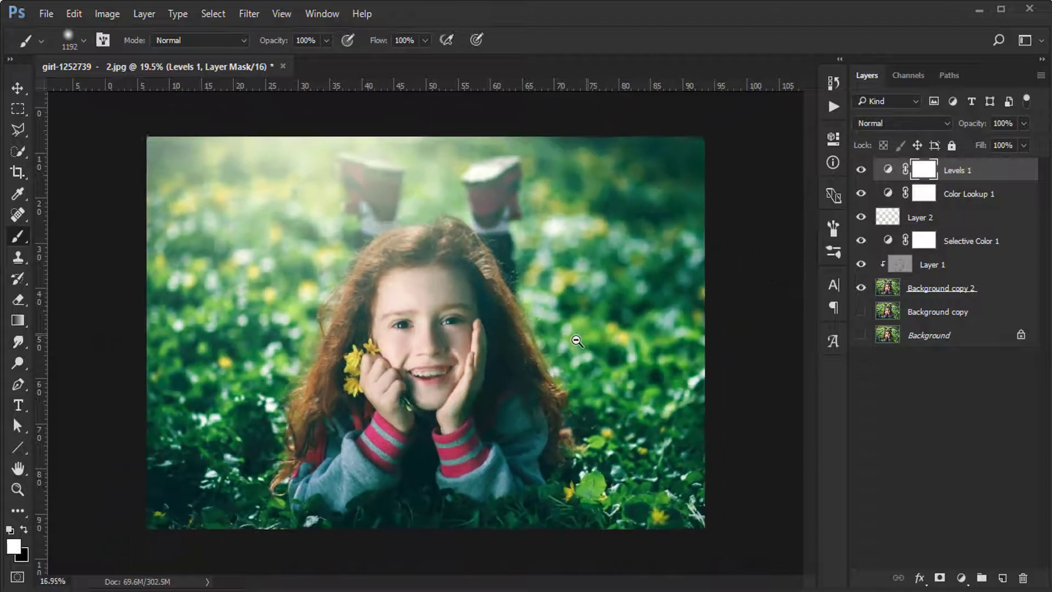
click(987, 170)
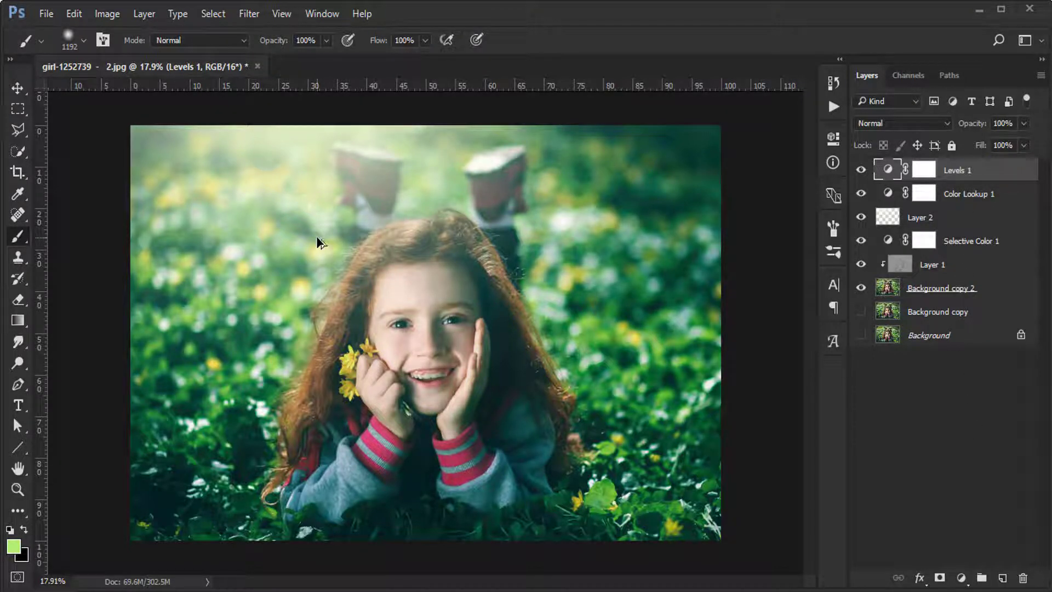
- Stamp visible layers onto a new layer and apply Camera Raw Highlights -13, Shadows +8, Clarity +3
key(ctrl+alt+shift+e)
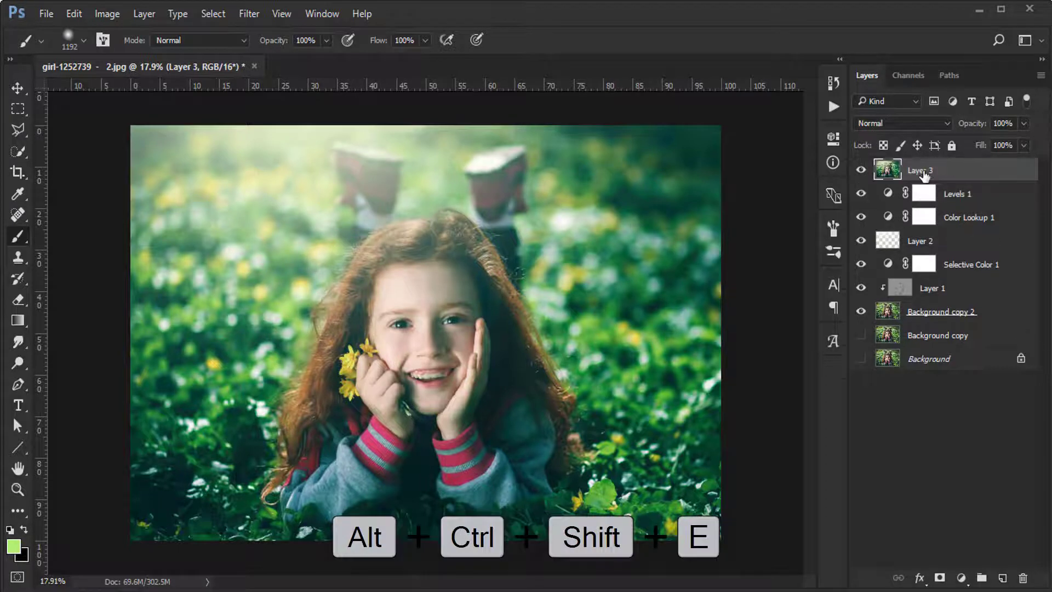
click(239, 16)
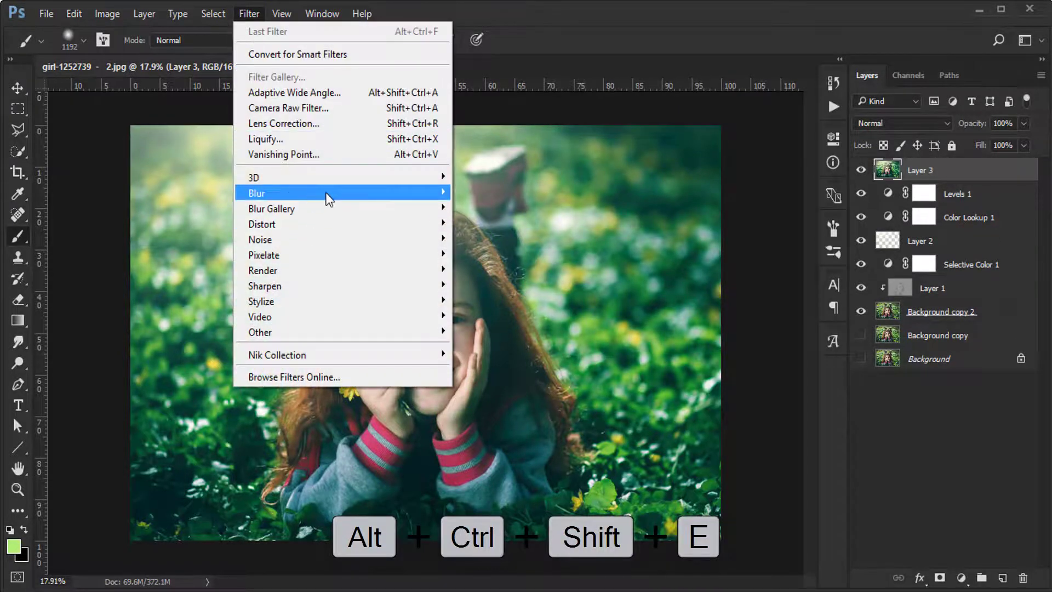
click(300, 105)
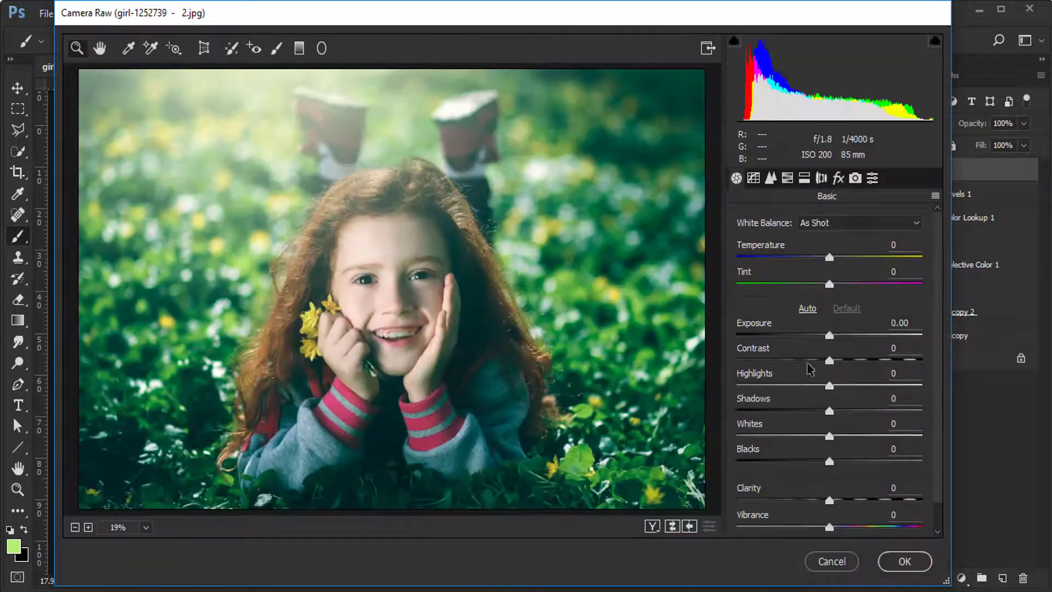
mouse_move(829, 386)
mouse_down()
mouse_move(816, 386)
mouse_move(818, 404)
mouse_up()
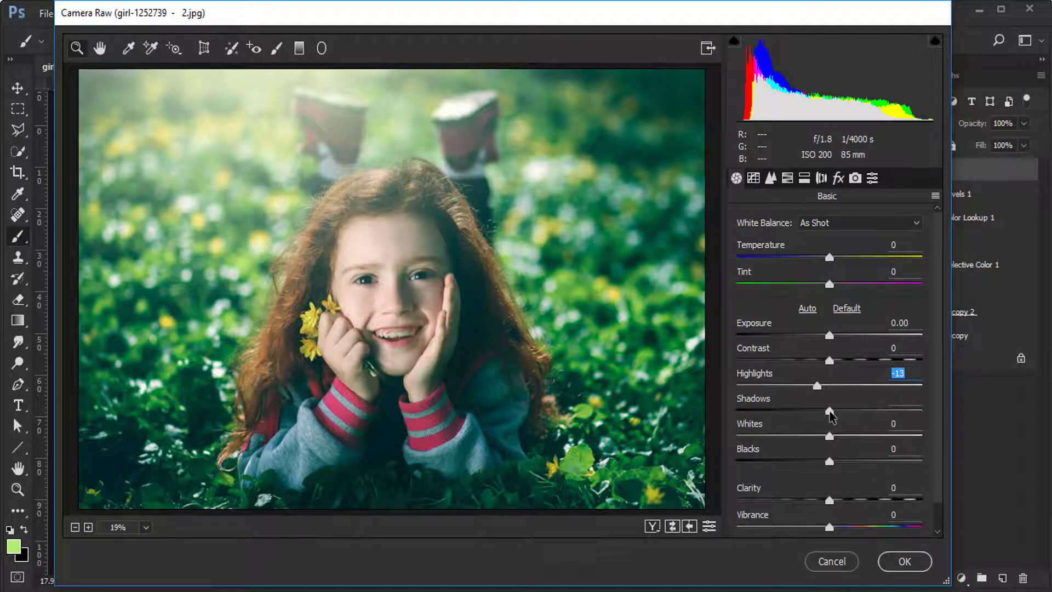
drag(829, 409, 837, 410)
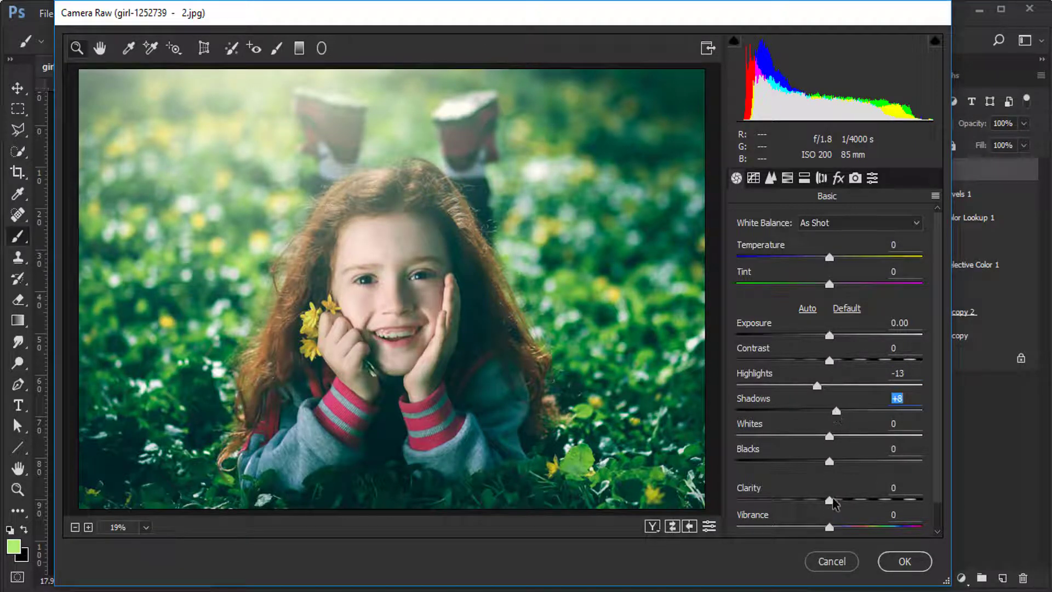
mouse_move(830, 500)
mouse_down()
mouse_move(834, 527)
mouse_move(811, 527)
mouse_move(825, 527)
mouse_up()
- Raise HSL saturation for Reds, Oranges and Yellows, apply the filter, and compare before/after
click(792, 181)
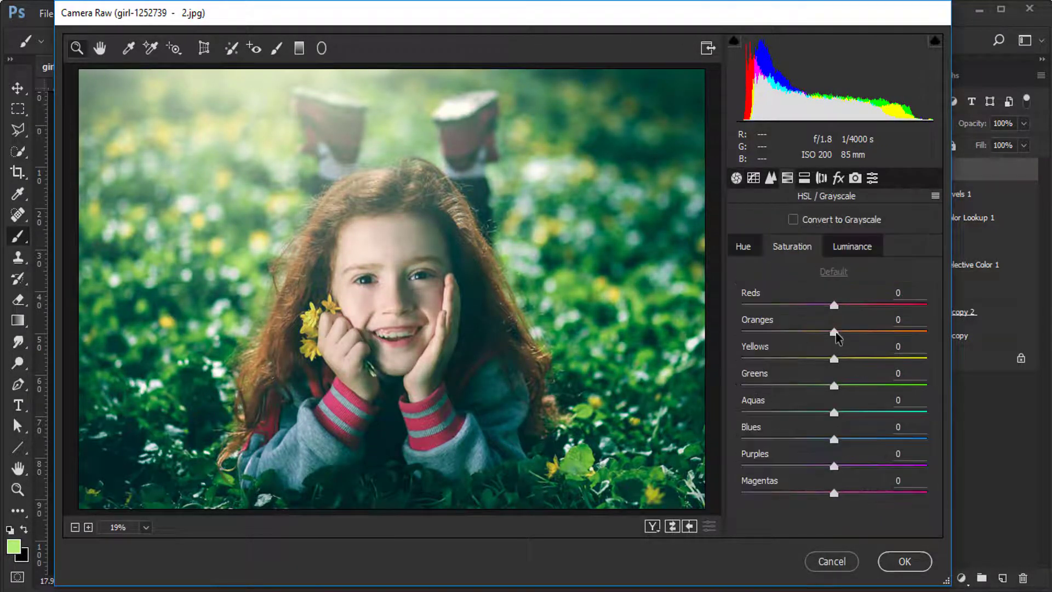
mouse_move(834, 332)
mouse_down()
mouse_move(858, 333)
mouse_move(857, 353)
mouse_up()
drag(834, 305, 860, 311)
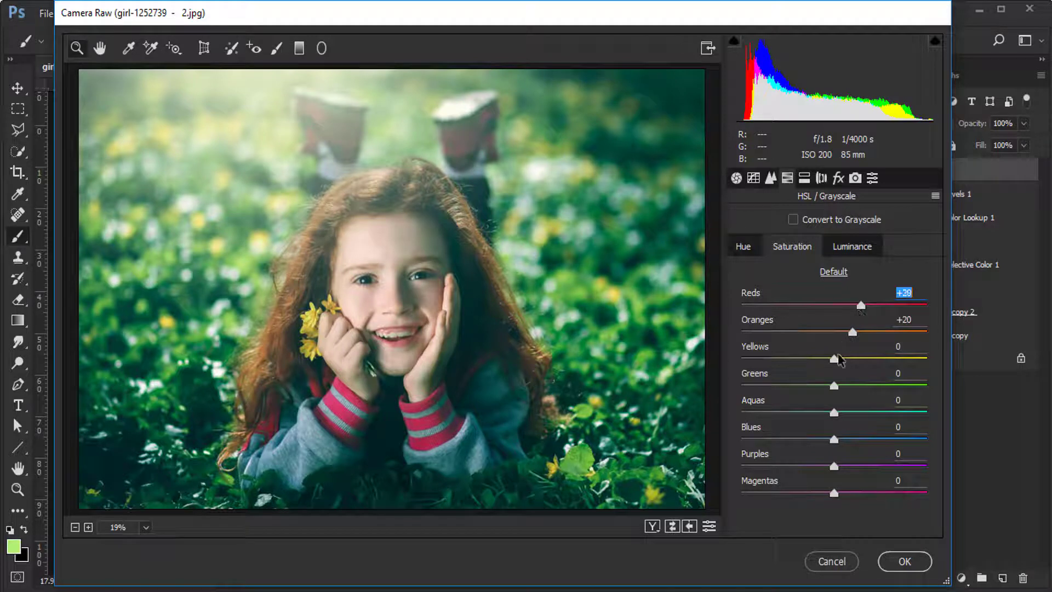
mouse_move(839, 358)
mouse_down()
mouse_move(869, 356)
mouse_move(809, 369)
mouse_move(883, 375)
mouse_move(837, 387)
mouse_up()
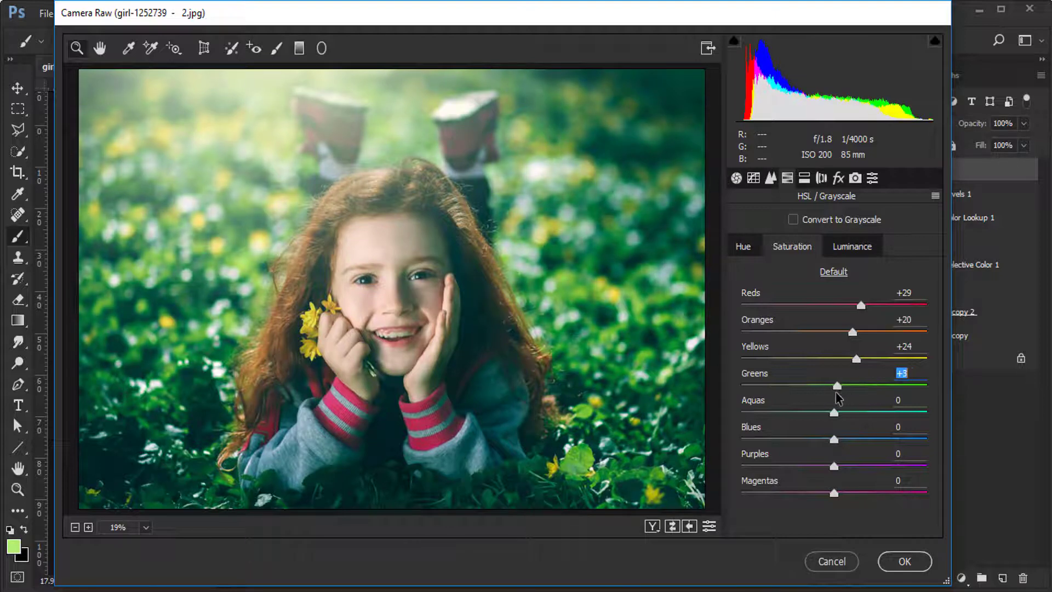
click(901, 561)
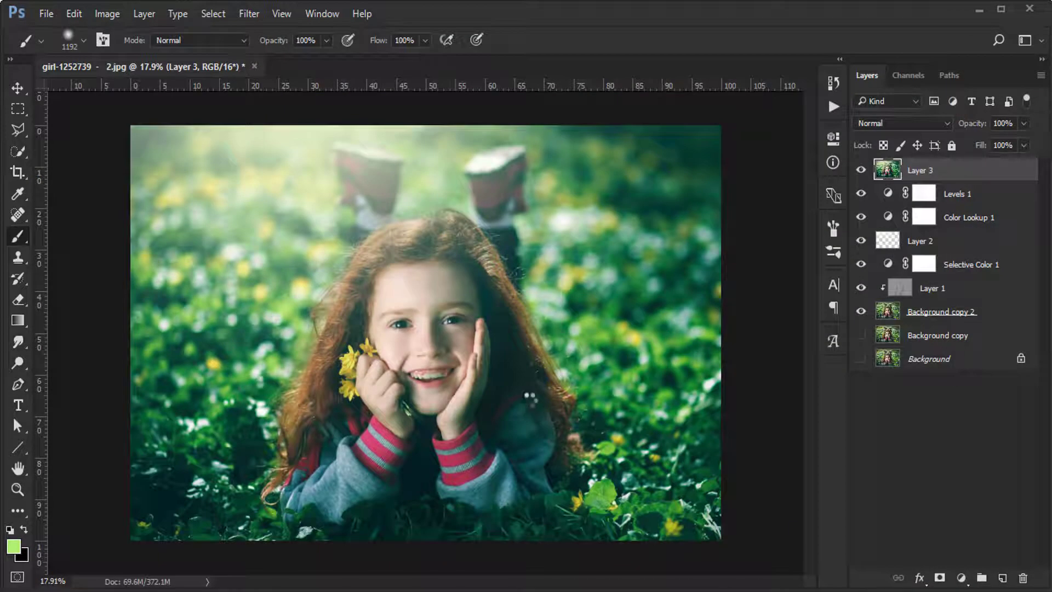
click(862, 170)
click(861, 170)
- On a new layer, paint a dab of golden yellow f3be1c beside the girl's head
key(v)
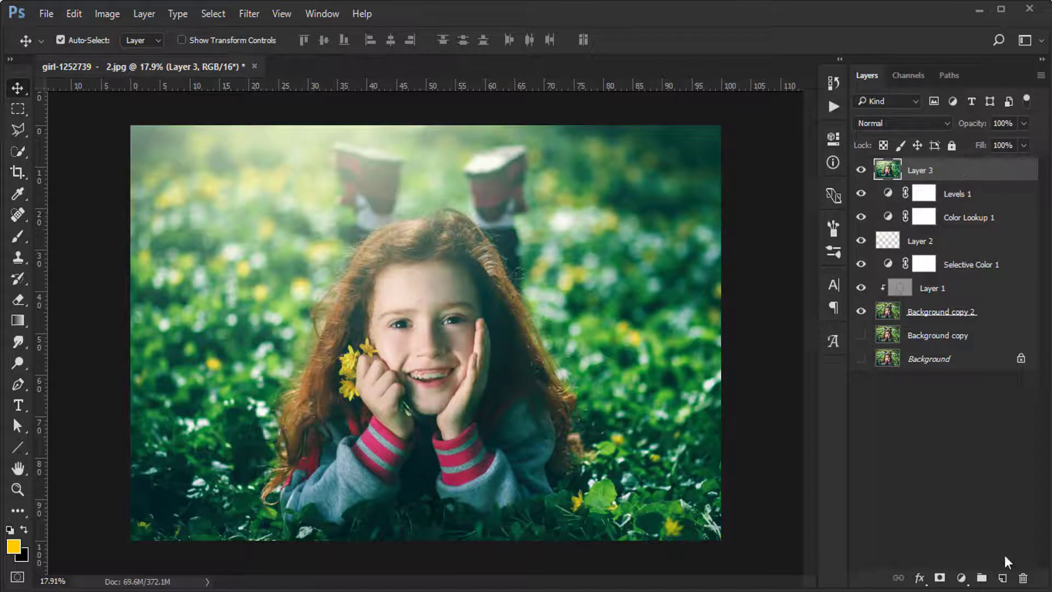
click(1002, 577)
click(15, 550)
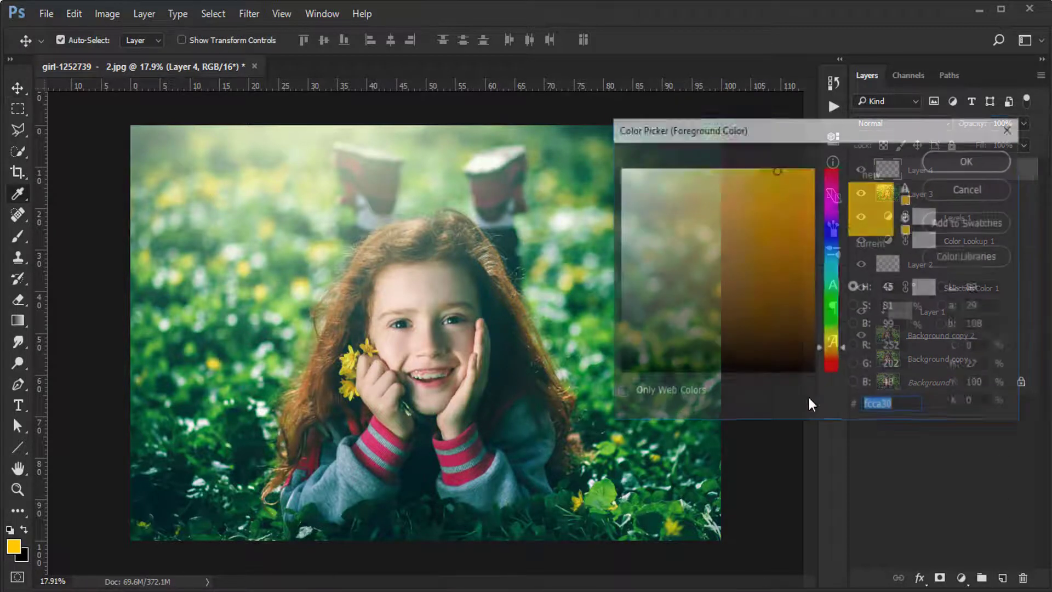
click(792, 177)
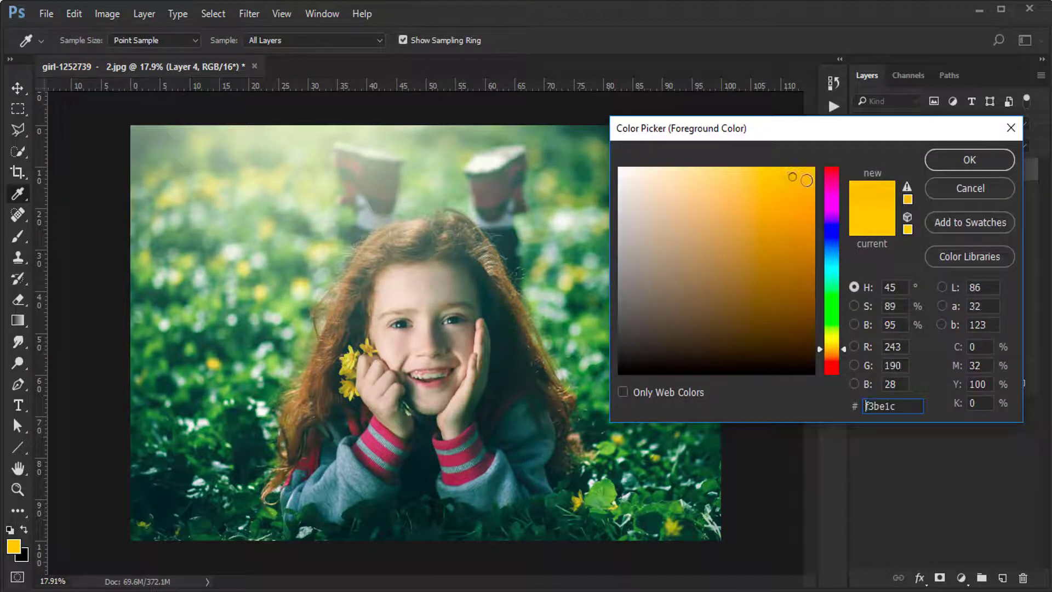
click(970, 160)
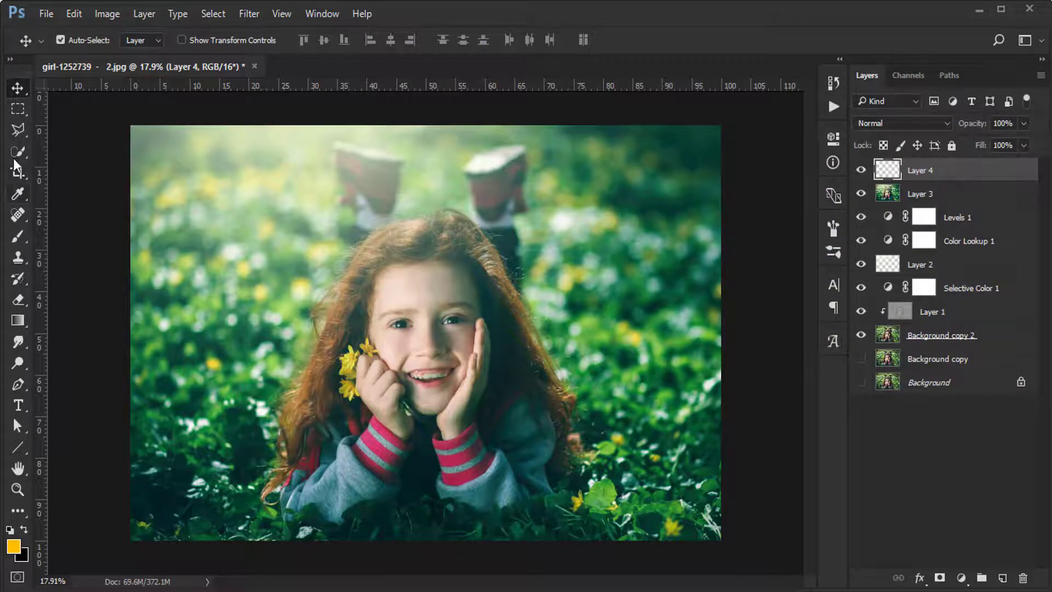
click(20, 194)
click(18, 236)
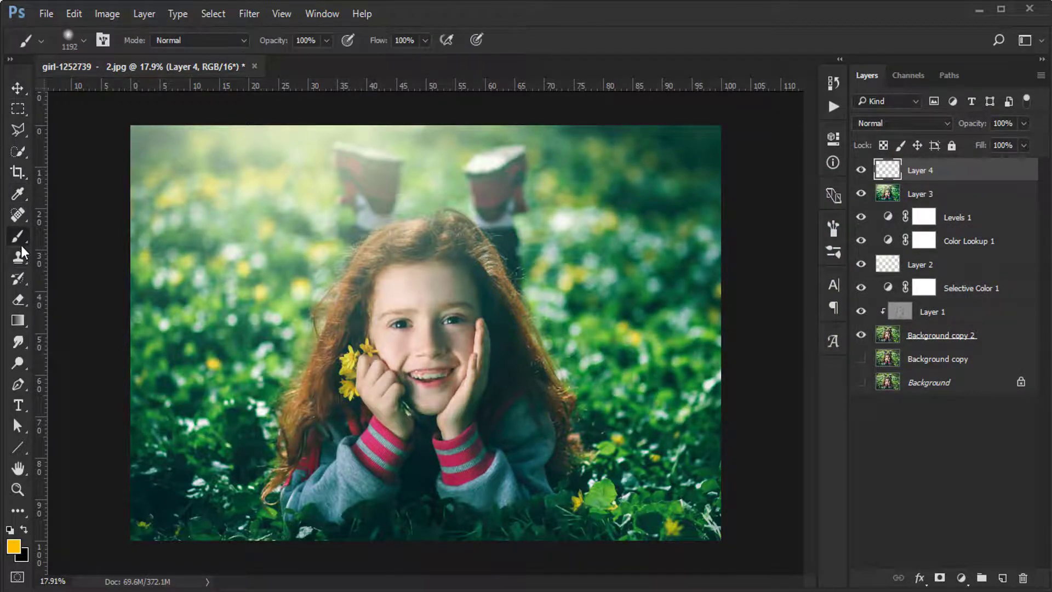
click(322, 277)
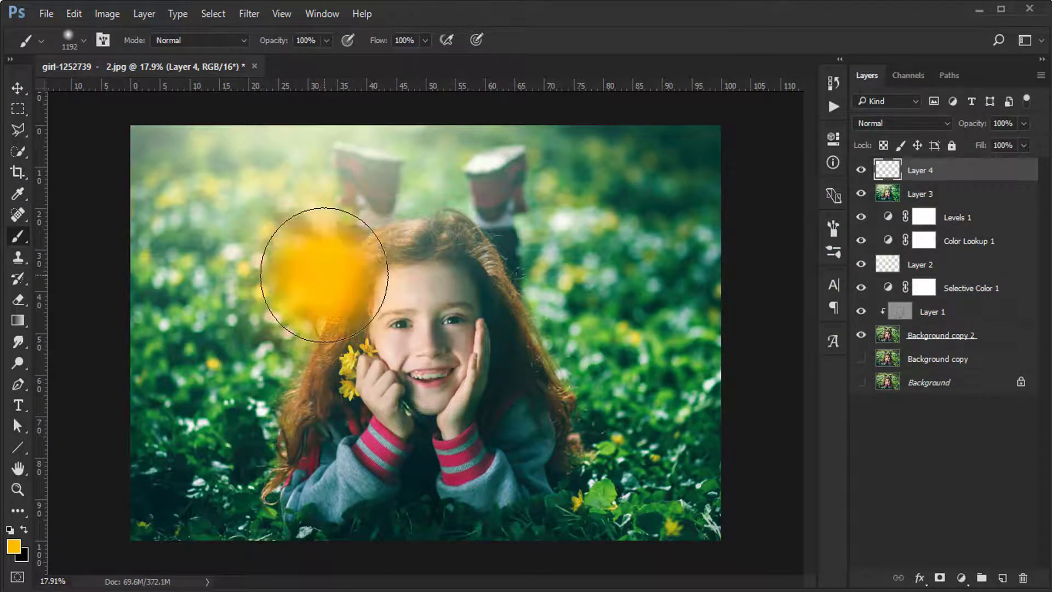
- Set the glow layer to Screen, enlarge it and move it to the photo's top-left
click(914, 124)
click(871, 235)
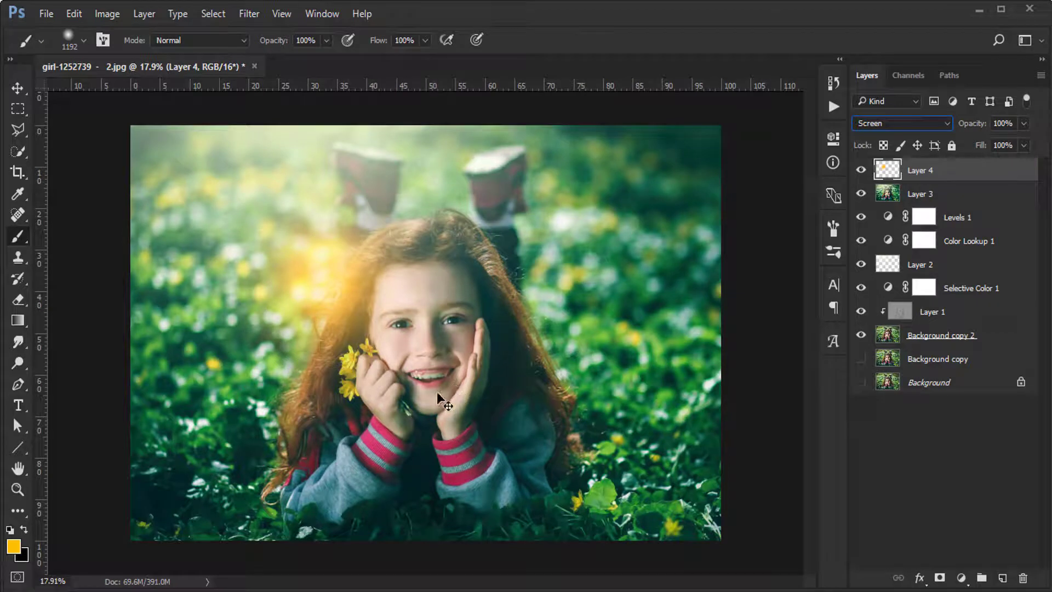
key(ctrl+t)
drag(456, 405, 645, 541)
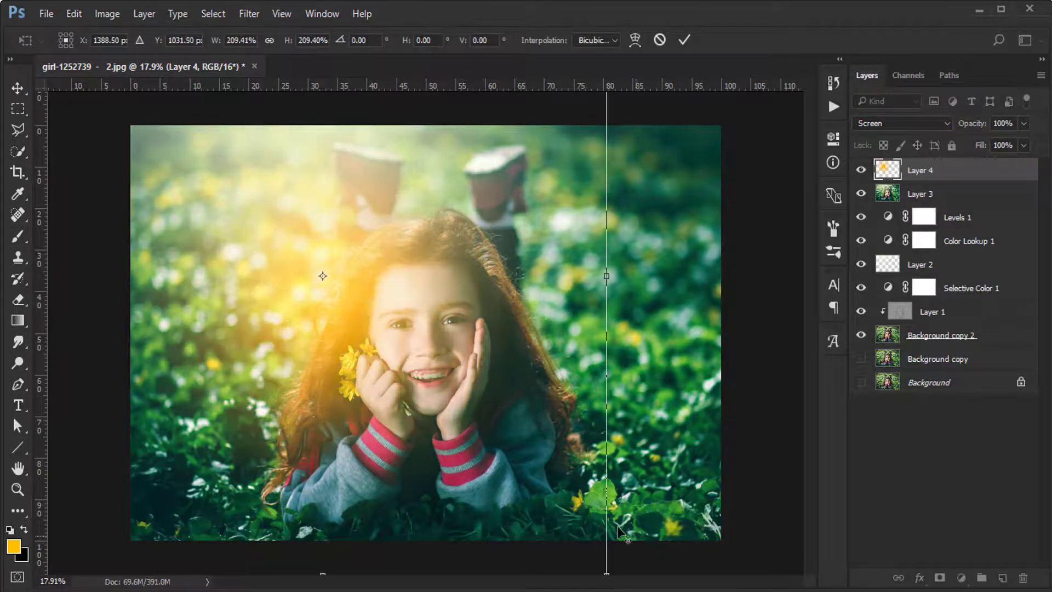
mouse_move(581, 489)
mouse_down()
mouse_move(578, 346)
mouse_move(564, 359)
mouse_up()
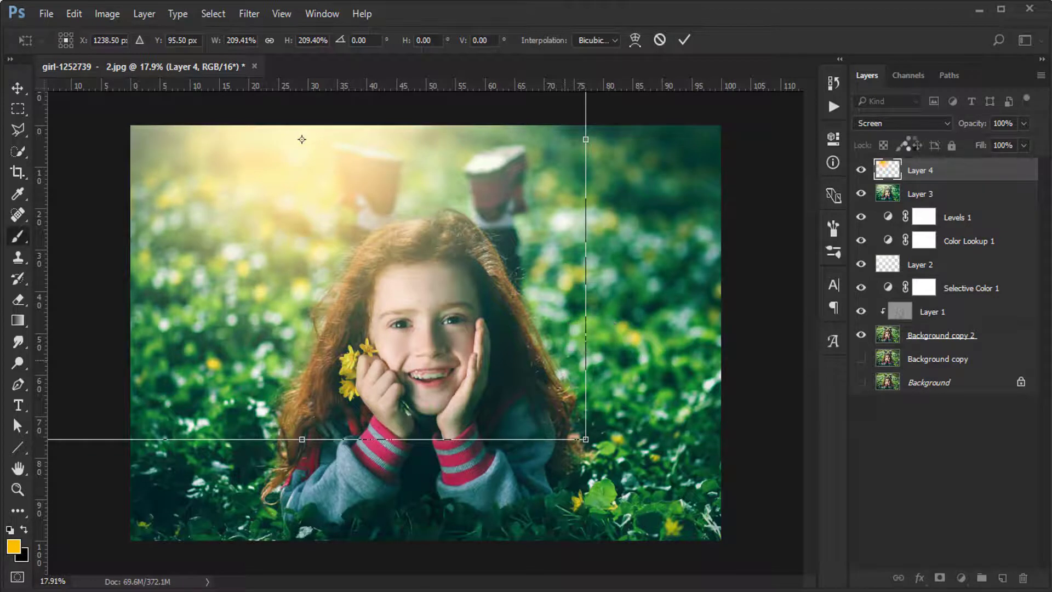
key(Return)
- Lower the glow to 55% opacity and raise its Hue/Saturation Lightness by +15
click(1023, 123)
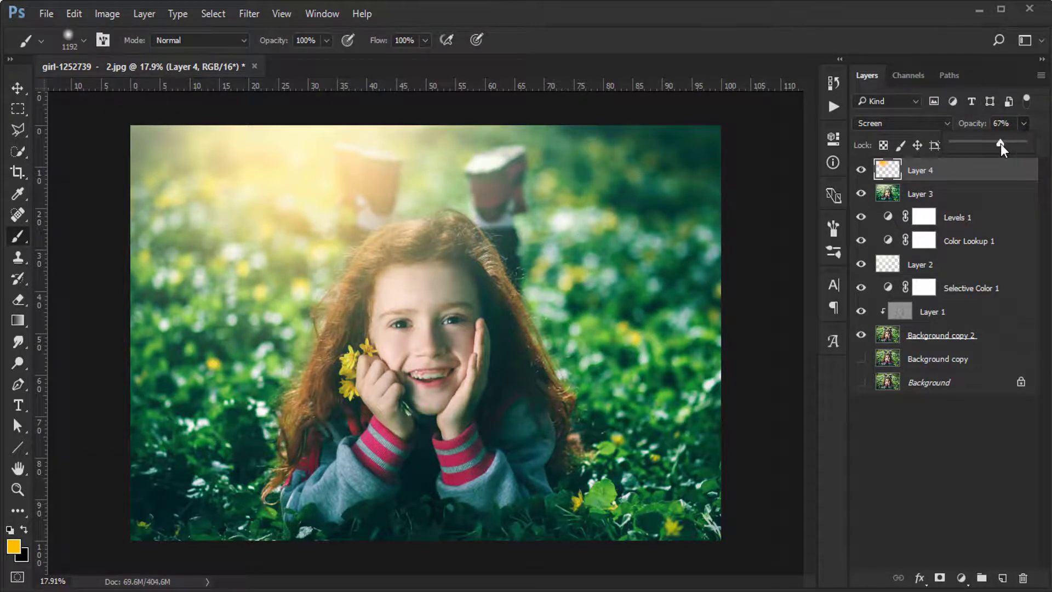
drag(990, 149, 993, 150)
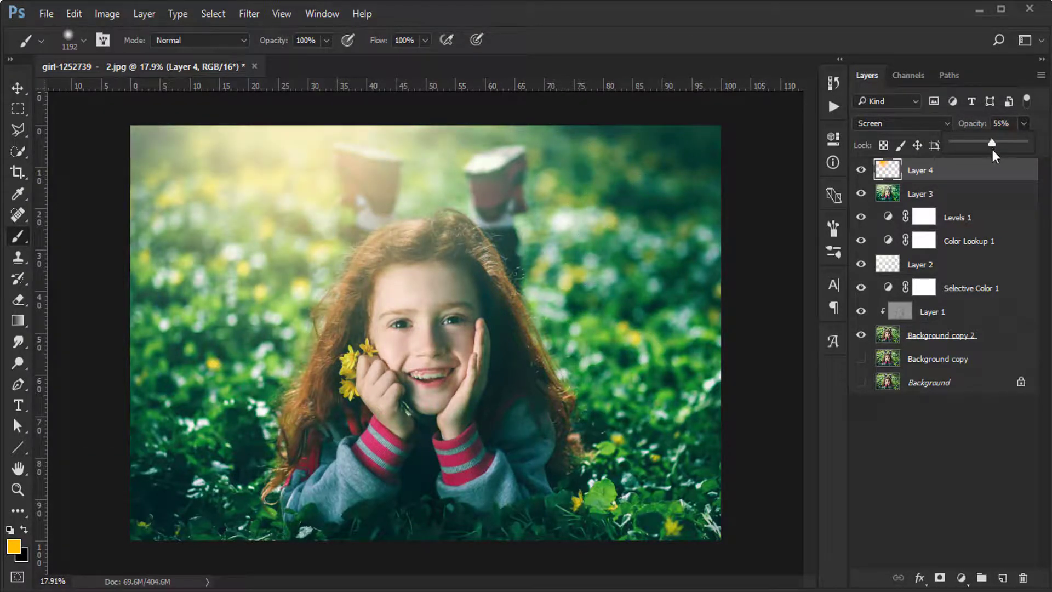
click(861, 171)
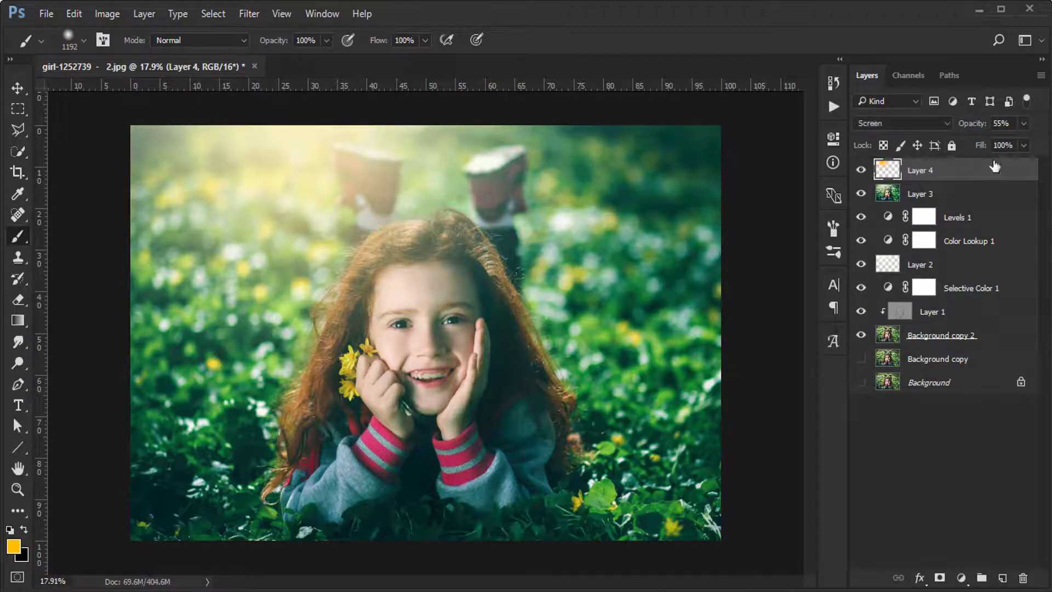
key(ctrl+u)
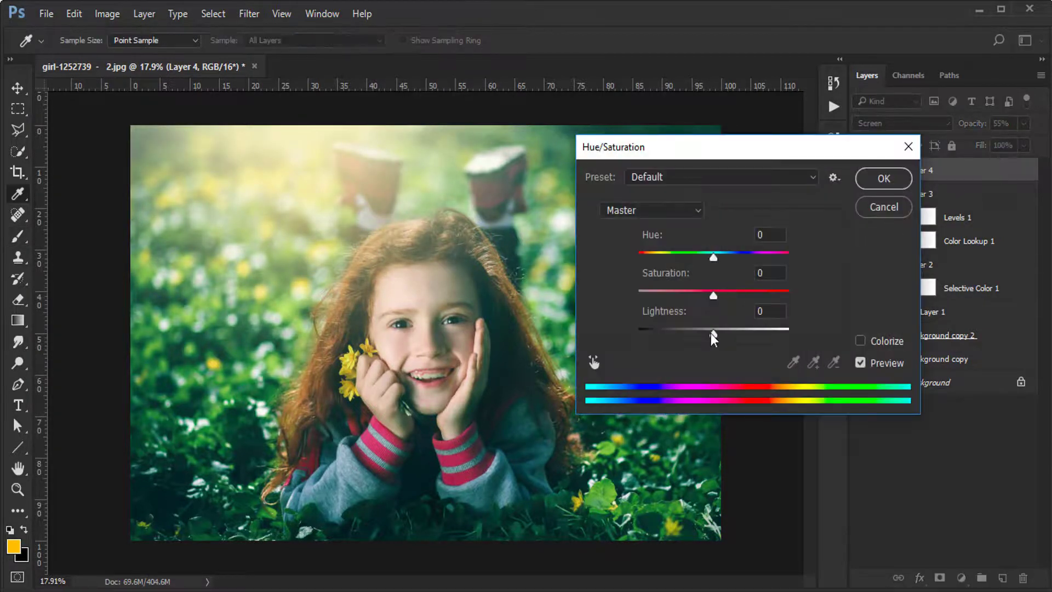
drag(713, 333, 725, 335)
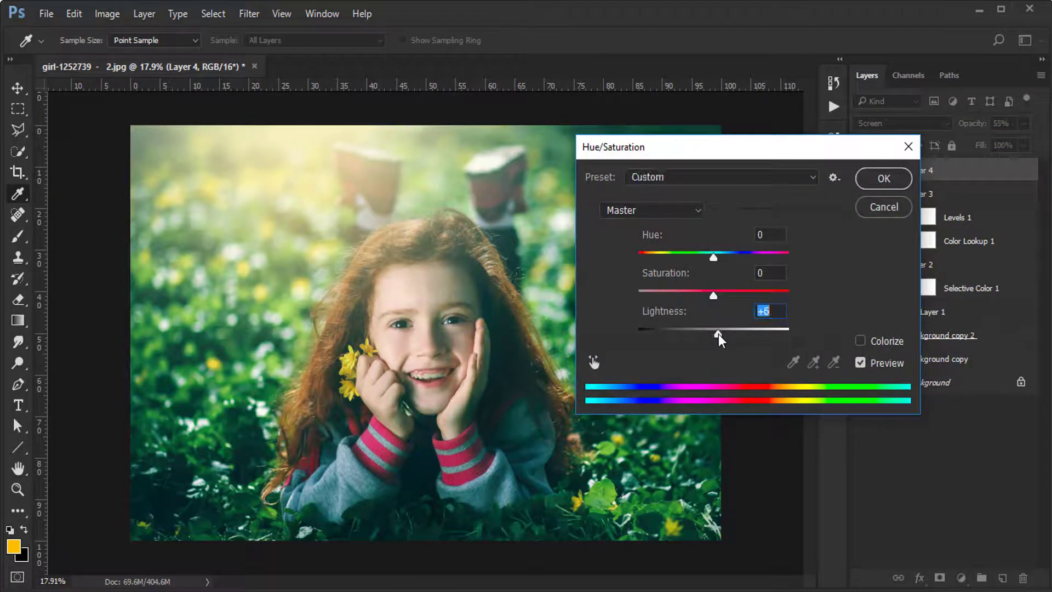
click(879, 180)
click(857, 173)
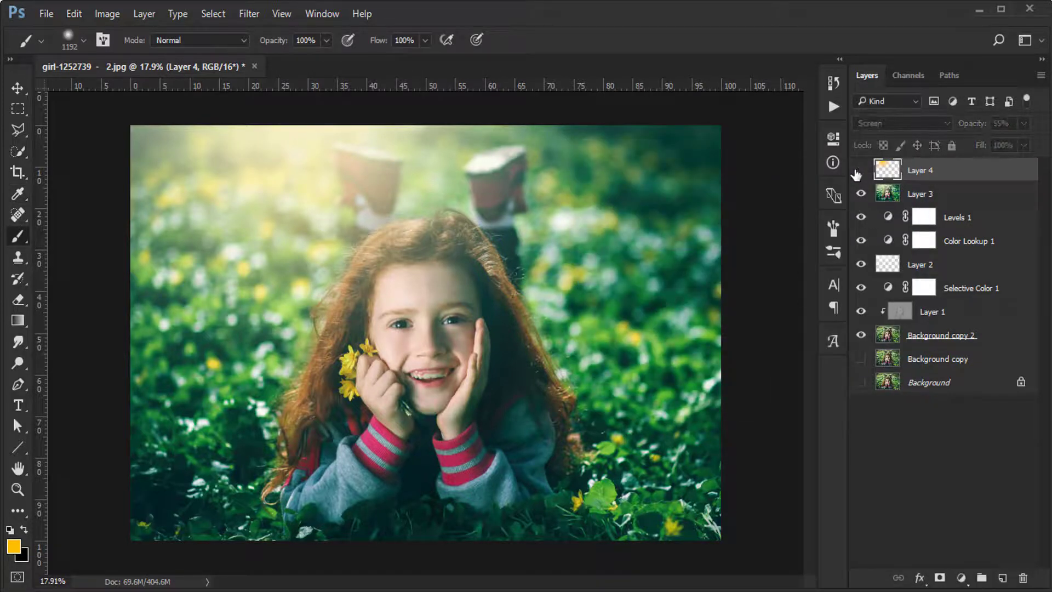
- Scale the glow up slightly more with Free Transform
key(ctrl+t)
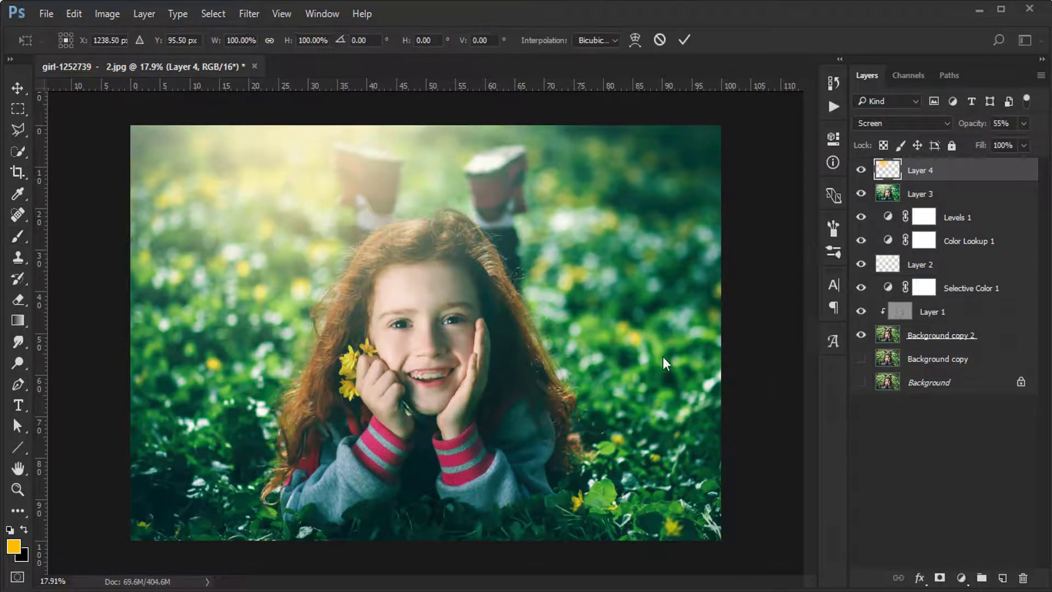
drag(589, 444, 618, 473)
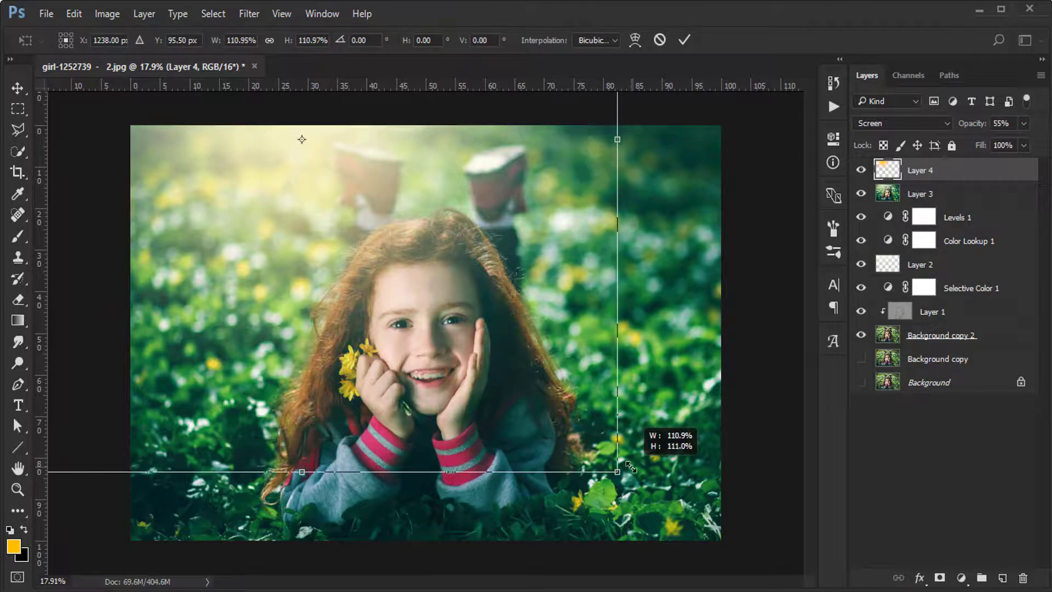
key(b)
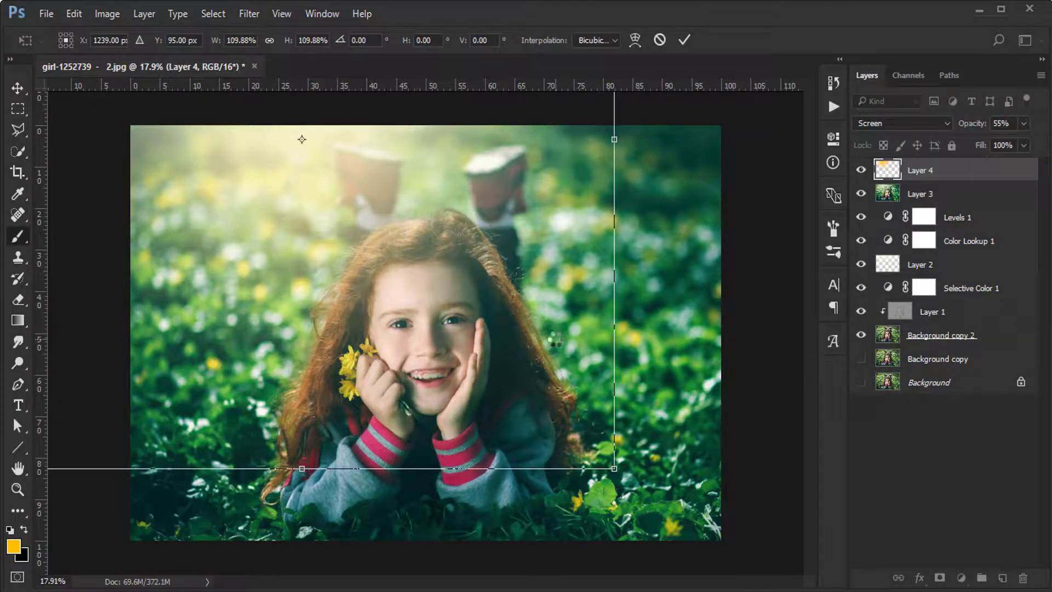
key(Return)
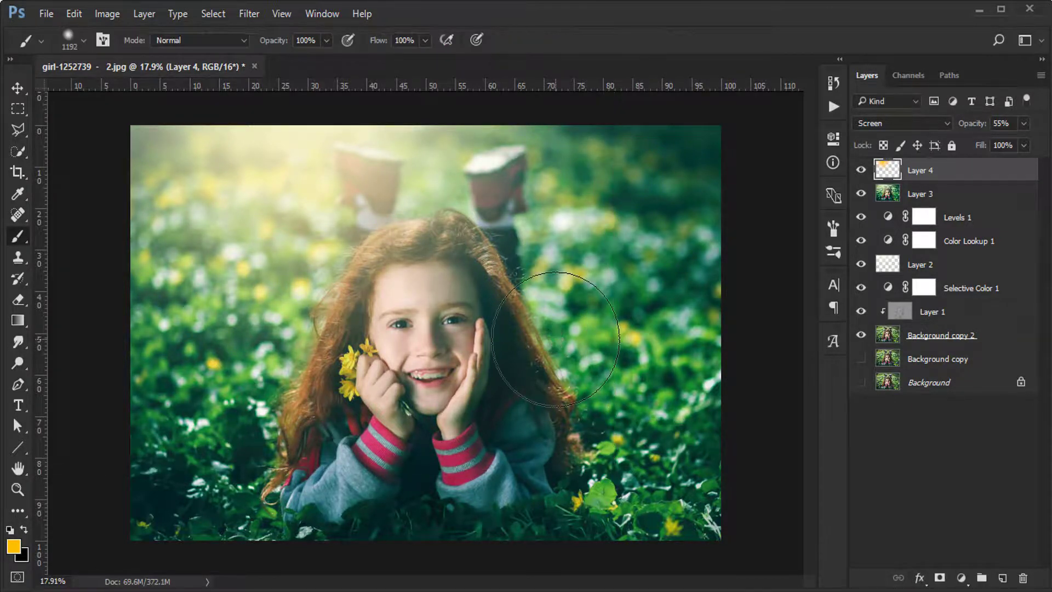
- Hide all panels with Tab and zoom in slightly on the finished portrait
key(Tab)
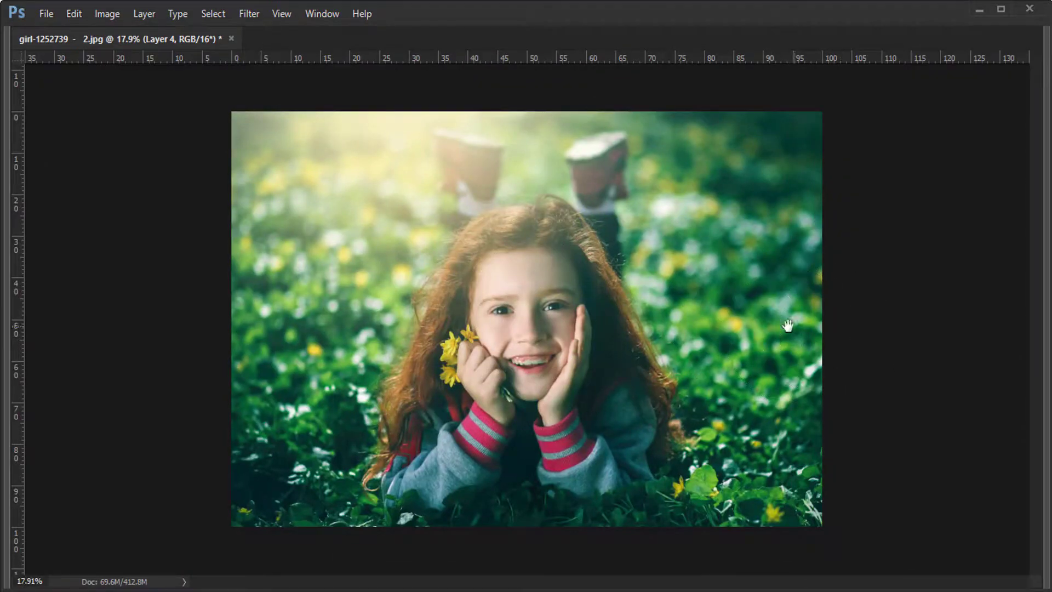
key(super)
key(super)
scroll(662, 374, up, 1)
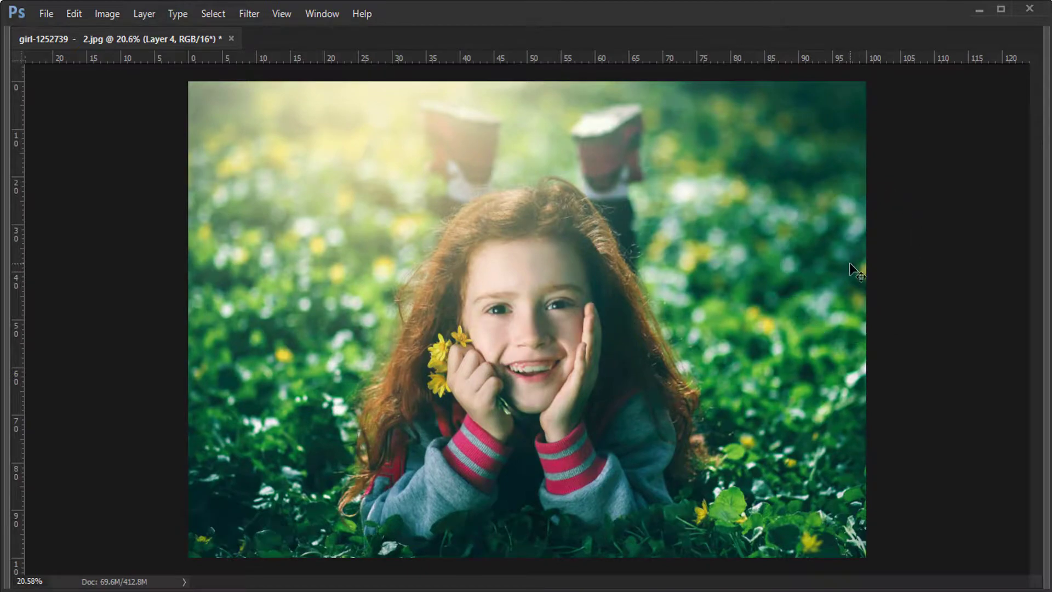